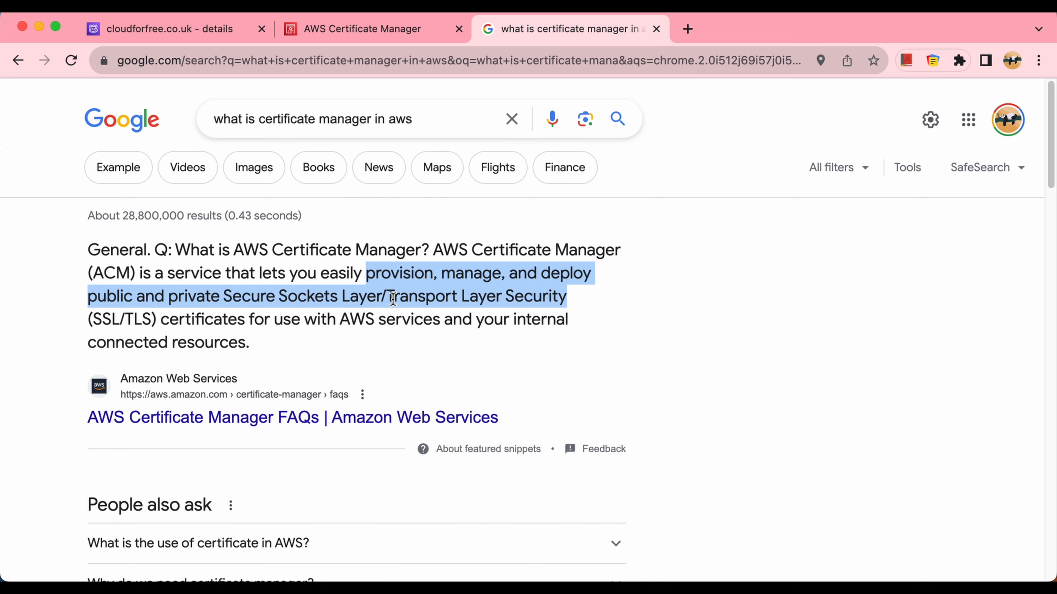
Step: Read the search snippet's explanation of AWS Certificate Manager, highlighting the phrases on Transport Layer Security and certificates for AWS services
{"action": "left_click", "coordinate": [259, 301]}
{"action": "left_click_drag", "start_coordinate": [224, 299], "coordinate": [580, 313]}
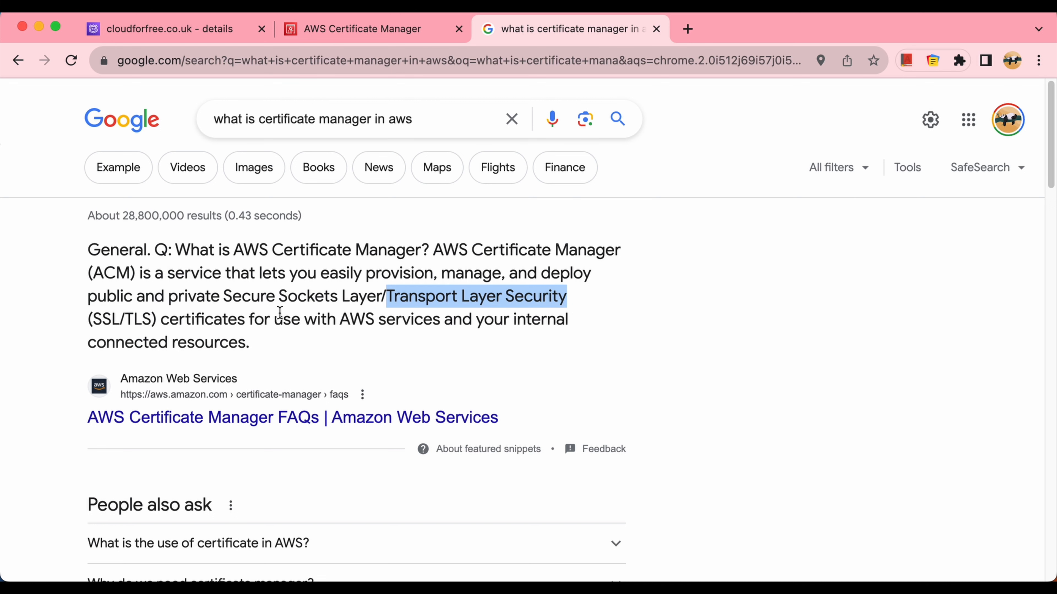
{"action": "left_click_drag", "start_coordinate": [161, 320], "coordinate": [253, 325]}
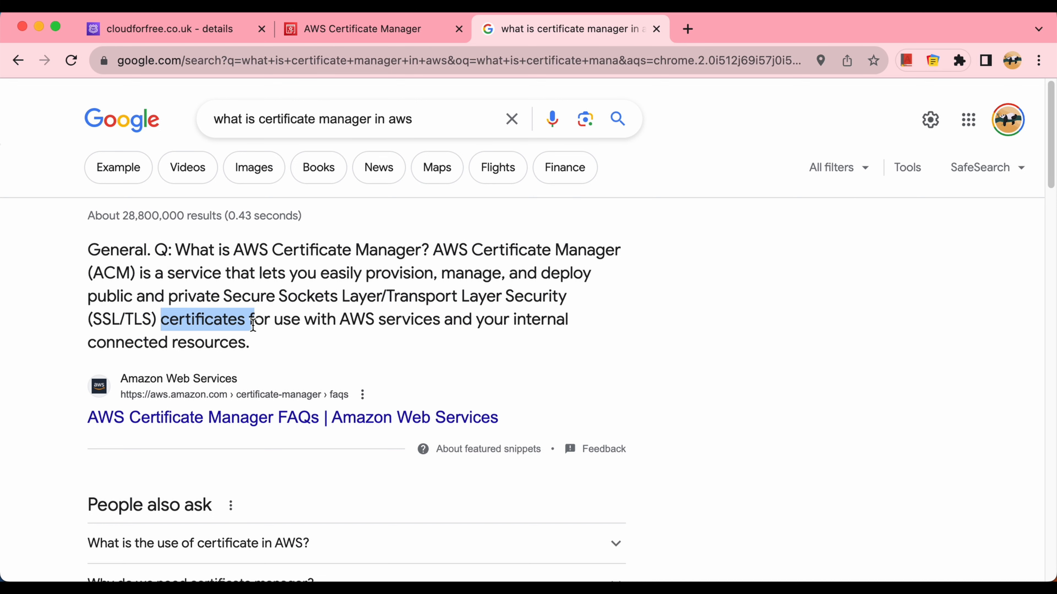
{"action": "left_click", "coordinate": [333, 328]}
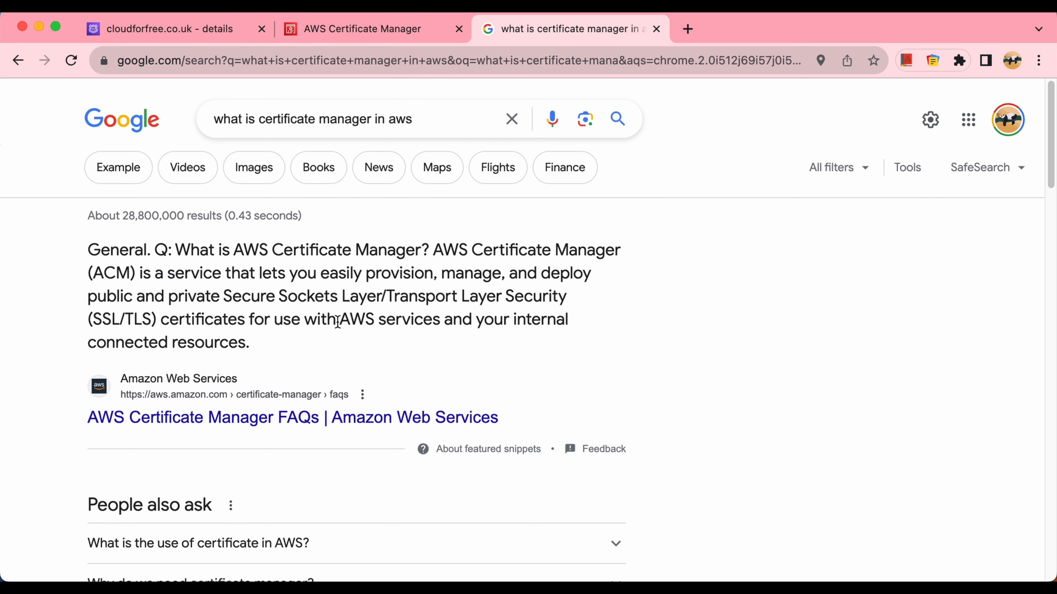
{"action": "left_click_drag", "start_coordinate": [334, 328], "coordinate": [358, 332]}
{"action": "left_click", "coordinate": [291, 333]}
{"action": "mouse_move", "coordinate": [1, 389]}
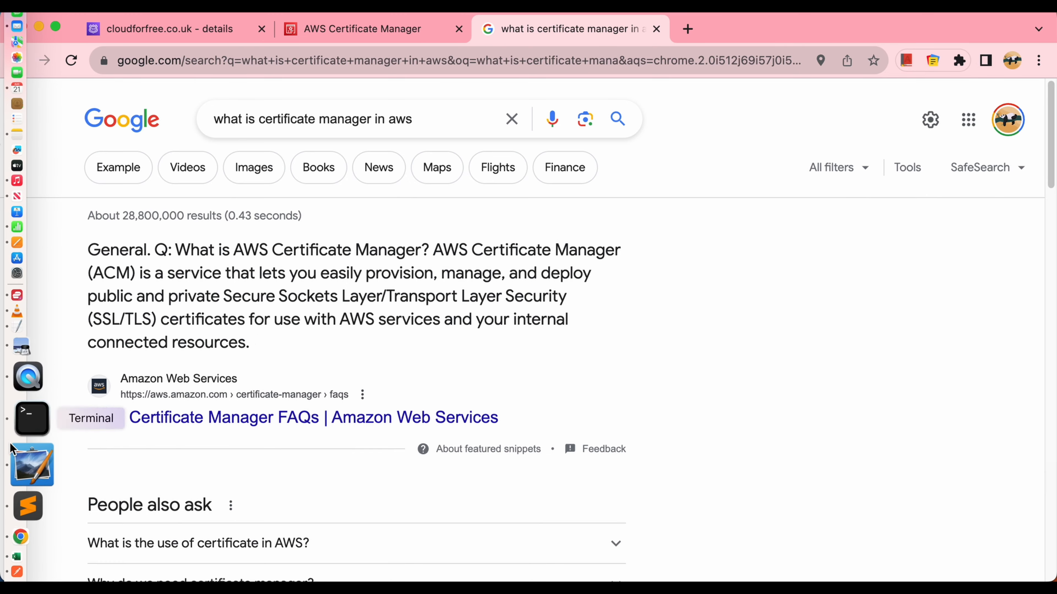
{"action": "left_click", "coordinate": [28, 508]}
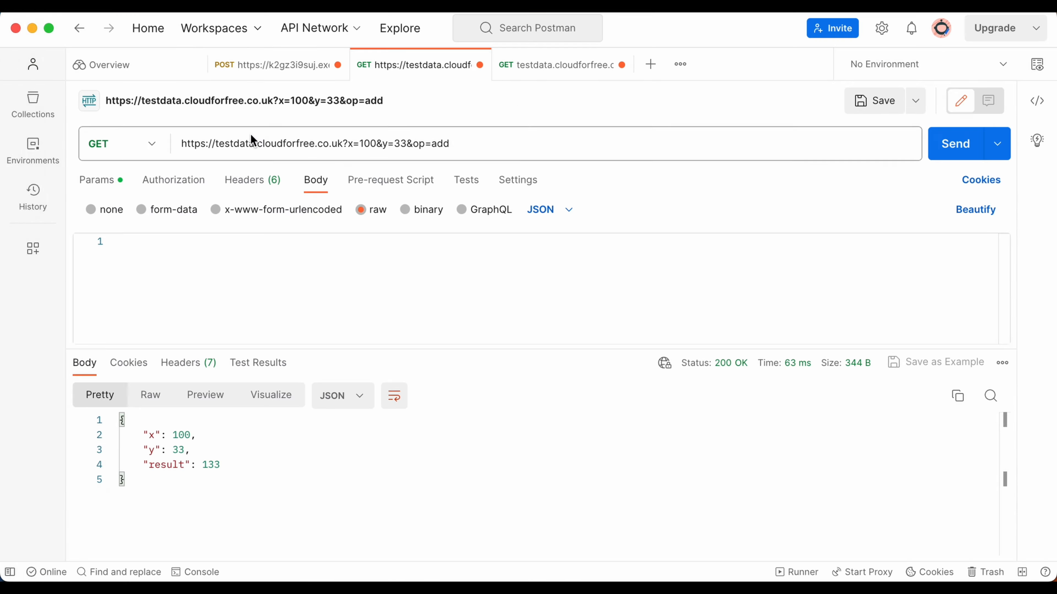
{"action": "left_click", "coordinate": [241, 146]}
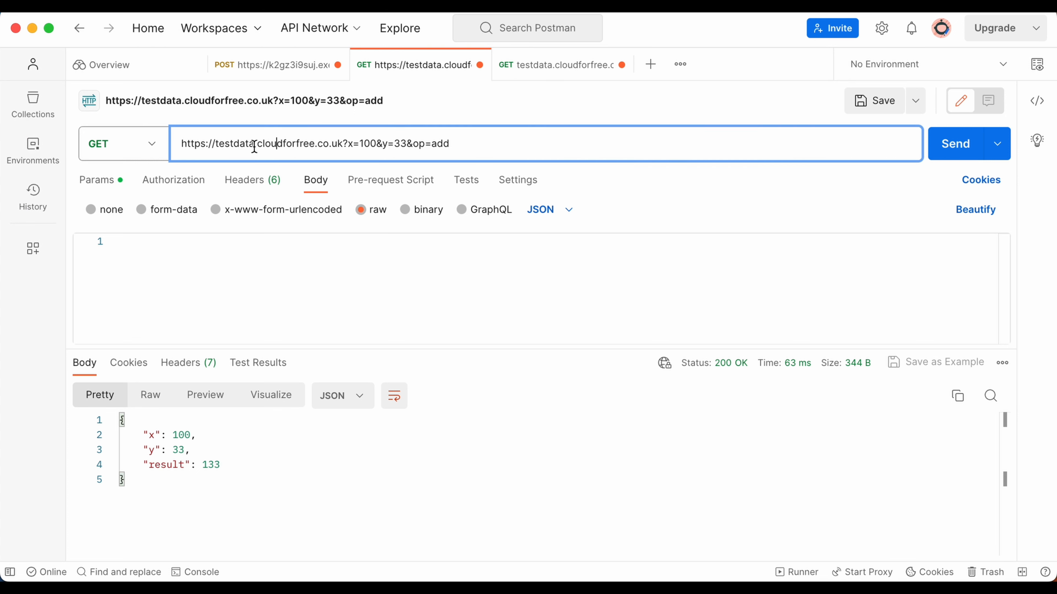
{"action": "key", "text": "super+a"}
{"action": "key", "text": "BackSpace"}
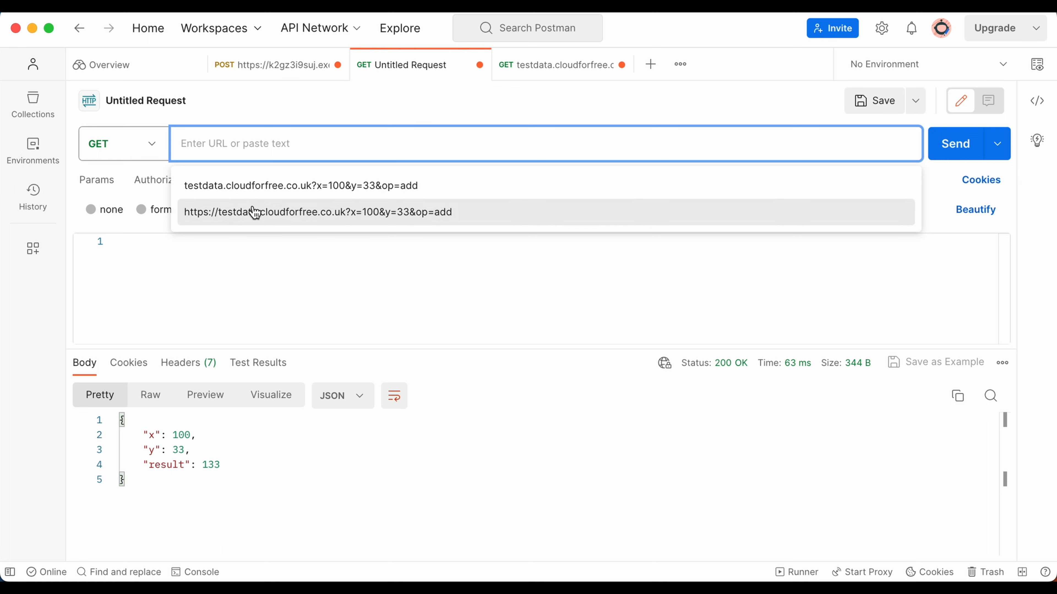
Step: Examine the host names in the execute-api POST request and the testdata.cloudforfree.co.uk GET request
{"action": "left_click", "coordinate": [287, 68]}
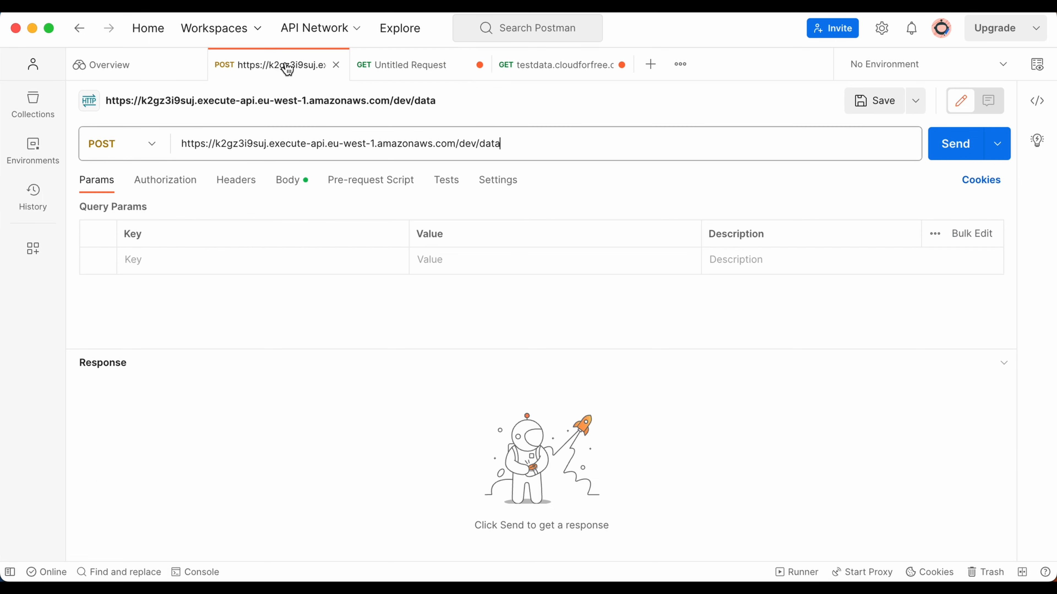
{"action": "left_click_drag", "start_coordinate": [215, 144], "coordinate": [391, 154]}
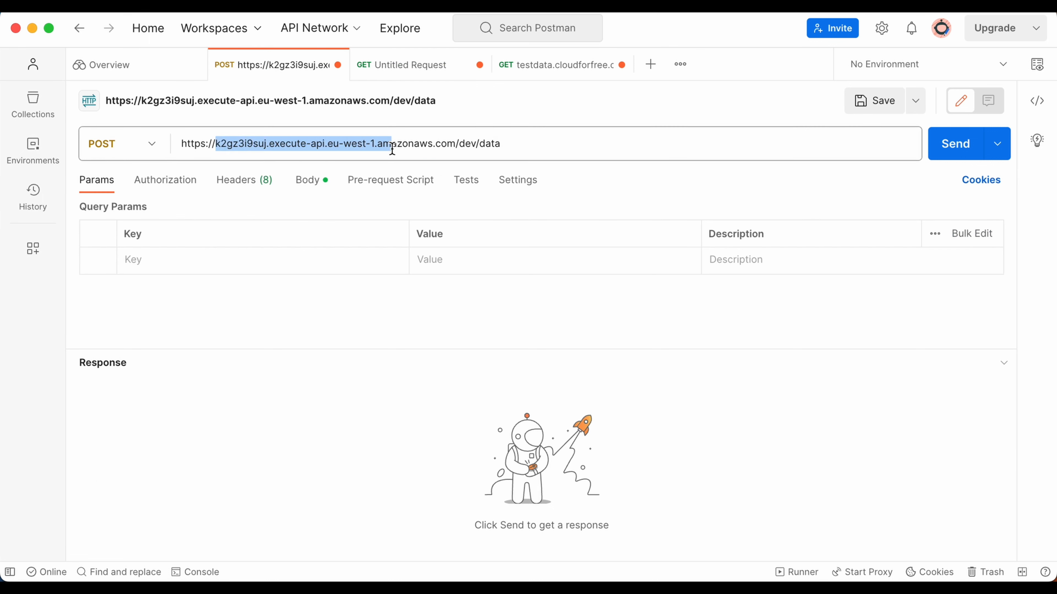
{"action": "left_click", "coordinate": [410, 71]}
{"action": "left_click", "coordinate": [531, 77]}
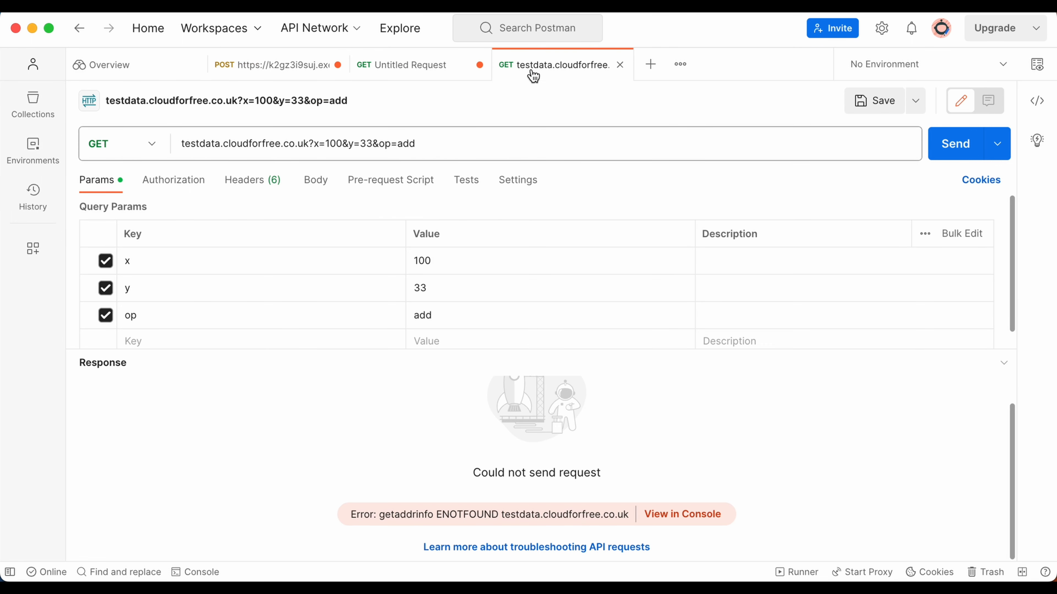
{"action": "left_click_drag", "start_coordinate": [181, 144], "coordinate": [312, 149]}
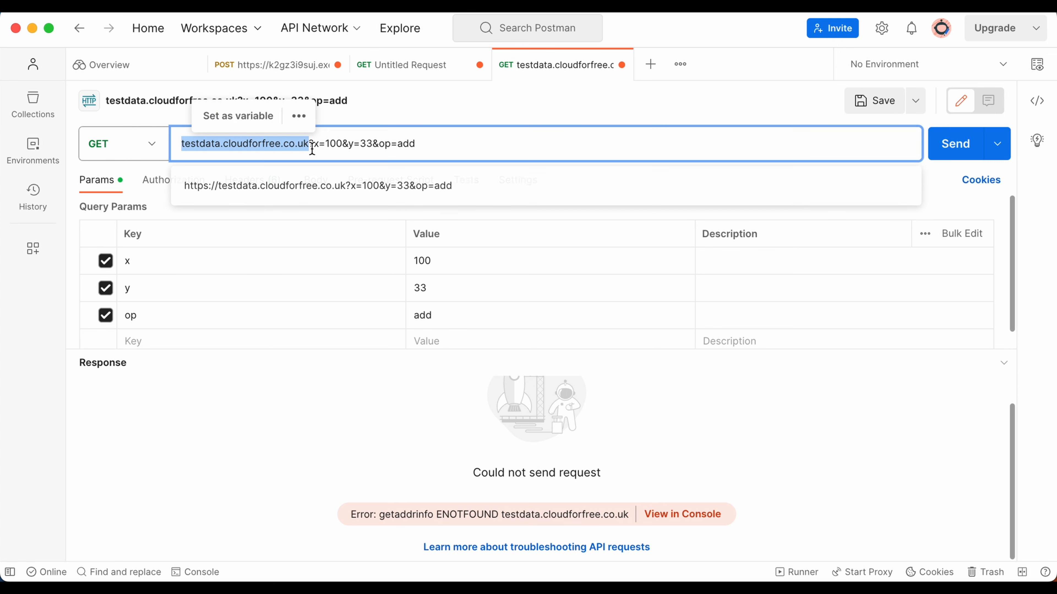
{"action": "left_click", "coordinate": [445, 146]}
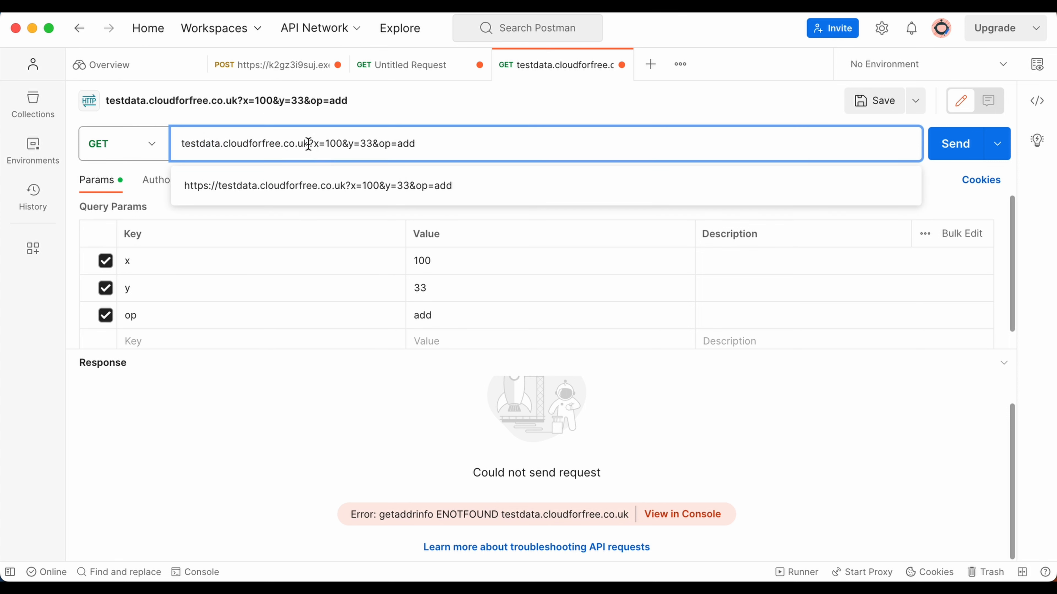
{"action": "left_click_drag", "start_coordinate": [308, 144], "coordinate": [174, 147]}
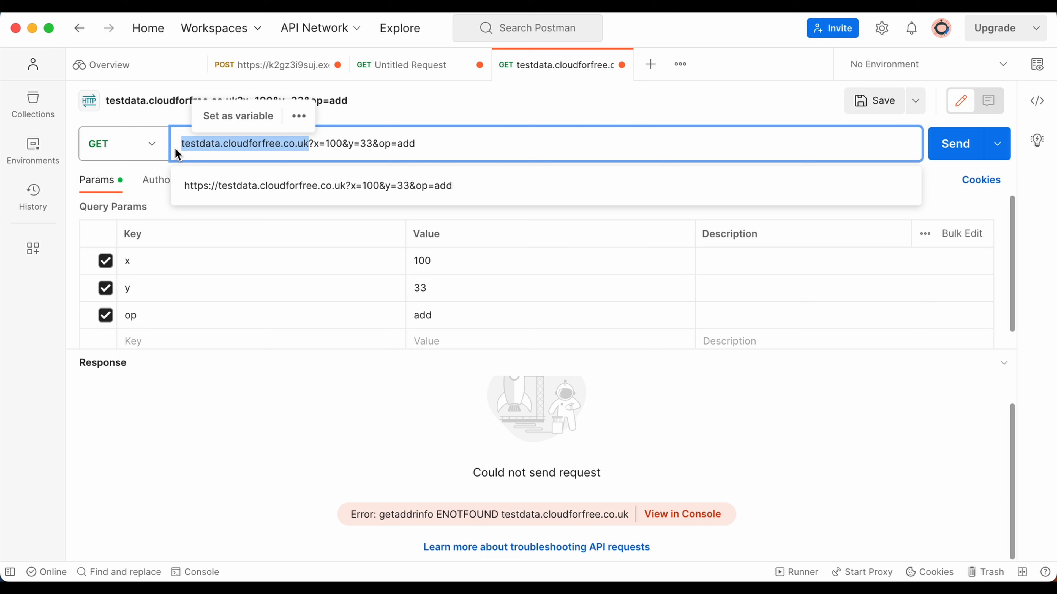
{"action": "left_click", "coordinate": [309, 146]}
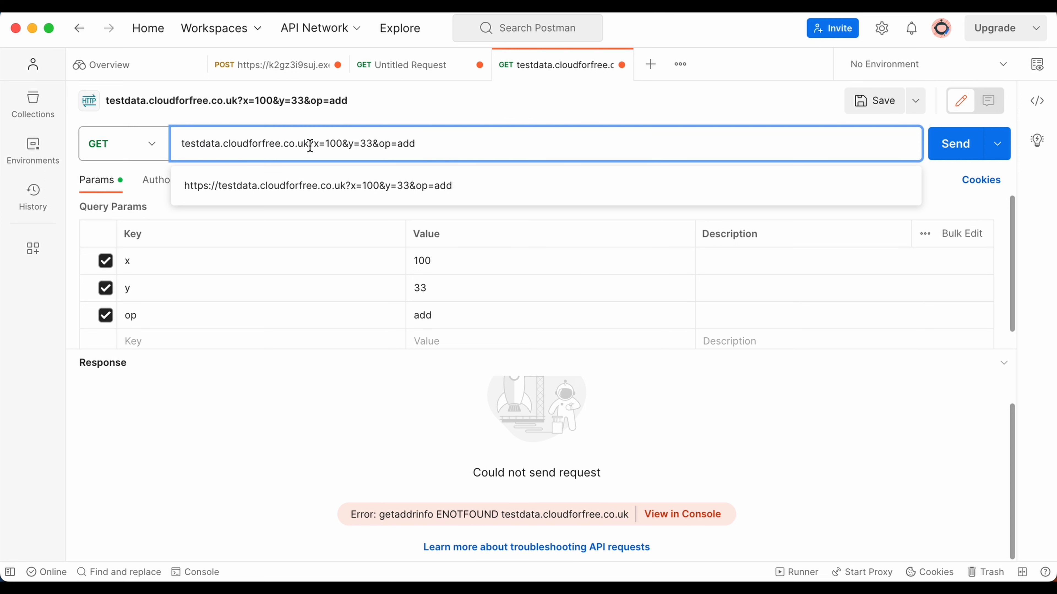
{"action": "left_click_drag", "start_coordinate": [309, 144], "coordinate": [182, 144]}
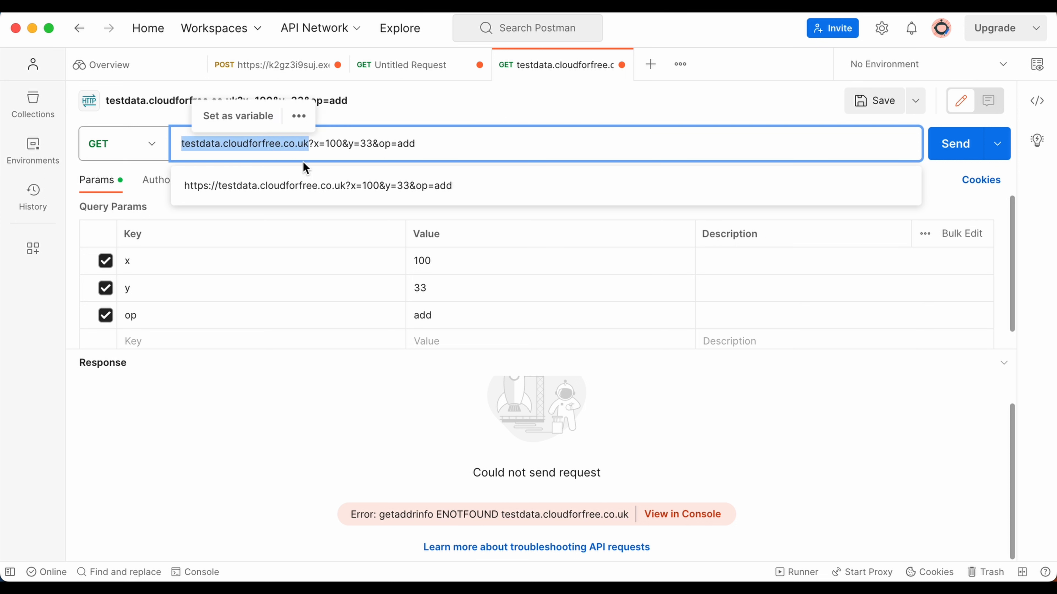
Step: Switch to AWS Certificate Manager in Chrome and start a public certificate request with the fully qualified domain name *.cloudforfree.co.uk
{"action": "key", "text": "super+Tab"}
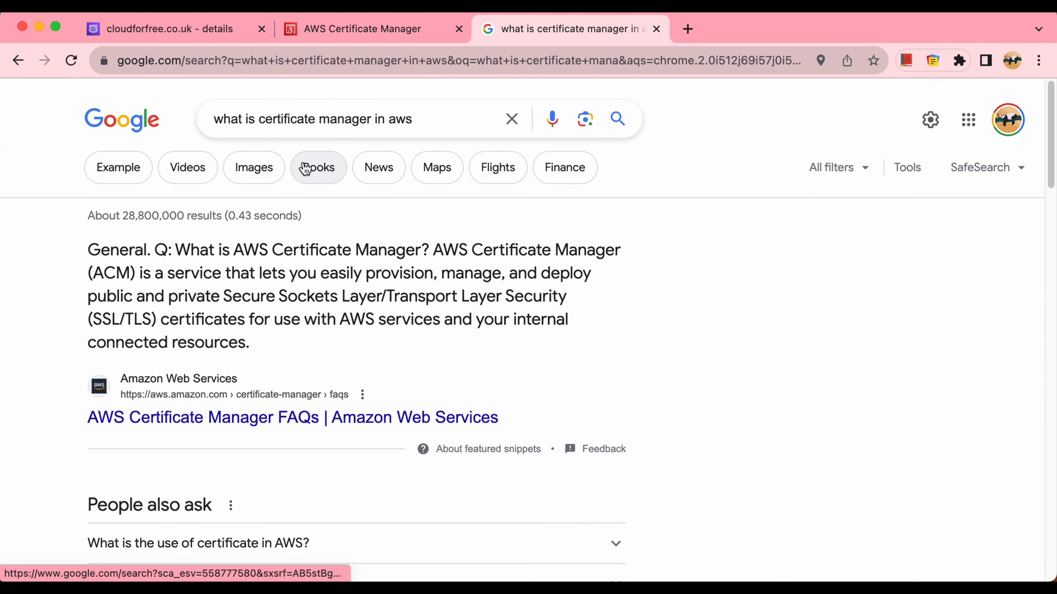
{"action": "left_click", "coordinate": [404, 28]}
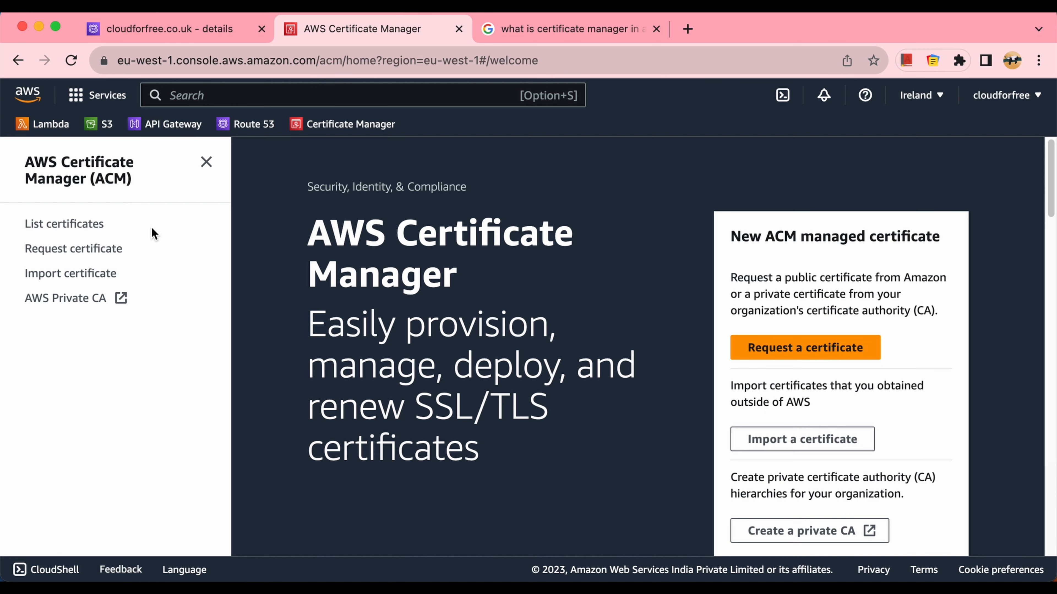
{"action": "left_click", "coordinate": [762, 353]}
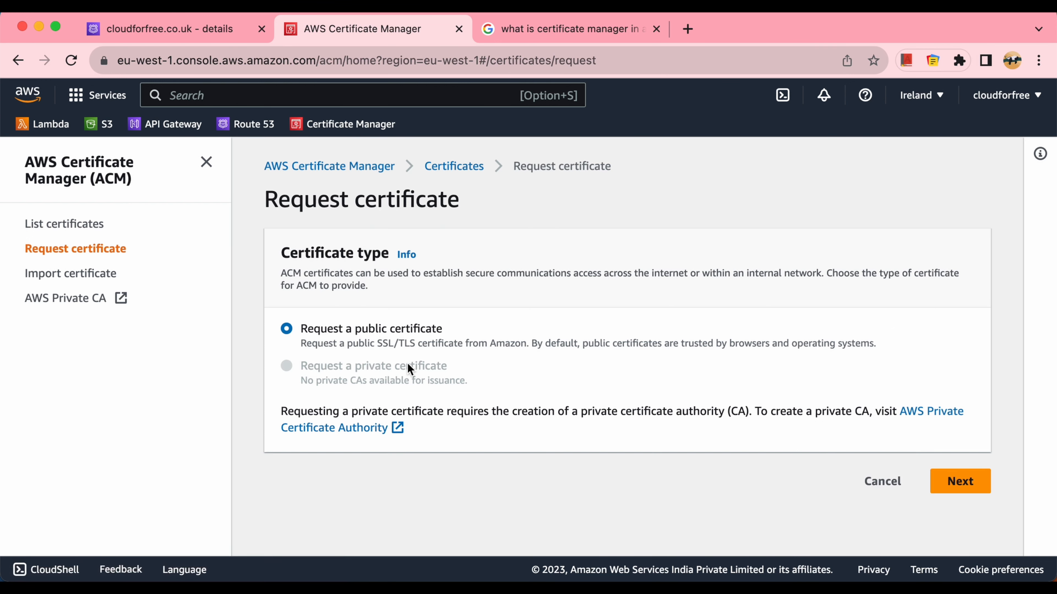
{"action": "left_click", "coordinate": [939, 481]}
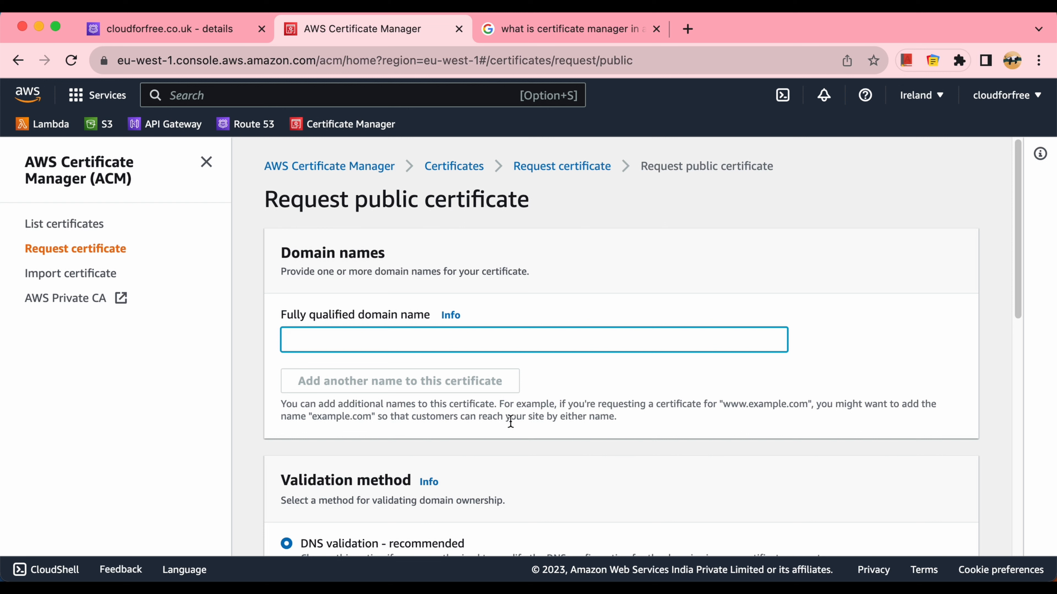
{"action": "type", "text": "*.cloudforfree.co.uk"}
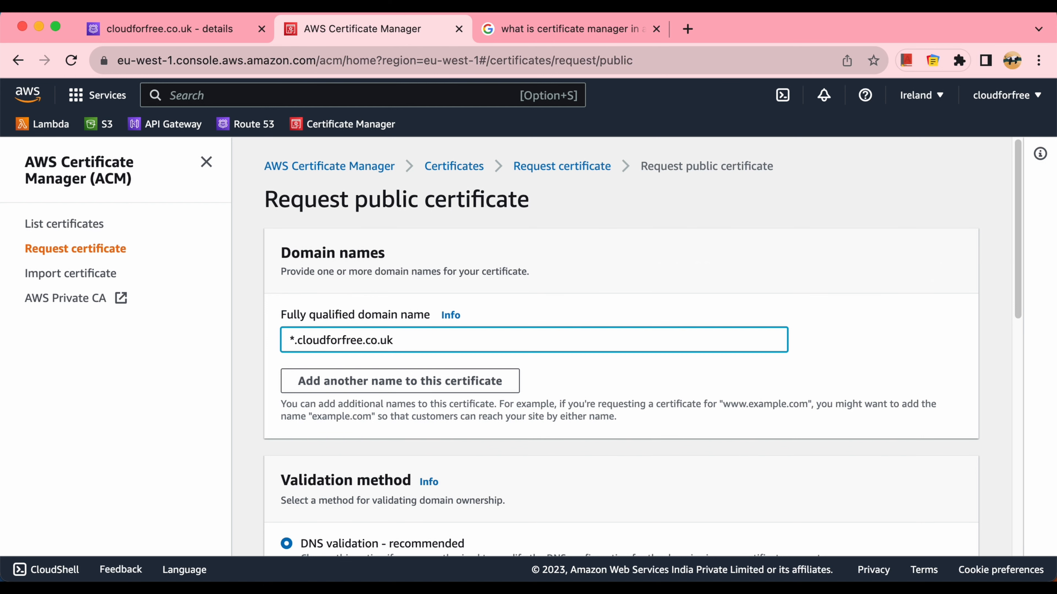
Step: Switch to Notes and add test.cloudforfree.co.uk on a new line below Data.cloudforfree.co.uk, keeping "test" in lowercase
{"action": "key", "text": "super+Tab"}
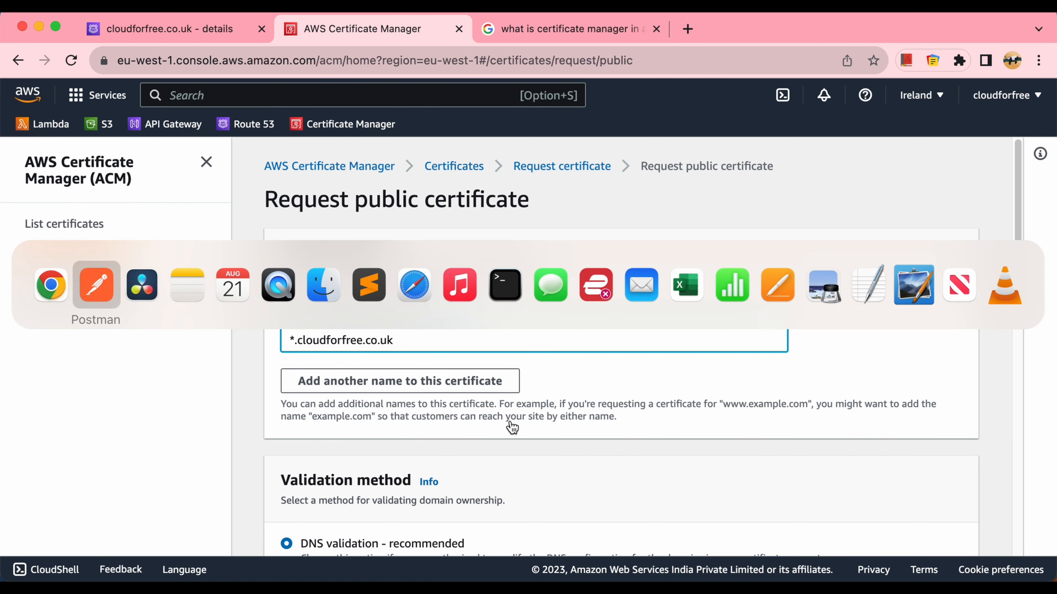
{"action": "key", "text": "super+Tab"}
{"action": "key", "text": "super+Tab"}
{"action": "left_click", "coordinate": [417, 212]}
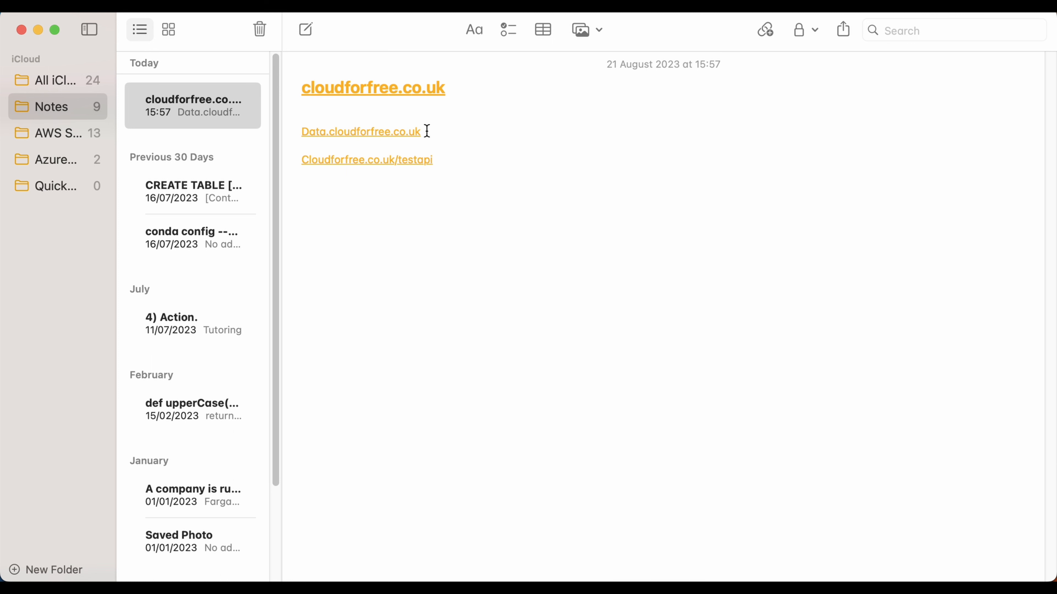
{"action": "left_click_drag", "start_coordinate": [427, 131], "coordinate": [272, 130]}
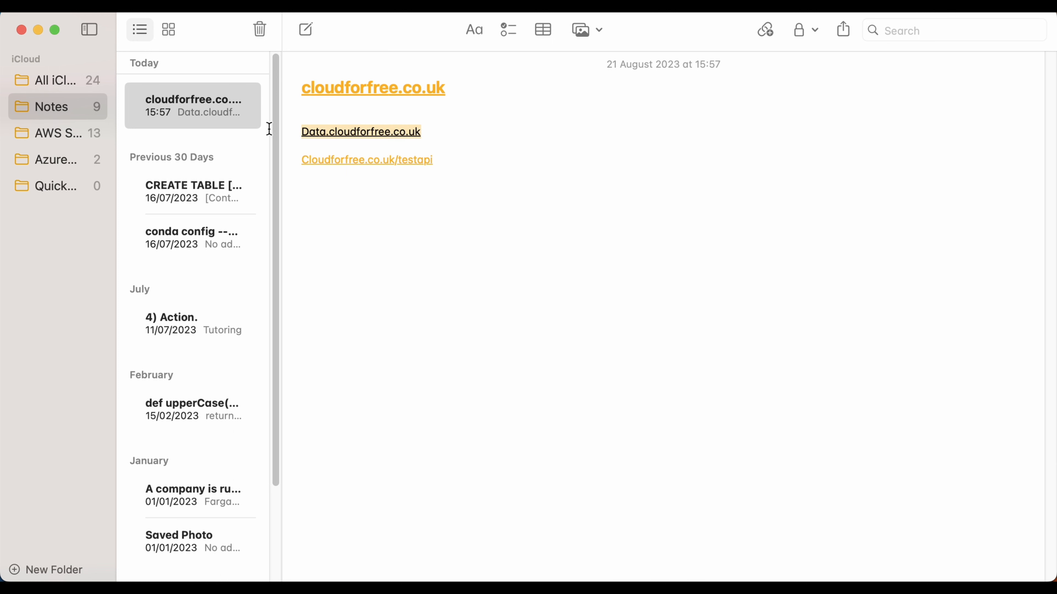
{"action": "left_click", "coordinate": [429, 131]}
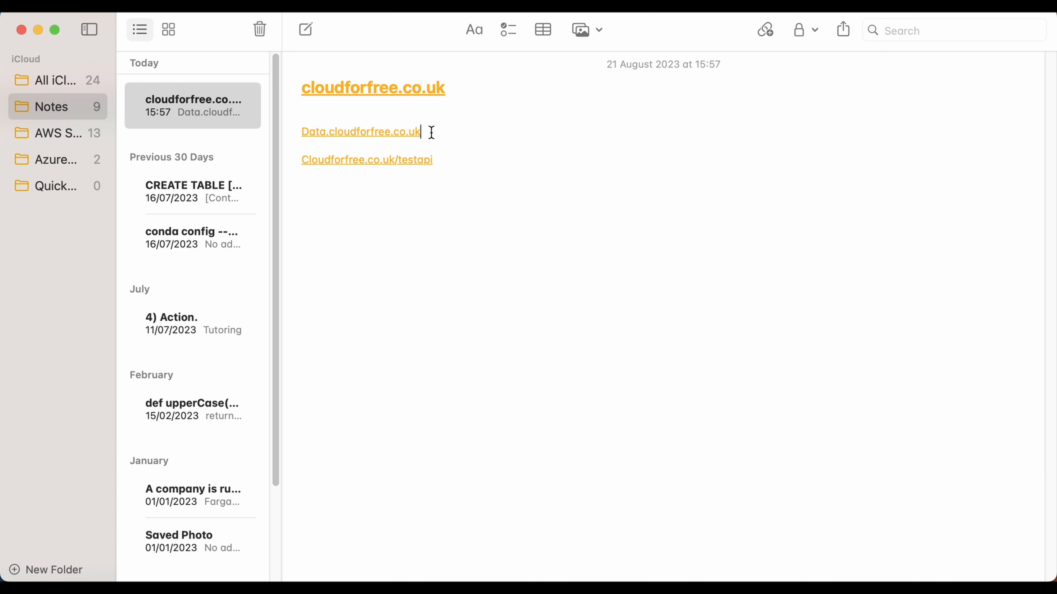
{"action": "key", "text": "Return"}
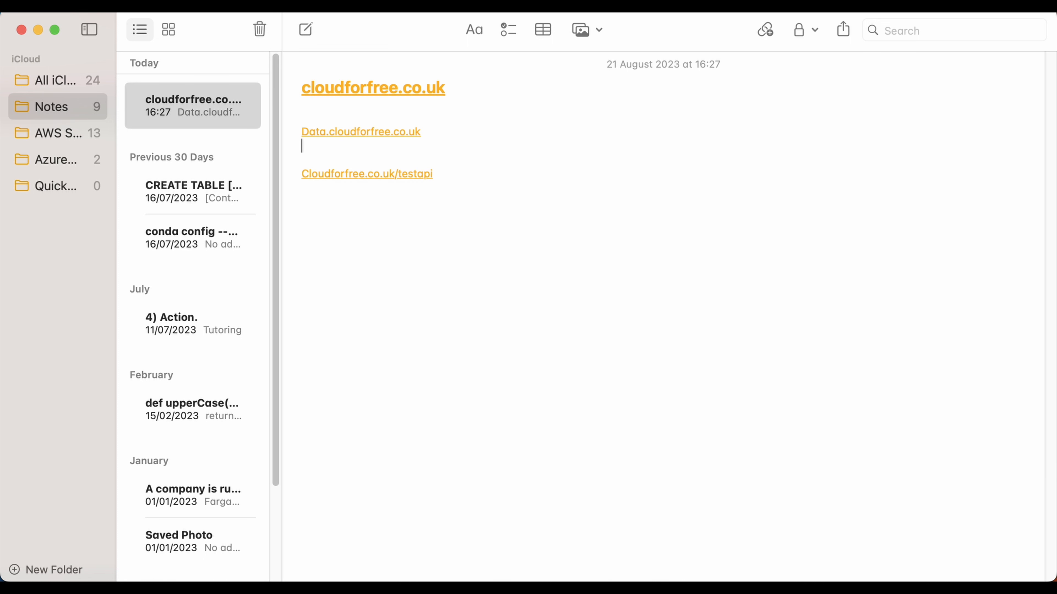
{"action": "type", "text": "test"}
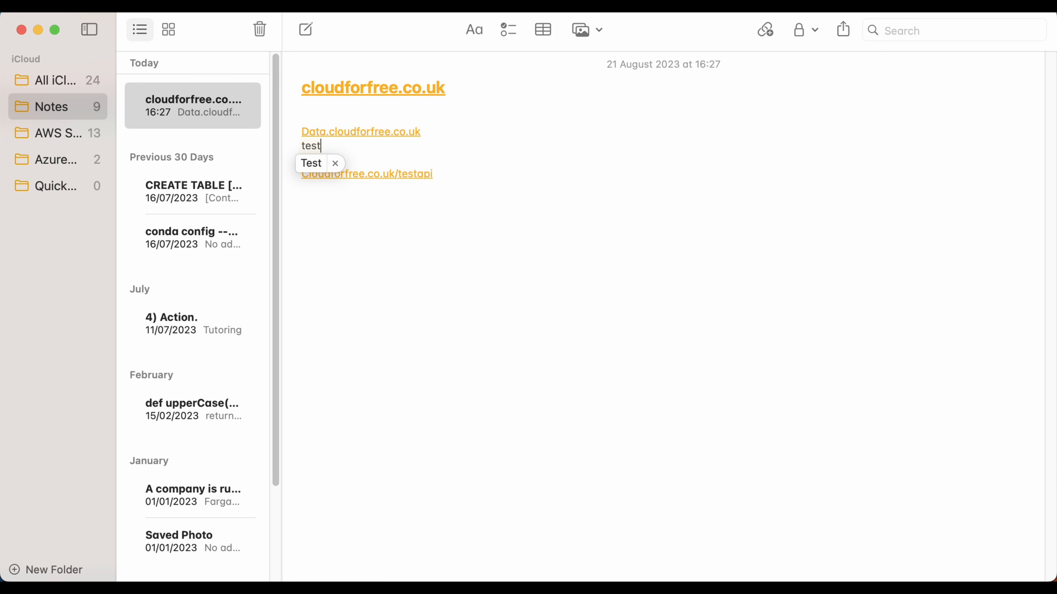
{"action": "type", "text": "."}
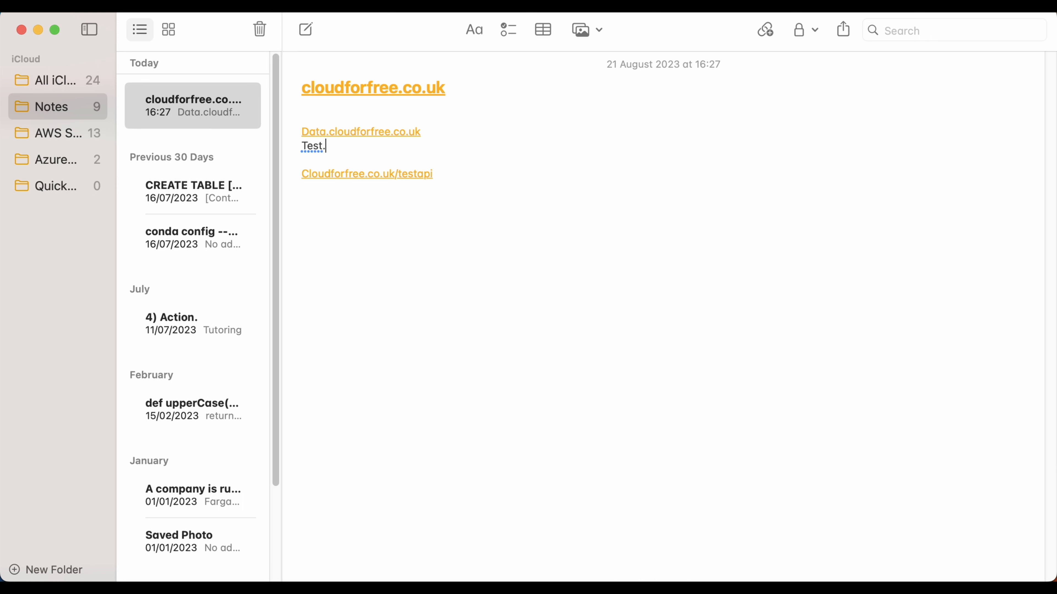
{"action": "key", "text": "super+z"}
{"action": "type", "text": "cloudforfr"}
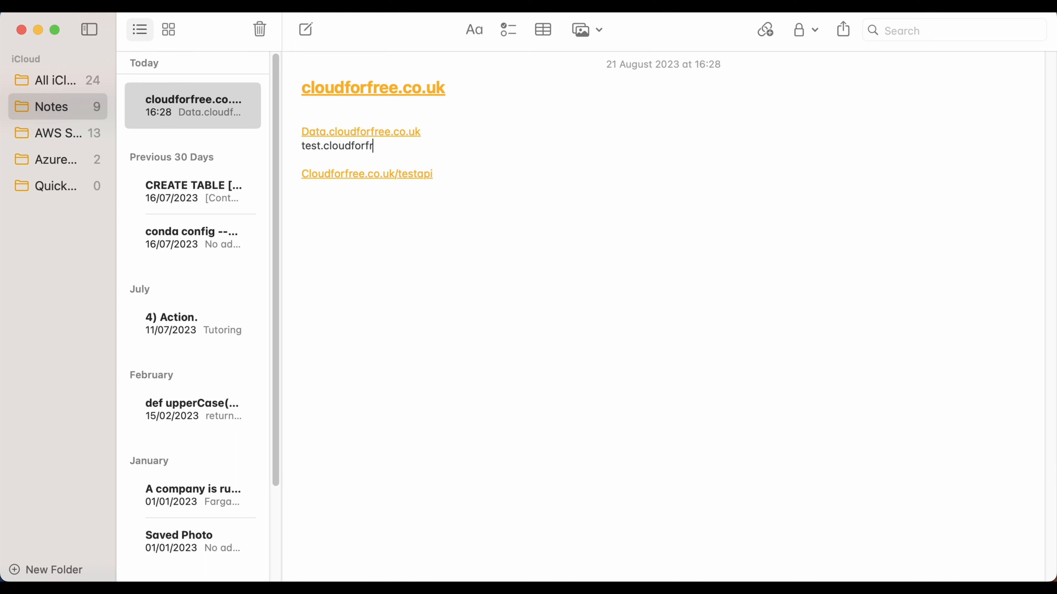
{"action": "type", "text": "ee.co.uk"}
{"action": "key", "text": "Return"}
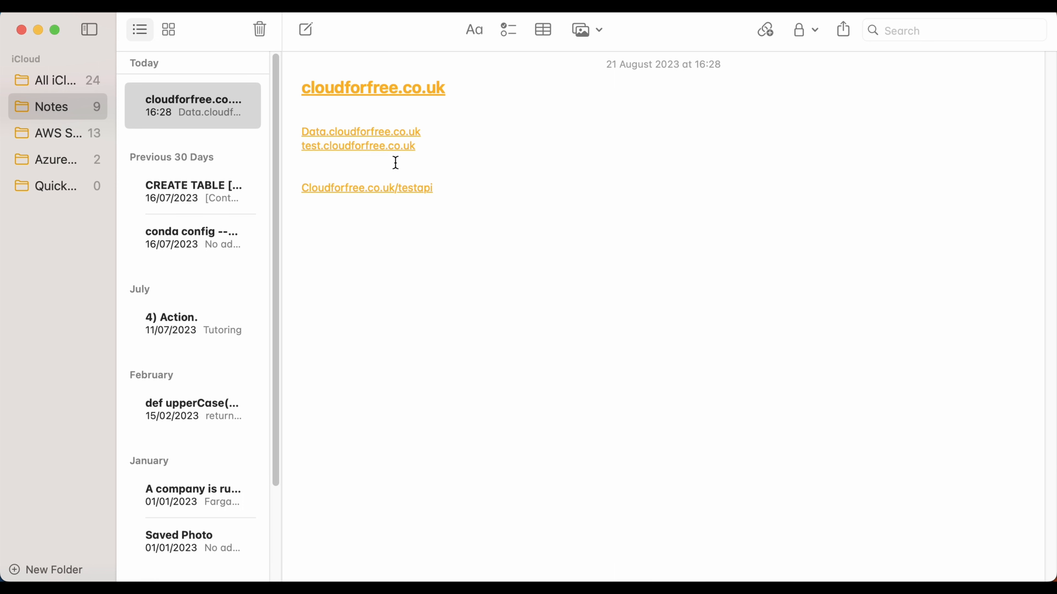
{"action": "left_click_drag", "start_coordinate": [323, 151], "coordinate": [426, 147]}
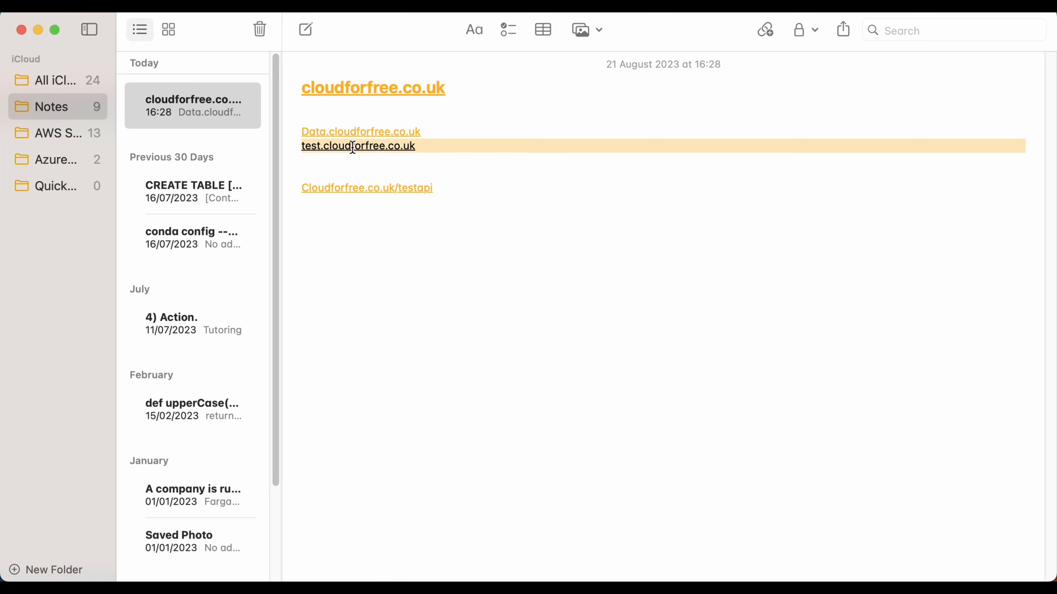
{"action": "left_click", "coordinate": [379, 173]}
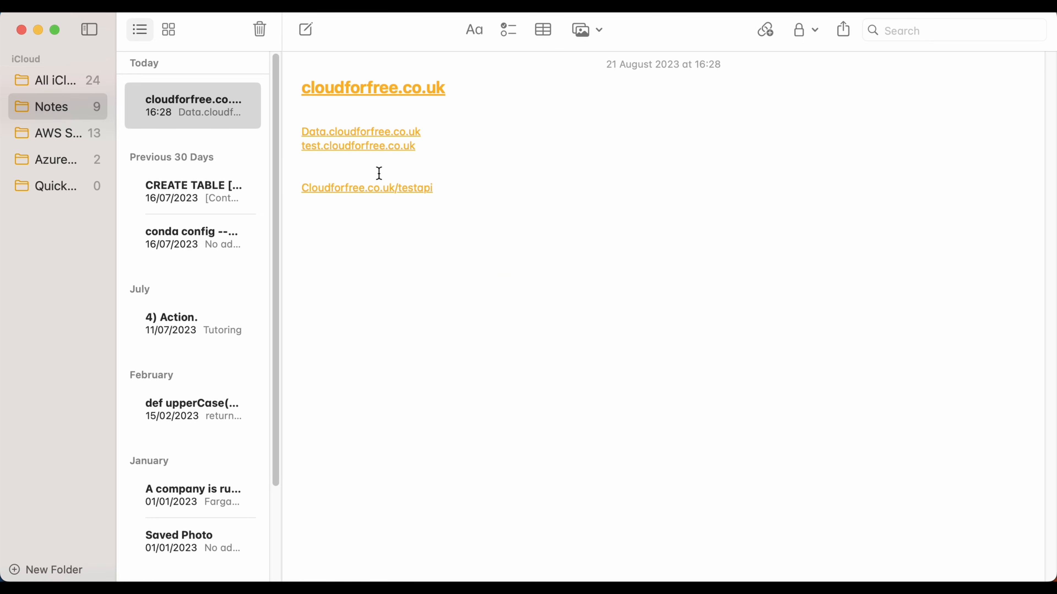
Step: Compare the wildcard domain name in the certificate request with the testdata URL in Postman and the subdomains listed in Notes
{"action": "key", "text": "super+Tab"}
{"action": "key", "text": "super+Tab"}
{"action": "key", "text": "super+Tab"}
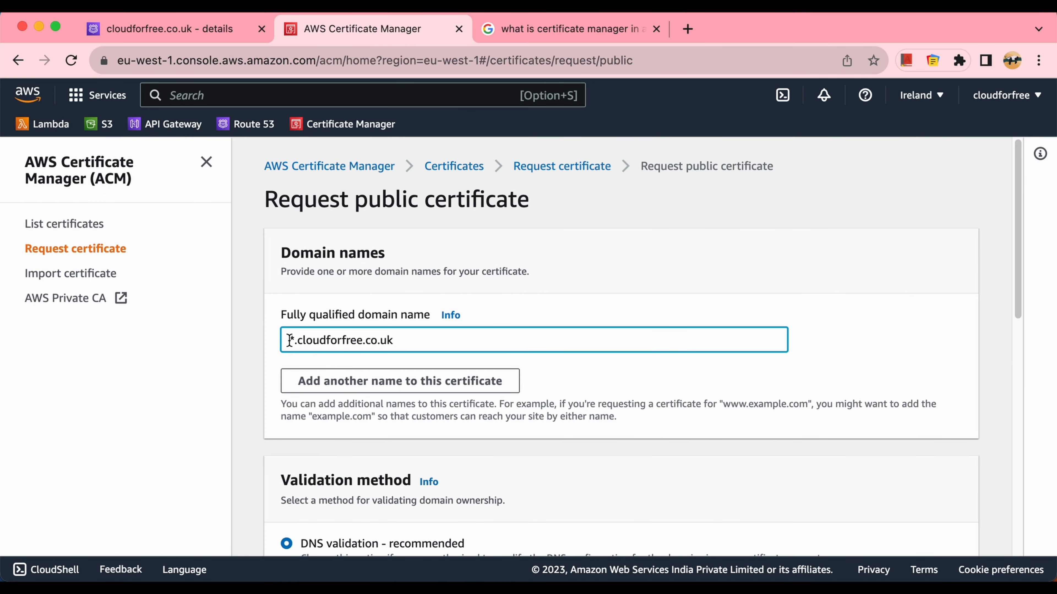
{"action": "left_click_drag", "start_coordinate": [287, 340], "coordinate": [436, 344]}
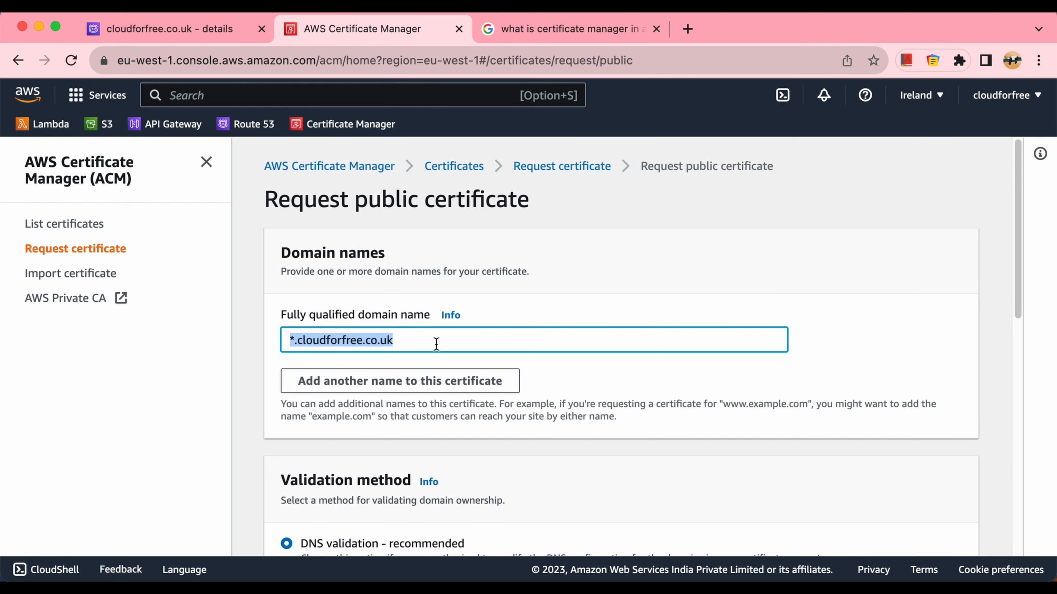
{"action": "key", "text": "super+Tab"}
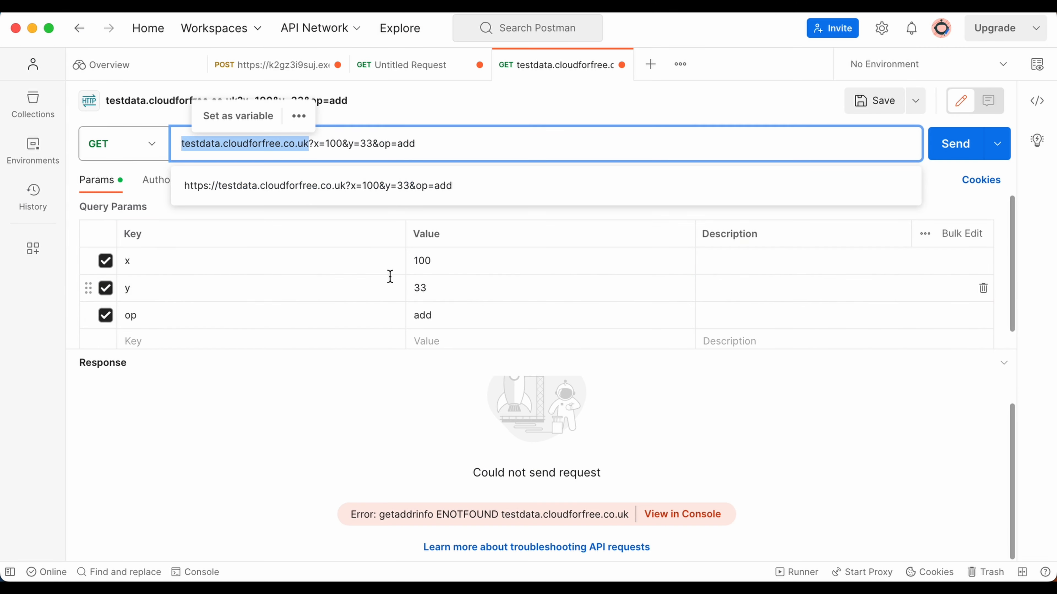
{"action": "middle_click", "coordinate": [390, 278]}
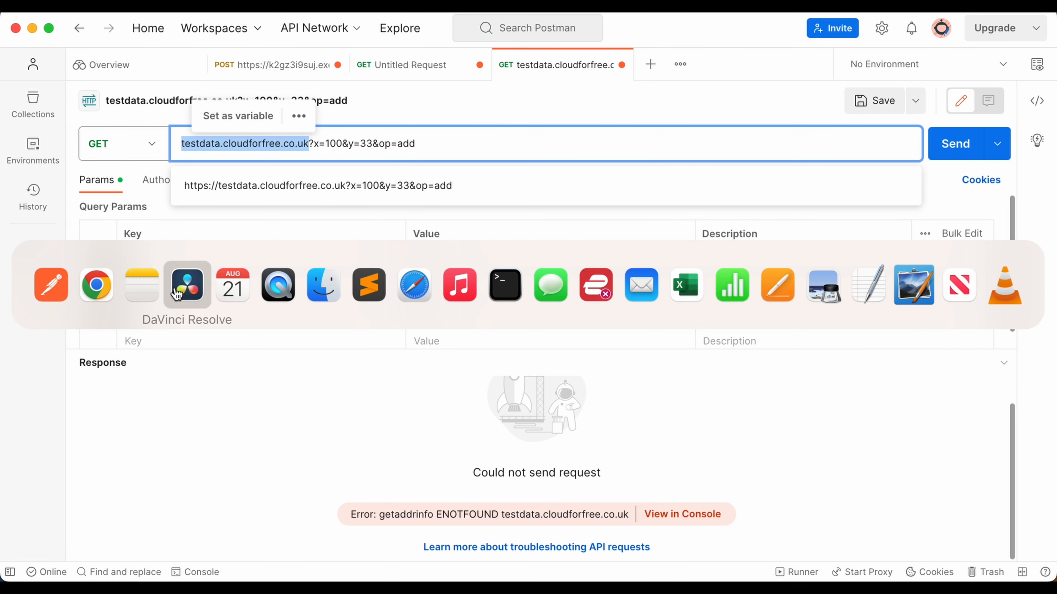
{"action": "left_click", "coordinate": [151, 295]}
{"action": "left_click_drag", "start_coordinate": [420, 146], "coordinate": [315, 131]}
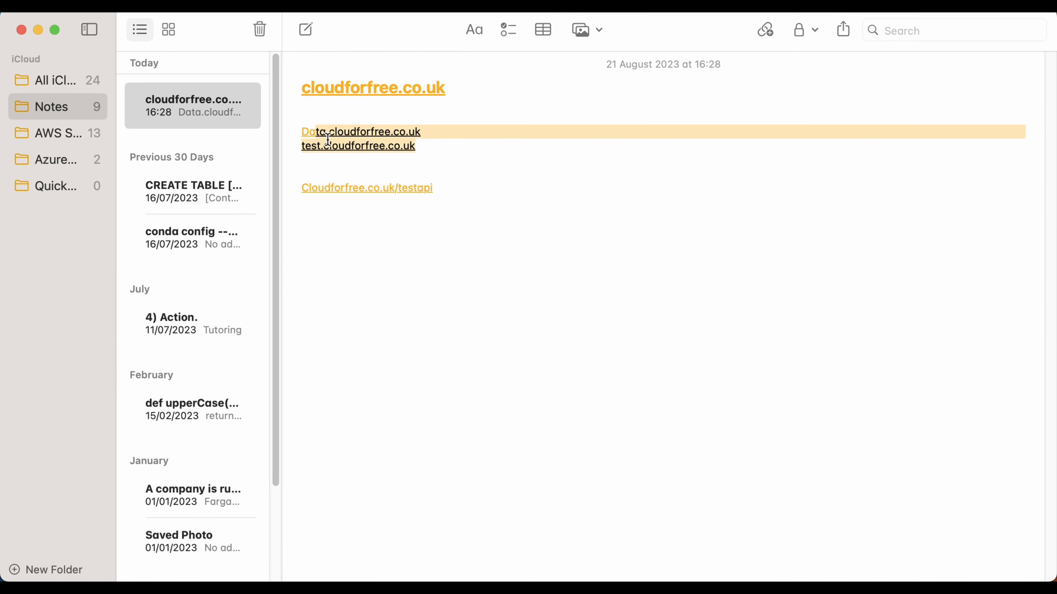
Step: Switch to Chrome and submit the public certificate request with DNS validation and the RSA 2048 key algorithm
{"action": "key", "text": "super+Tab"}
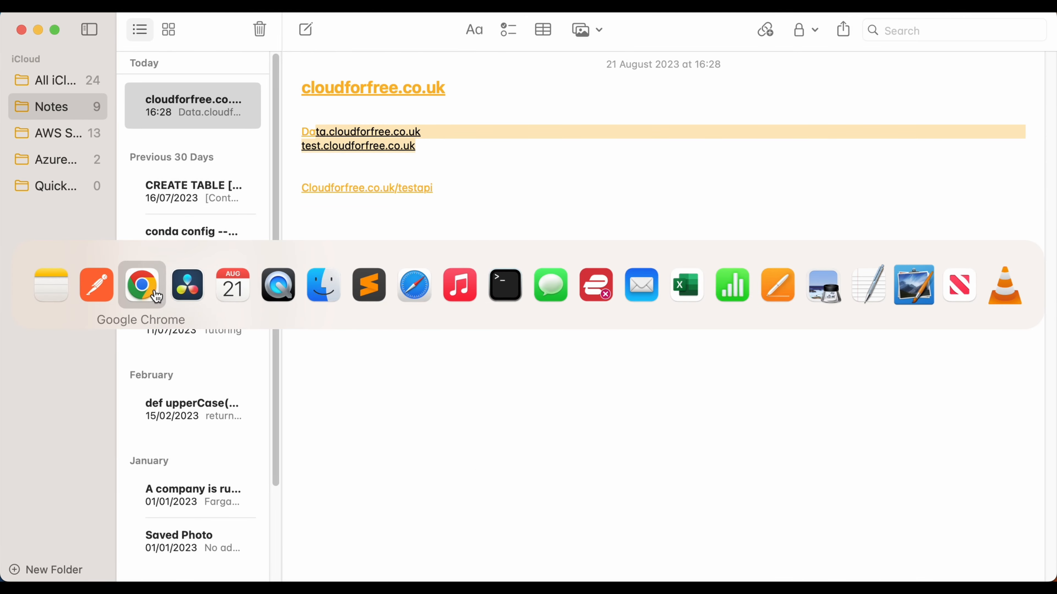
{"action": "left_click", "coordinate": [141, 285]}
{"action": "scroll", "coordinate": [529, 391], "scroll_direction": "down", "scroll_amount": 5}
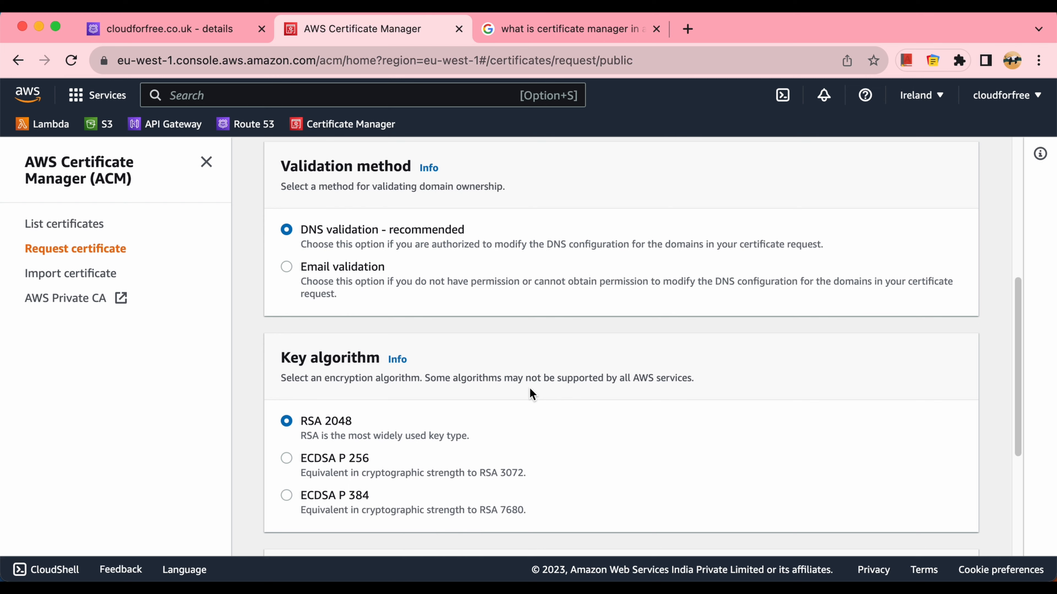
{"action": "left_click_drag", "start_coordinate": [286, 358], "coordinate": [383, 367]}
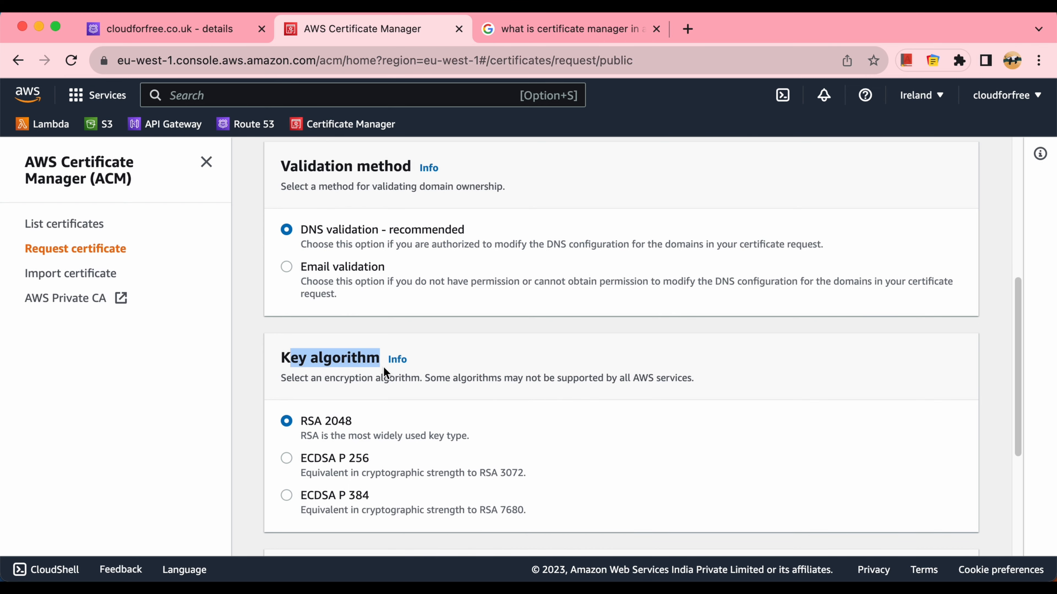
{"action": "left_click", "coordinate": [531, 435]}
{"action": "scroll", "coordinate": [576, 450], "scroll_direction": "down", "scroll_amount": 3}
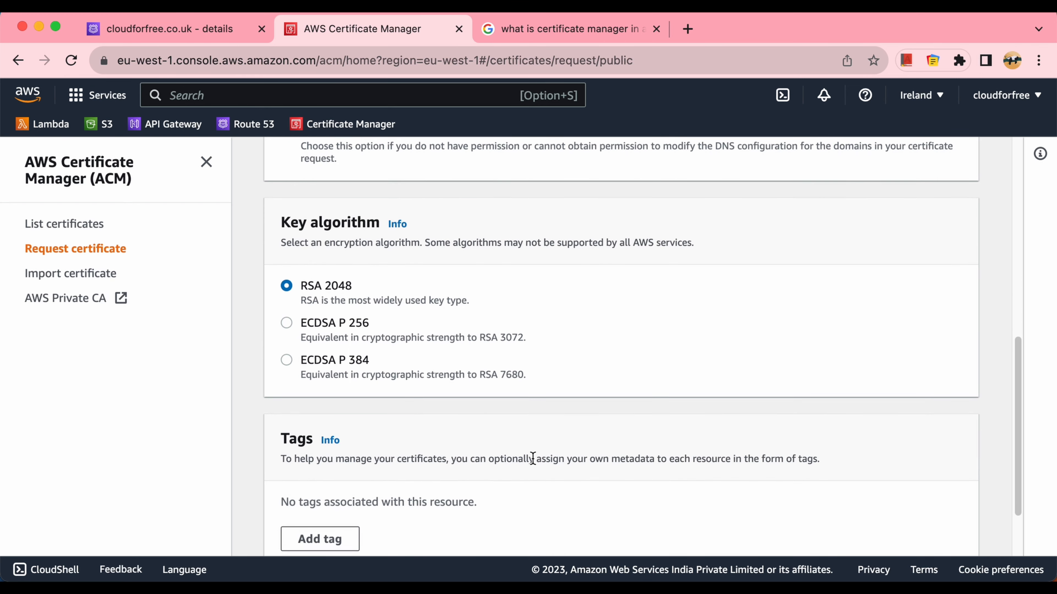
{"action": "scroll", "coordinate": [531, 460], "scroll_direction": "down", "scroll_amount": 2}
{"action": "left_click", "coordinate": [928, 535]}
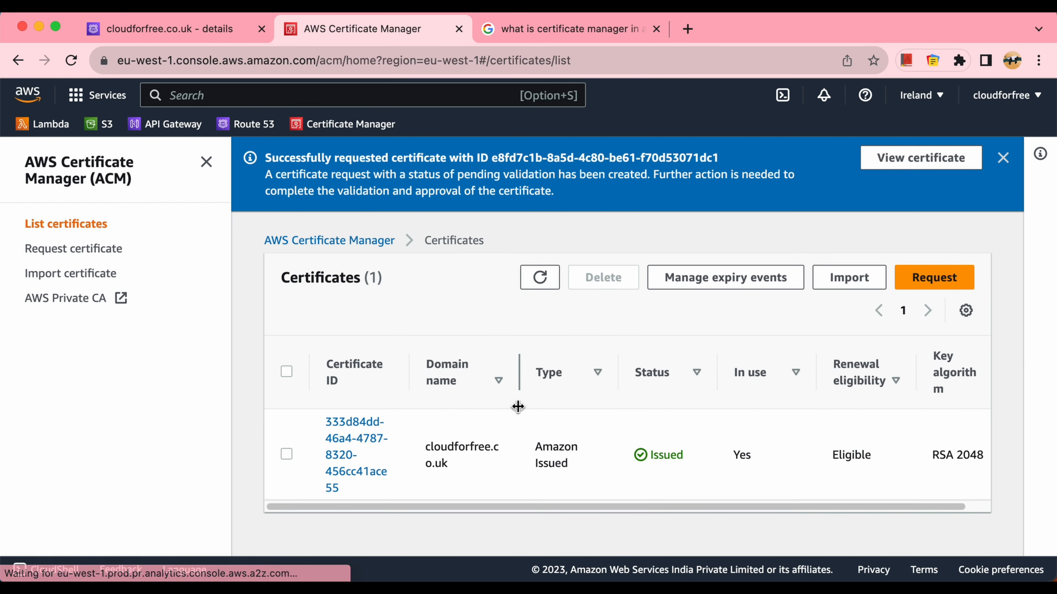
Step: Refresh the certificate list and dismiss the request notification to check the status of the *.cloudforfree.co.uk certificate
{"action": "left_click", "coordinate": [539, 283]}
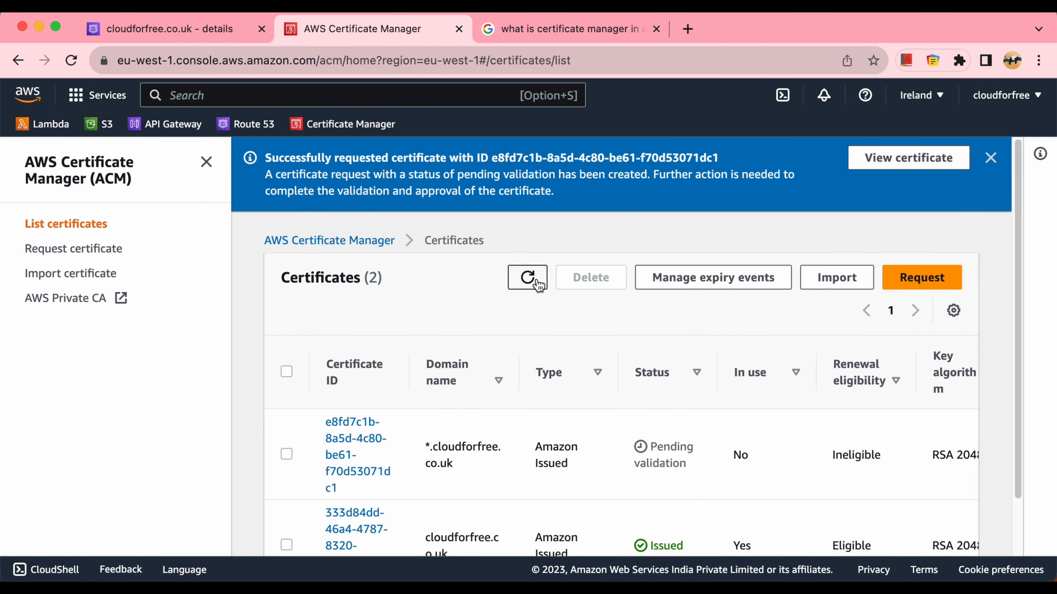
{"action": "left_click", "coordinate": [538, 285]}
{"action": "left_click", "coordinate": [991, 157]}
{"action": "left_click", "coordinate": [541, 206]}
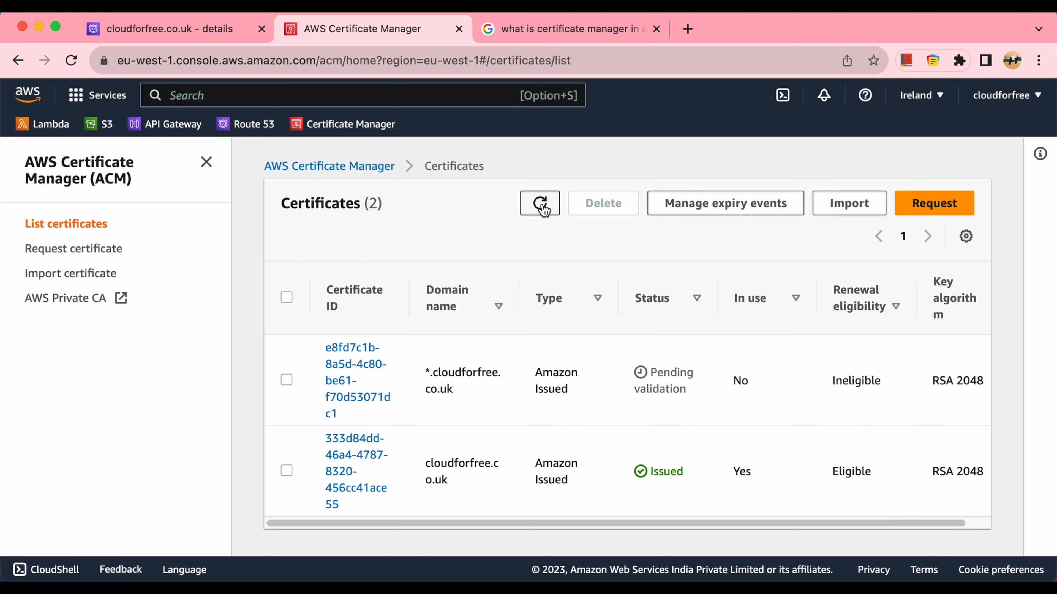
Step: Open the records of the cloudforfree.co.uk hosted zone in Route 53 in a new browser tab and widen the Record name column
{"action": "left_click", "coordinate": [246, 123], "text": "super"}
{"action": "left_click", "coordinate": [517, 38]}
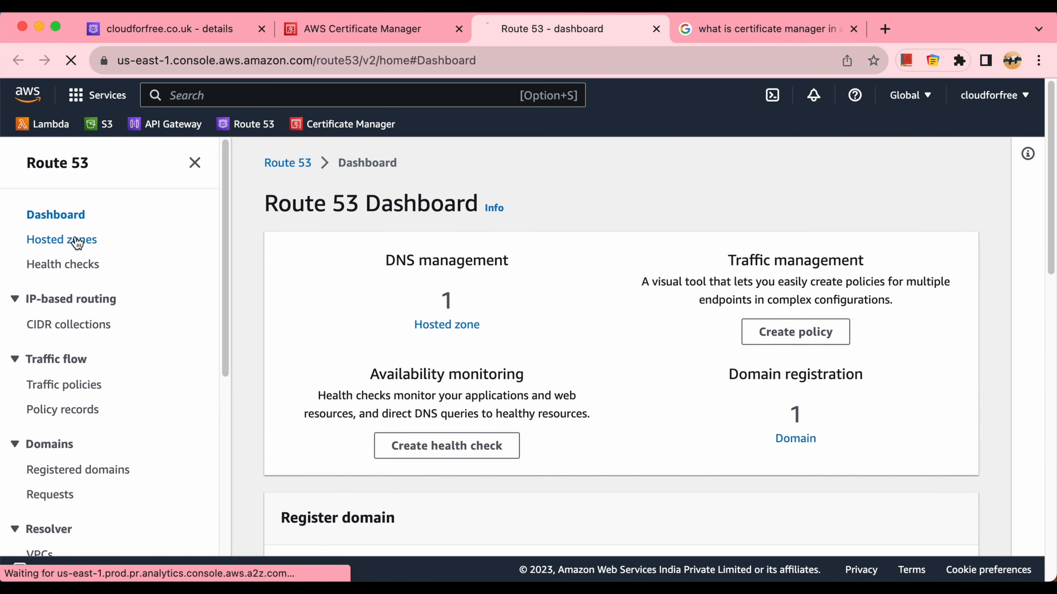
{"action": "left_click", "coordinate": [78, 243]}
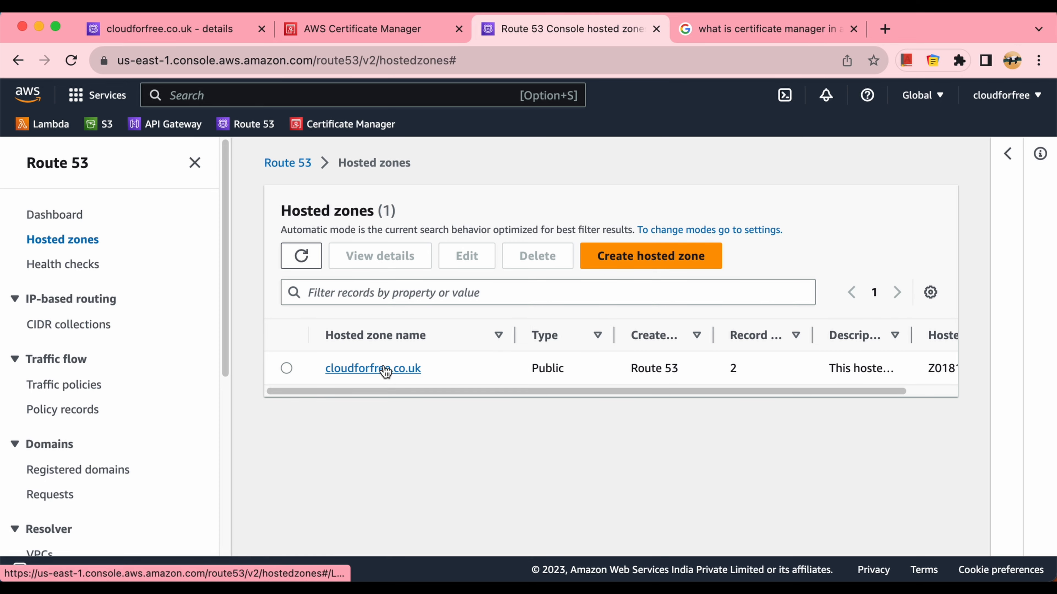
{"action": "left_click", "coordinate": [383, 368]}
{"action": "scroll", "coordinate": [485, 387], "scroll_direction": "down", "scroll_amount": 3}
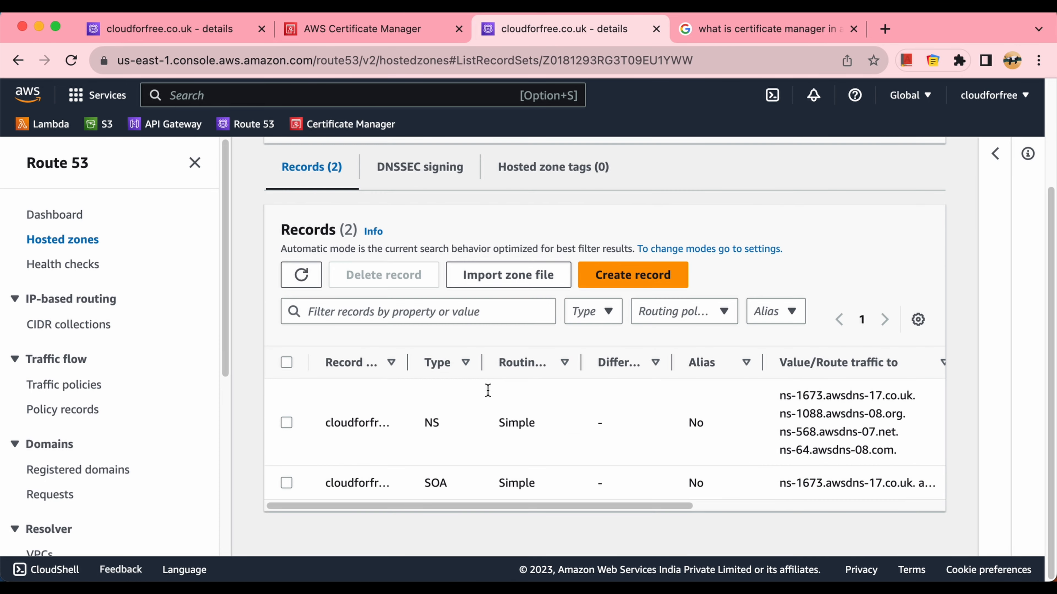
{"action": "left_click_drag", "start_coordinate": [408, 362], "coordinate": [507, 362]}
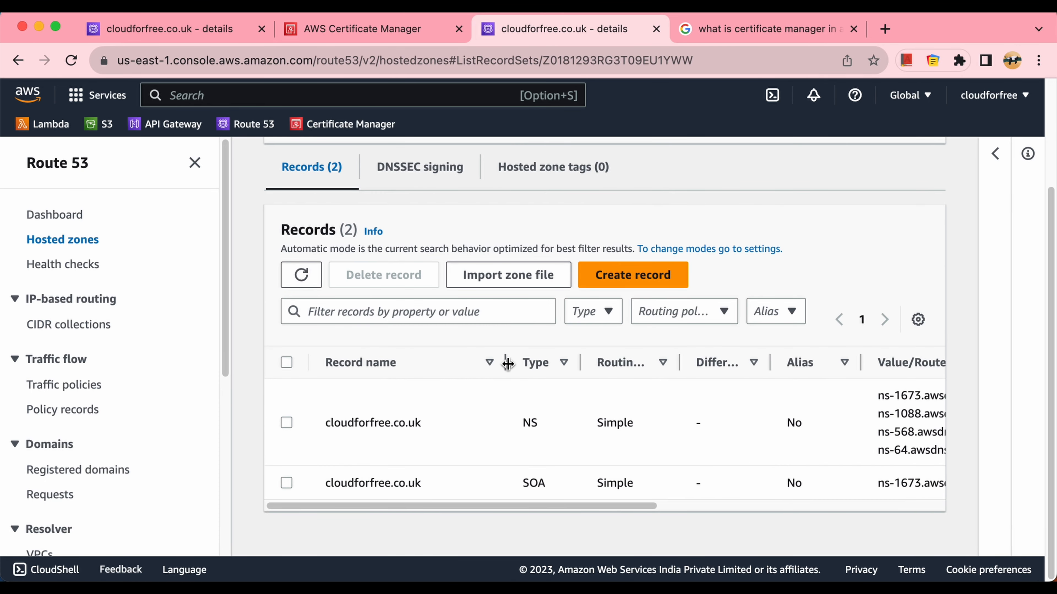
Step: Open the *.cloudforfree.co.uk certificate in Certificate Manager and create its CNAME validation record in Route 53
{"action": "left_click", "coordinate": [393, 30]}
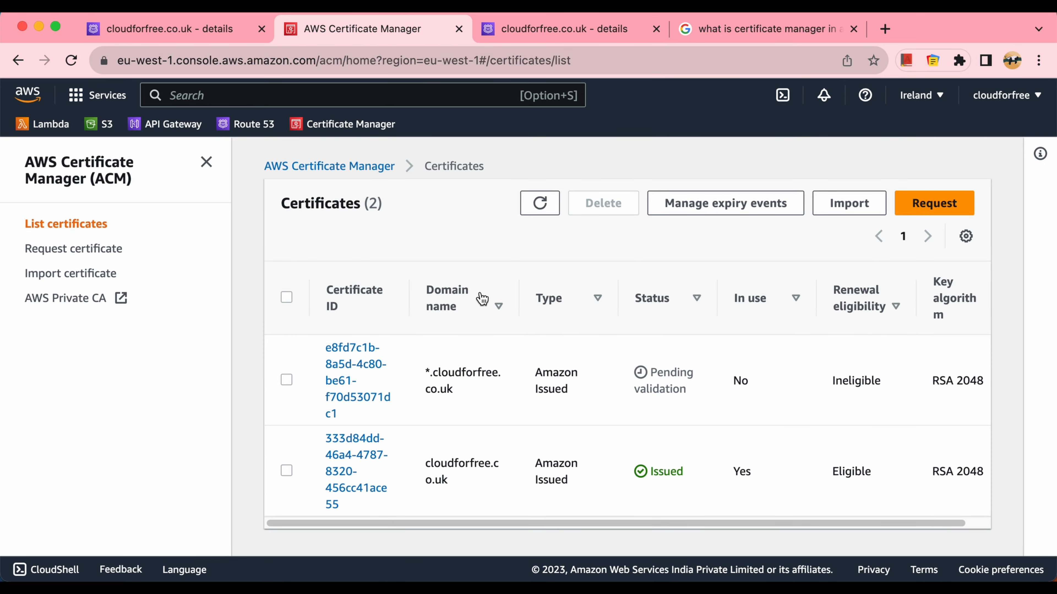
{"action": "left_click", "coordinate": [357, 398]}
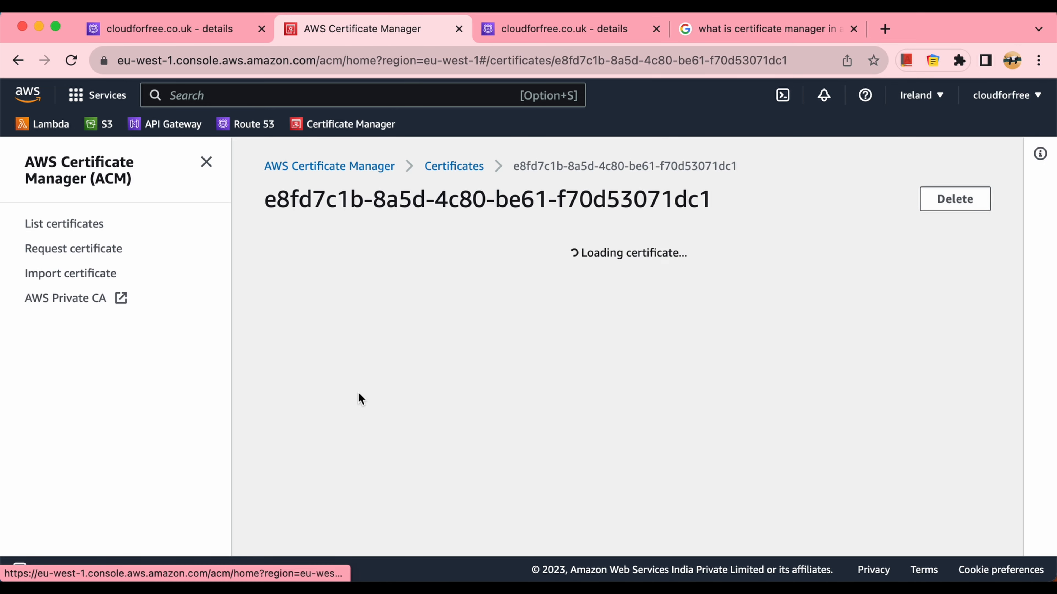
{"action": "scroll", "coordinate": [619, 385], "scroll_direction": "down", "scroll_amount": 7}
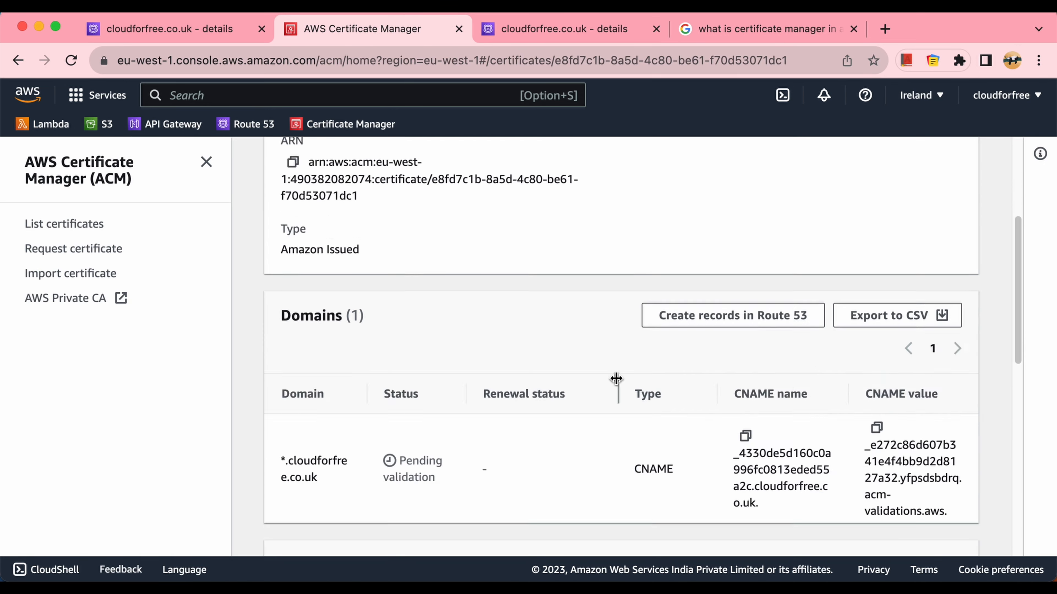
{"action": "left_click_drag", "start_coordinate": [734, 363], "coordinate": [905, 417]}
{"action": "left_click", "coordinate": [795, 431]}
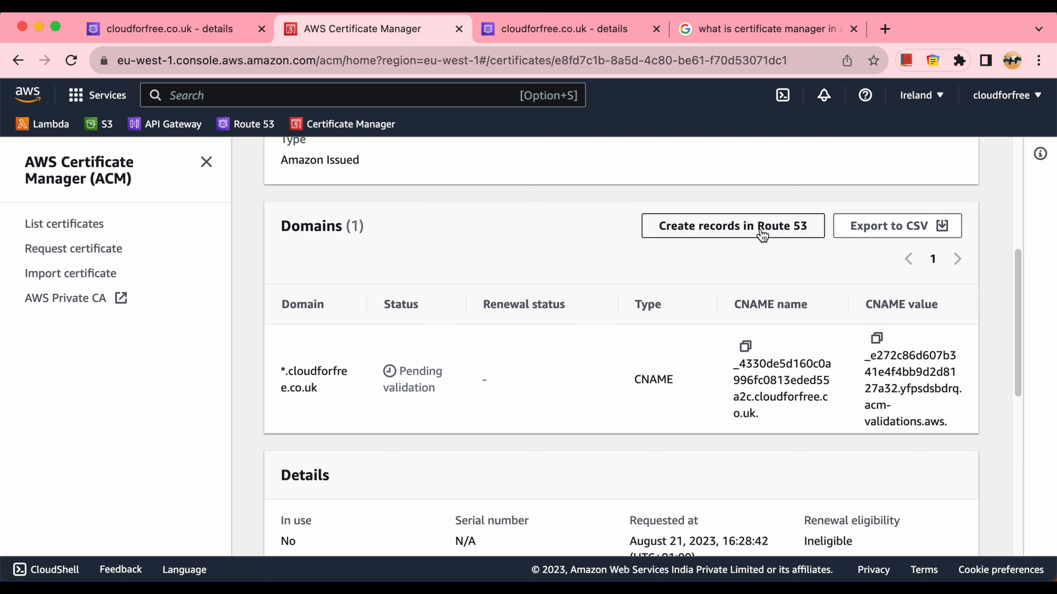
{"action": "left_click", "coordinate": [693, 238]}
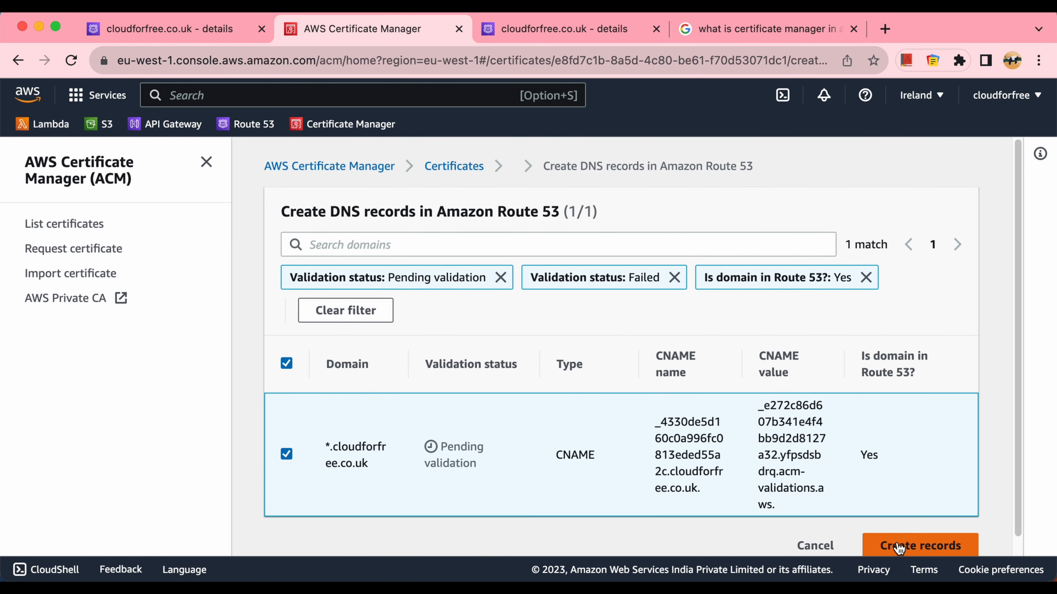
{"action": "left_click", "coordinate": [899, 547]}
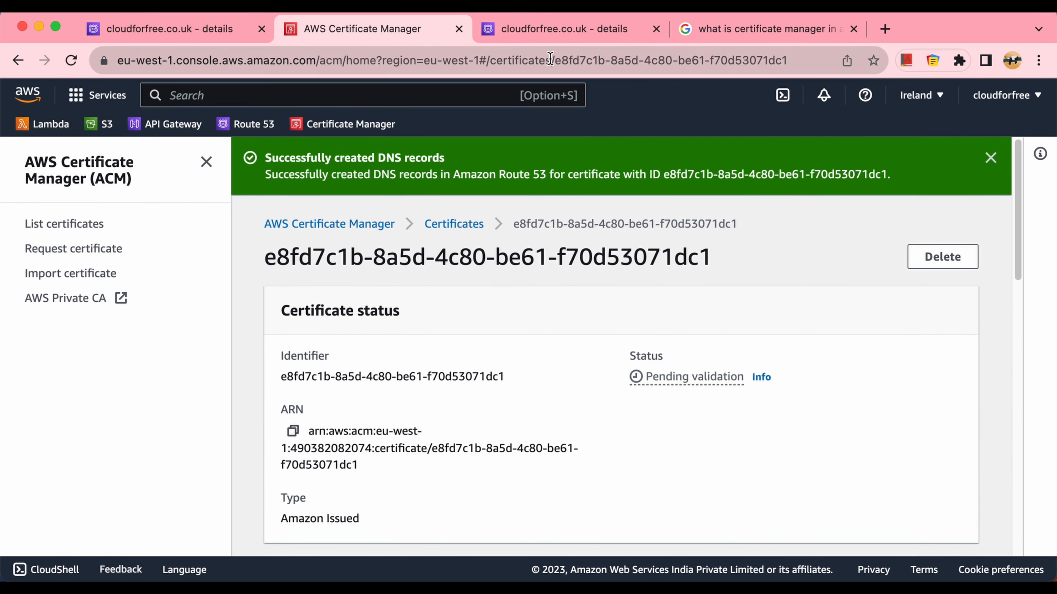
Step: Refresh the Route 53 hosted zone records and examine the name and value of the validation CNAME record
{"action": "left_click", "coordinate": [549, 29]}
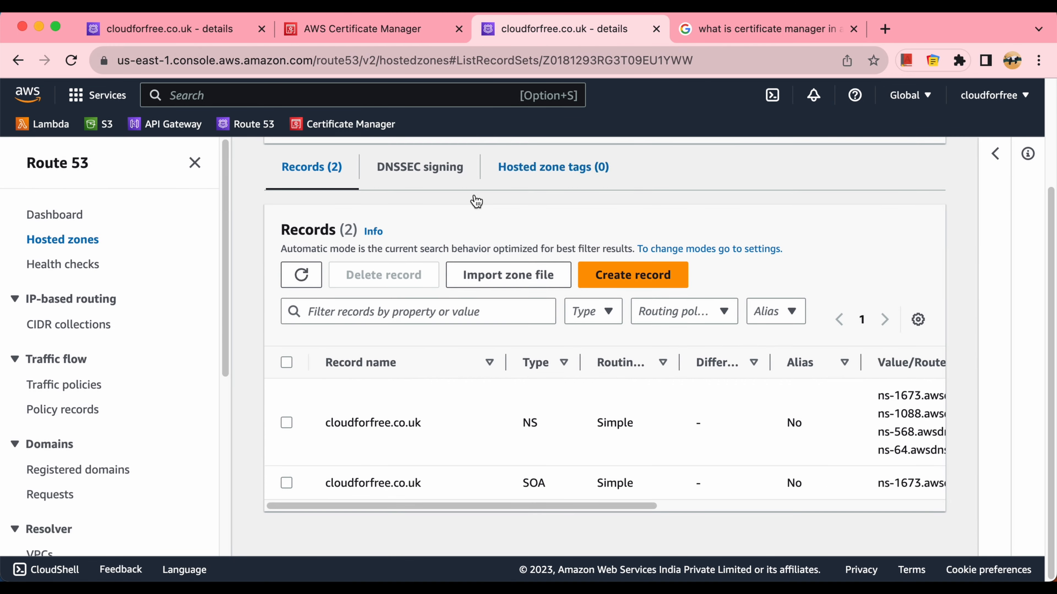
{"action": "left_click", "coordinate": [300, 275]}
{"action": "scroll", "coordinate": [493, 384], "scroll_direction": "down", "scroll_amount": 2}
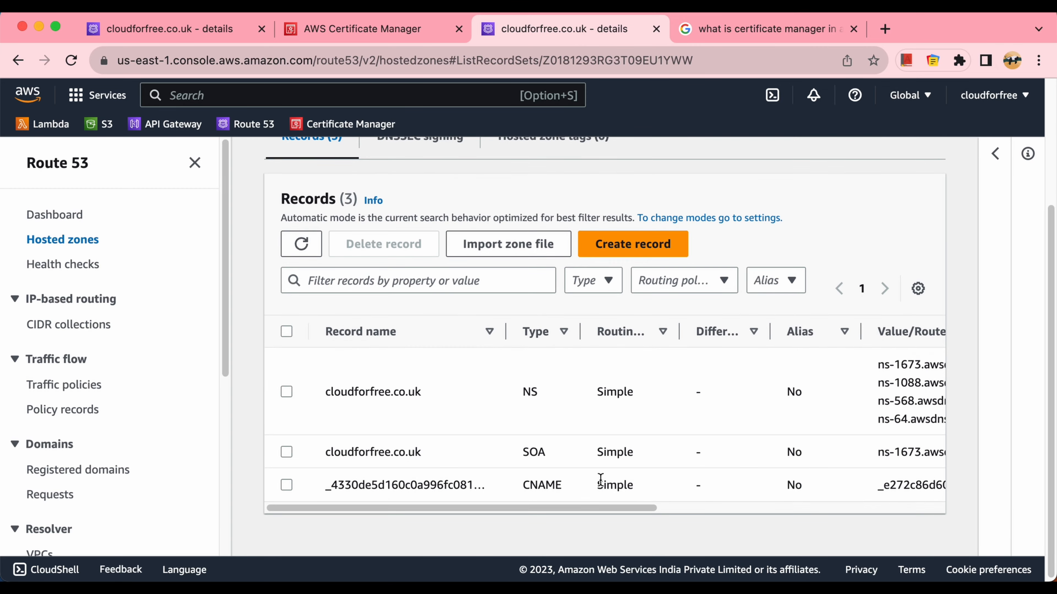
{"action": "left_click_drag", "start_coordinate": [596, 509], "coordinate": [779, 524]}
{"action": "scroll", "coordinate": [780, 524], "scroll_direction": "left", "scroll_amount": 10}
Step: Return to the certificate list and refresh it repeatedly to check the validation status of the wildcard certificate
{"action": "left_click", "coordinate": [380, 33]}
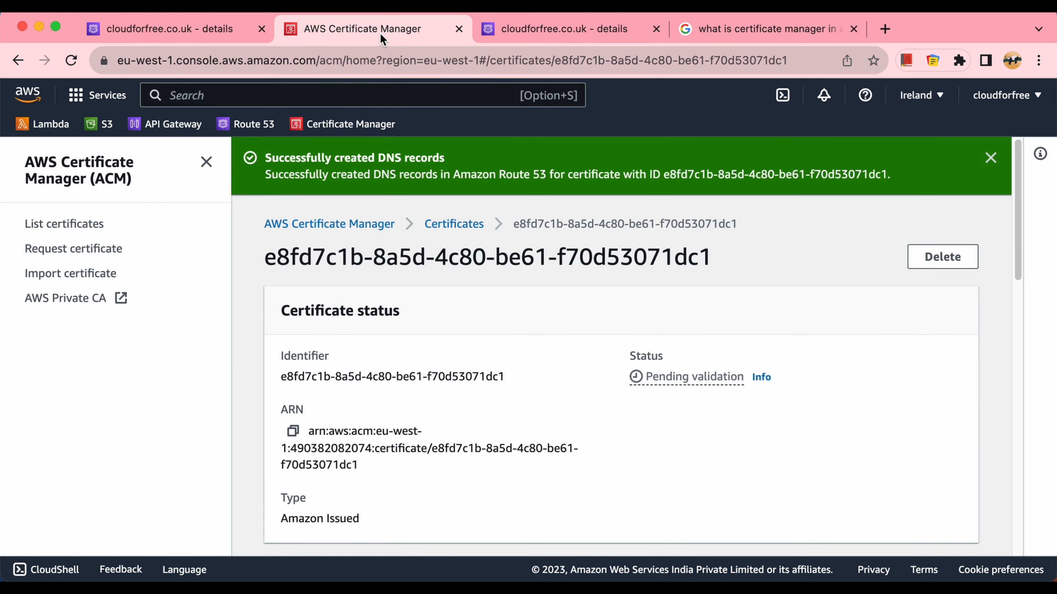
{"action": "left_click", "coordinate": [473, 227]}
{"action": "left_click", "coordinate": [528, 262]}
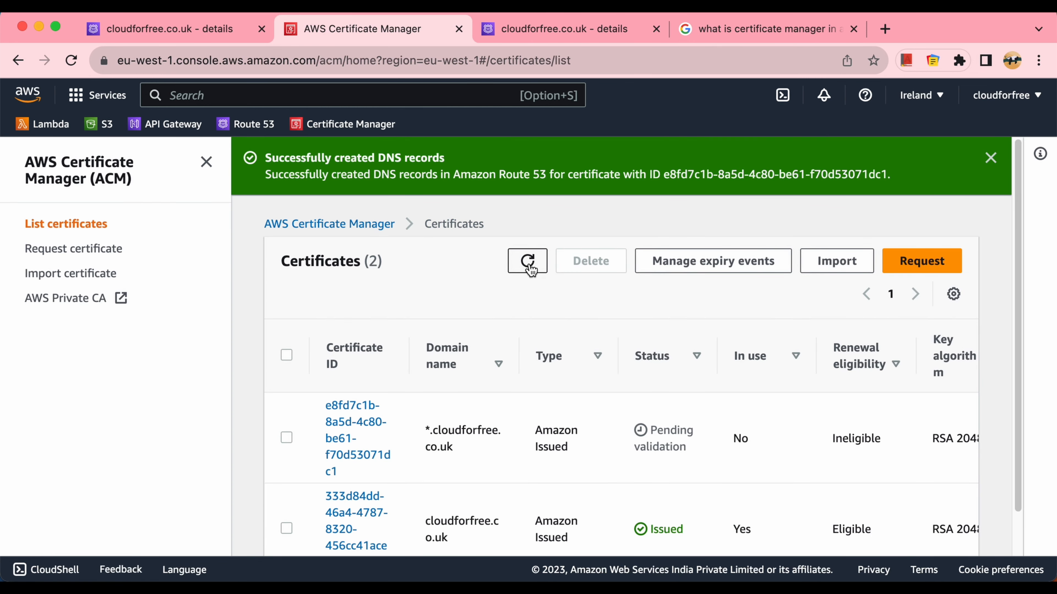
{"action": "left_click", "coordinate": [528, 267]}
{"action": "left_click", "coordinate": [527, 264]}
{"action": "left_click", "coordinate": [528, 262]}
{"action": "left_click", "coordinate": [528, 266]}
Step: Refresh the hosted zone records again and recheck the wildcard certificate's status in Certificate Manager
{"action": "left_click", "coordinate": [549, 39]}
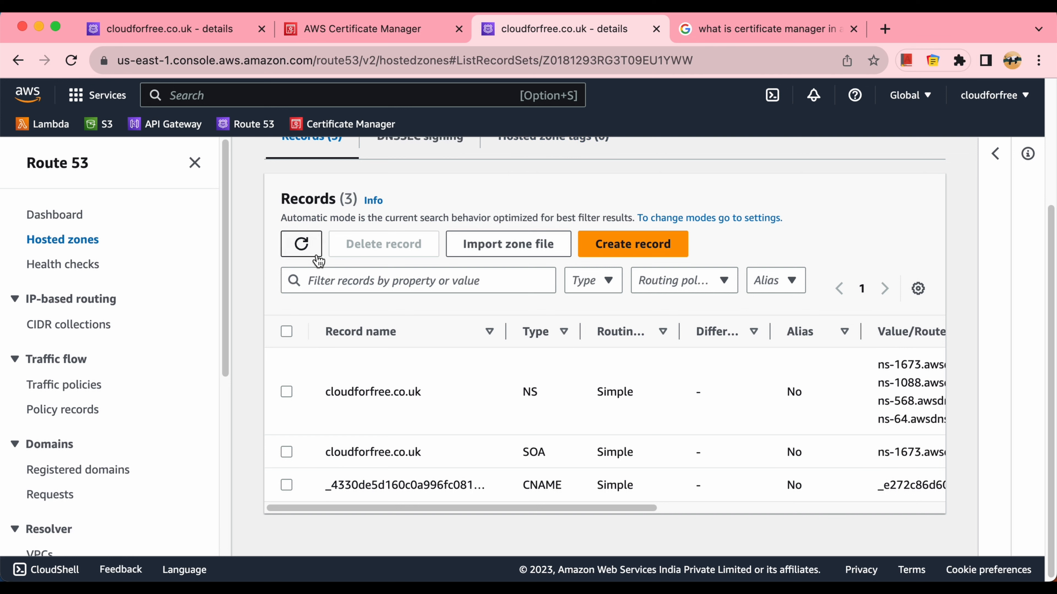
{"action": "left_click", "coordinate": [307, 255]}
{"action": "left_click", "coordinate": [307, 250]}
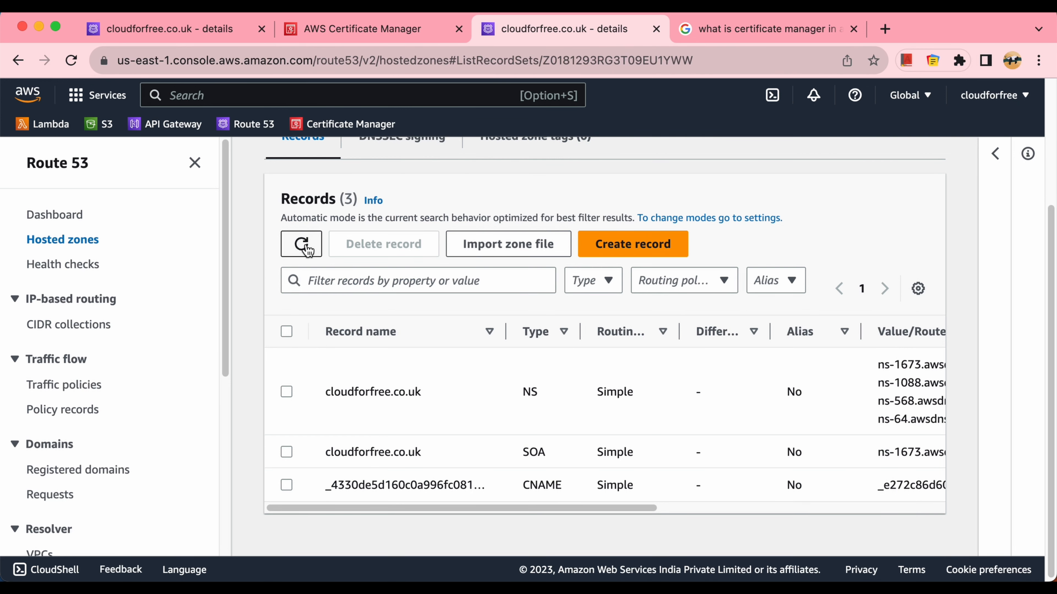
{"action": "left_click", "coordinate": [394, 32]}
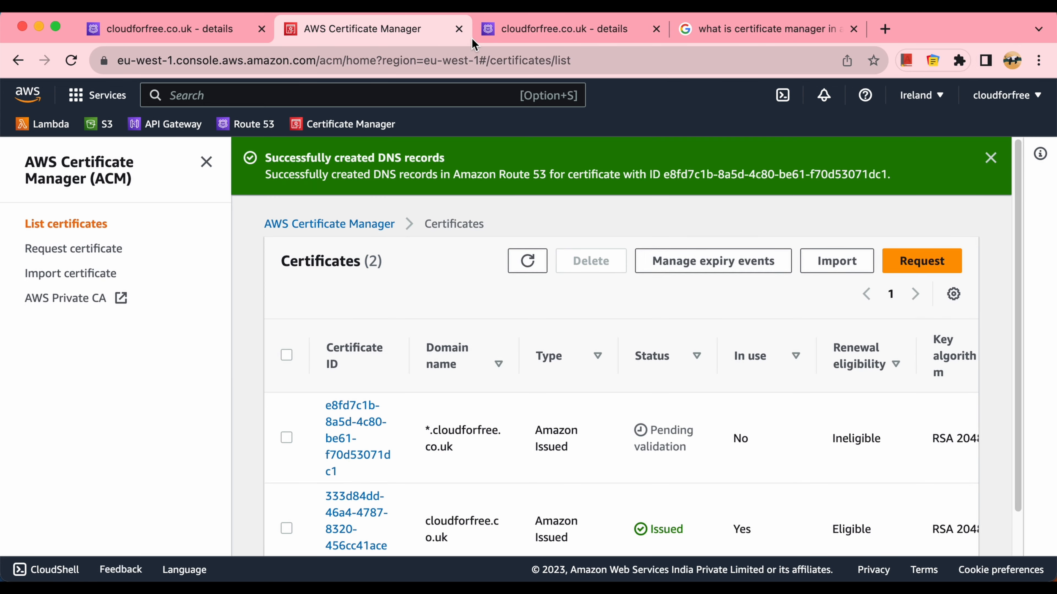
Step: Widen the Value/Route traffic to column of the hosted zone records and examine the four name servers in the NS record
{"action": "left_click", "coordinate": [507, 33]}
{"action": "left_click_drag", "start_coordinate": [637, 509], "coordinate": [818, 532]}
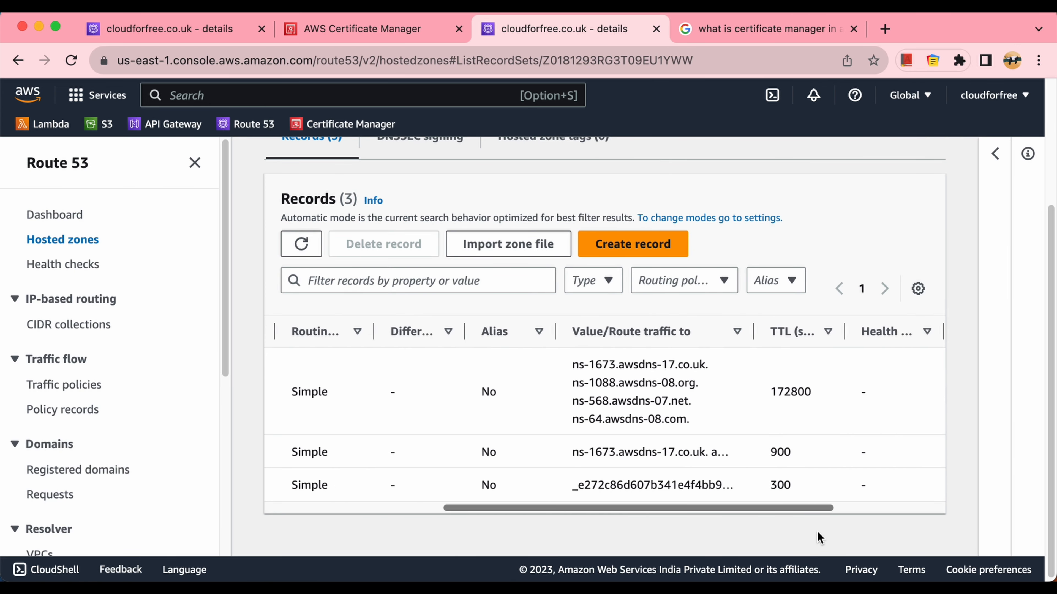
{"action": "left_click_drag", "start_coordinate": [724, 338], "coordinate": [852, 339]}
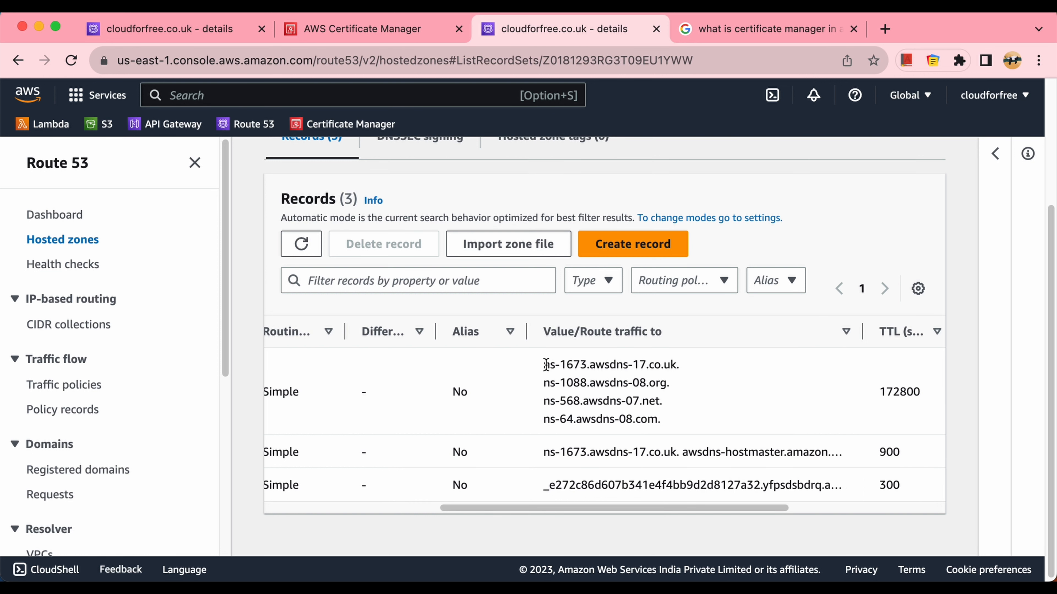
{"action": "left_click_drag", "start_coordinate": [545, 365], "coordinate": [666, 422]}
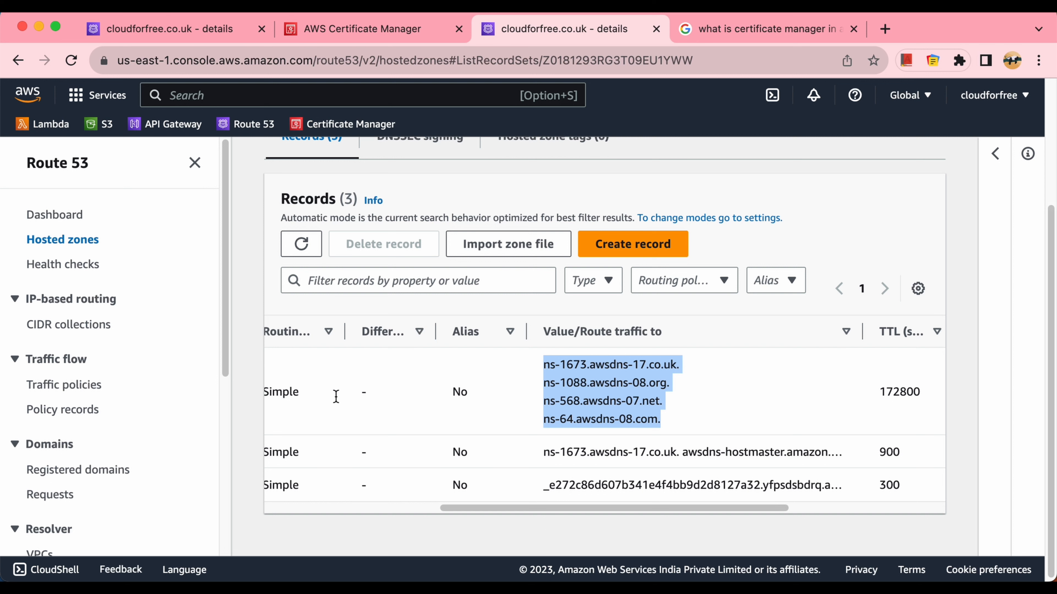
Step: Open the details of the registered domain cloudforfree.co.uk in Route 53
{"action": "left_click_drag", "start_coordinate": [224, 367], "coordinate": [224, 397]}
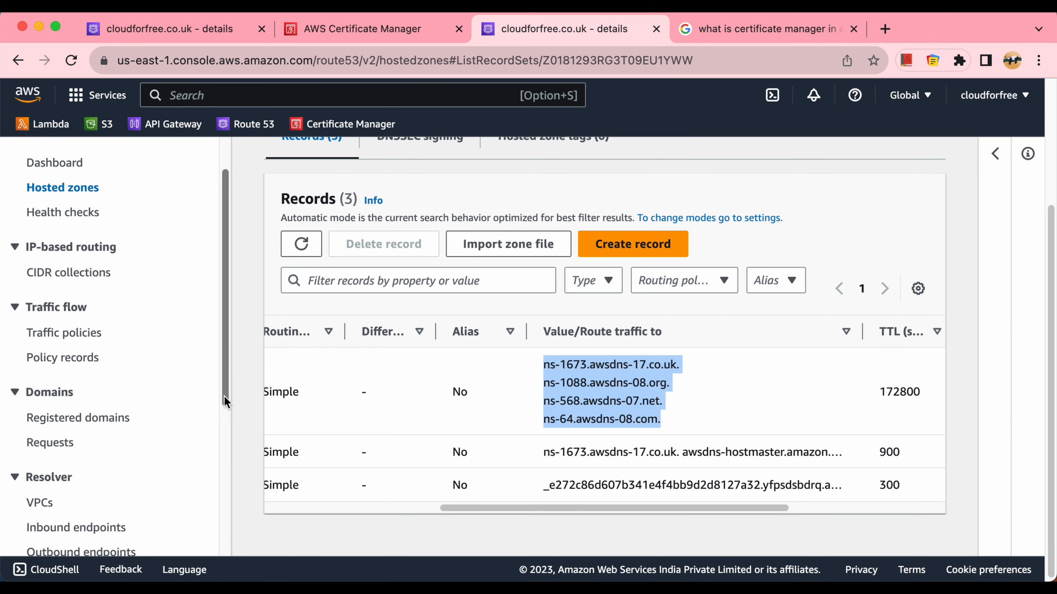
{"action": "left_click", "coordinate": [96, 422]}
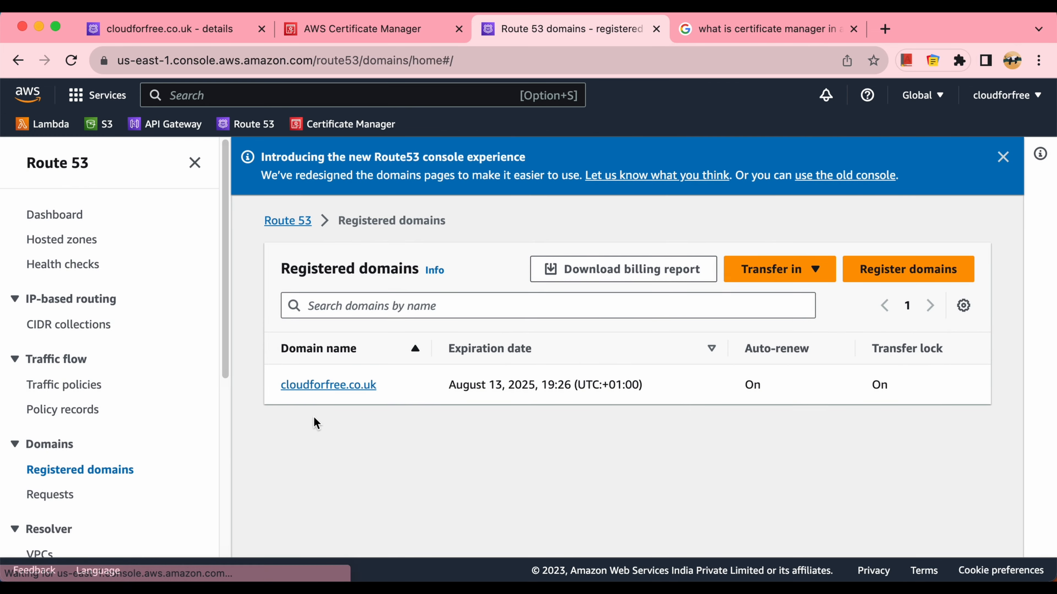
{"action": "left_click", "coordinate": [341, 388]}
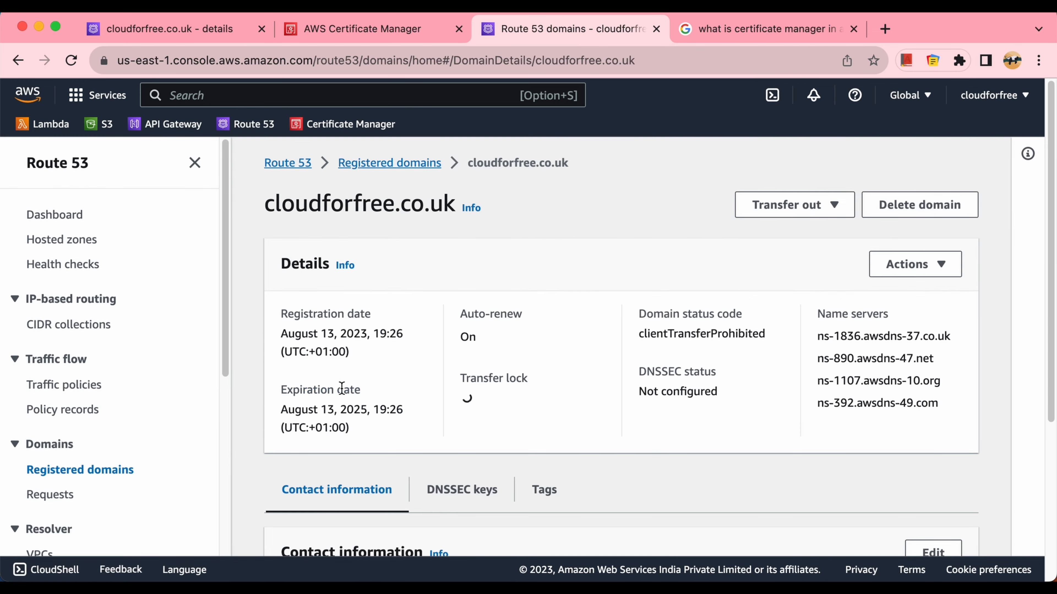
Step: Open the name server editor of the registered domain, examine its four name servers and close it without changes
{"action": "left_click", "coordinate": [913, 270]}
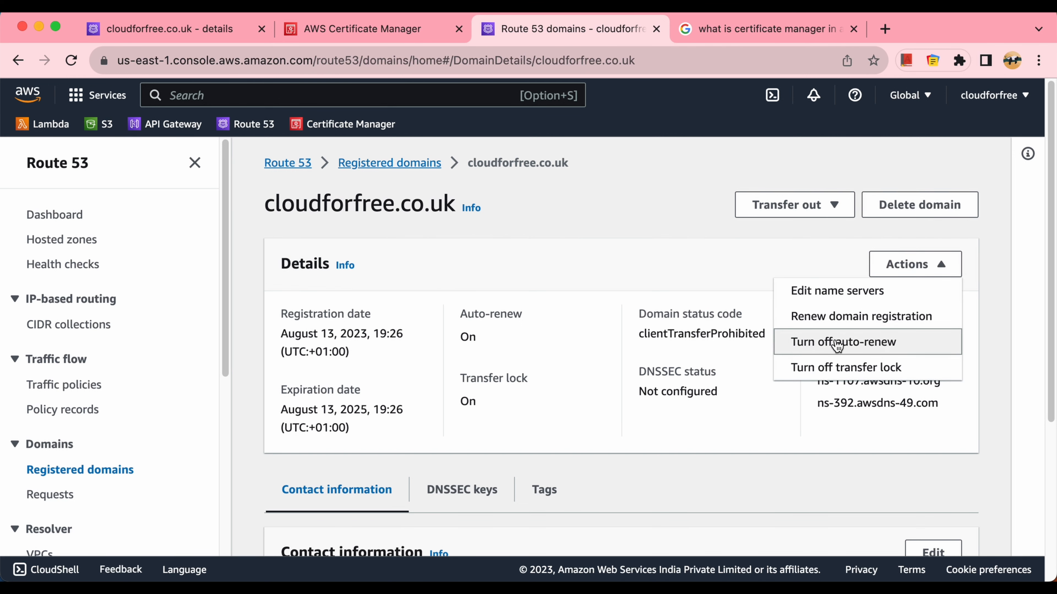
{"action": "left_click", "coordinate": [830, 293]}
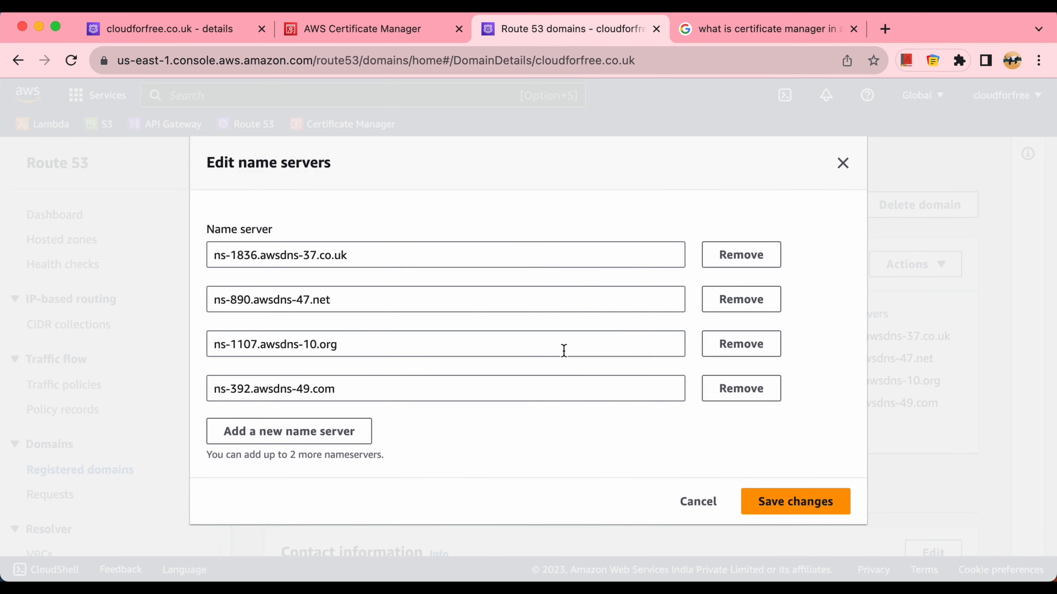
{"action": "left_click", "coordinate": [212, 262]}
{"action": "key", "text": "super+a"}
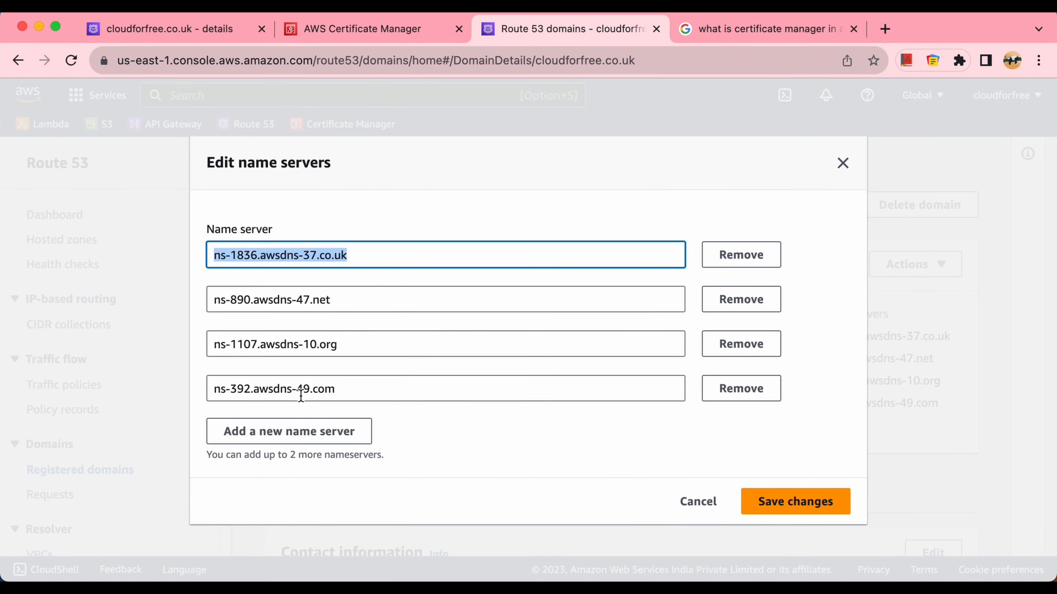
{"action": "left_click", "coordinate": [356, 392]}
{"action": "key", "text": "super+a"}
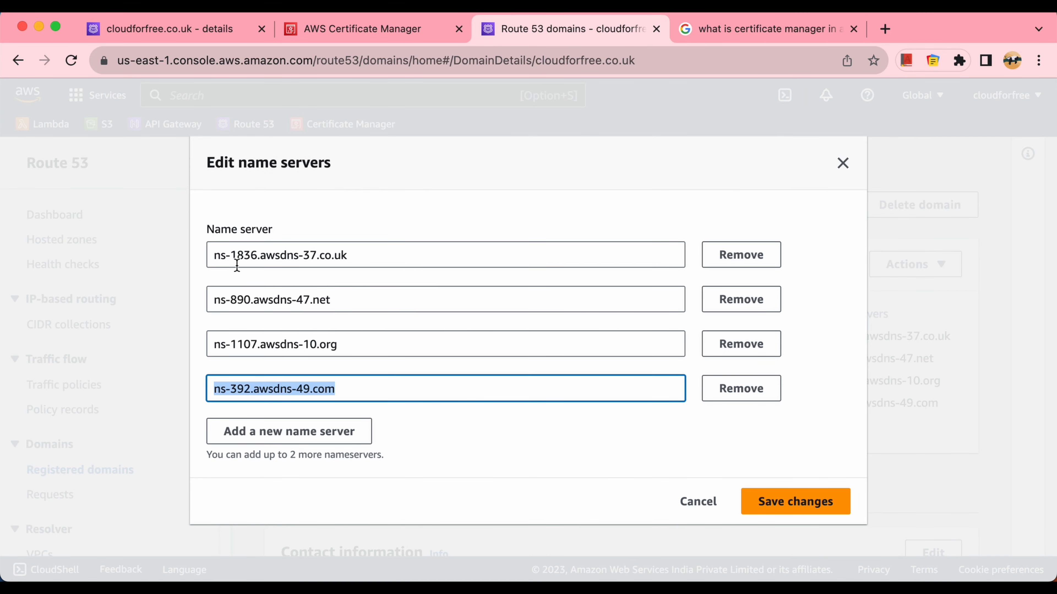
{"action": "left_click", "coordinate": [349, 288]}
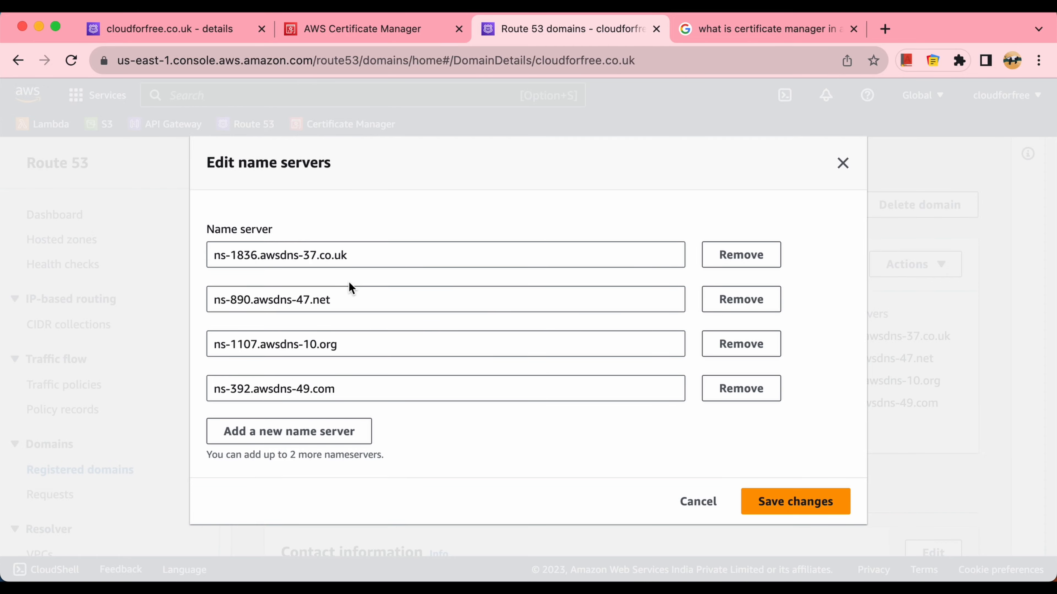
{"action": "left_click", "coordinate": [705, 504]}
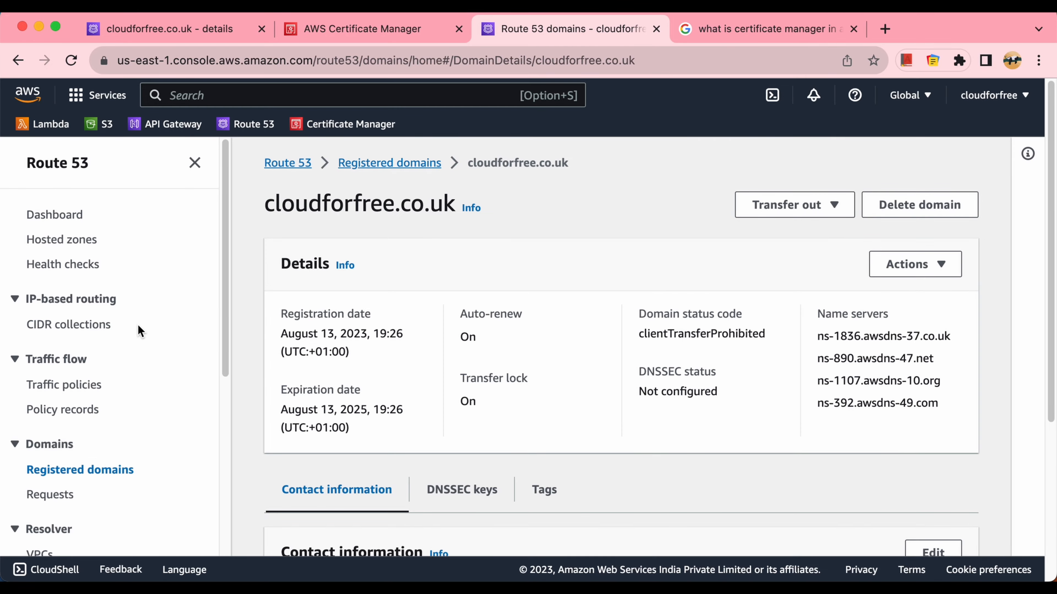
Step: Open the cloudforfree.co.uk hosted zone and select the four name servers in its NS record
{"action": "left_click", "coordinate": [75, 244]}
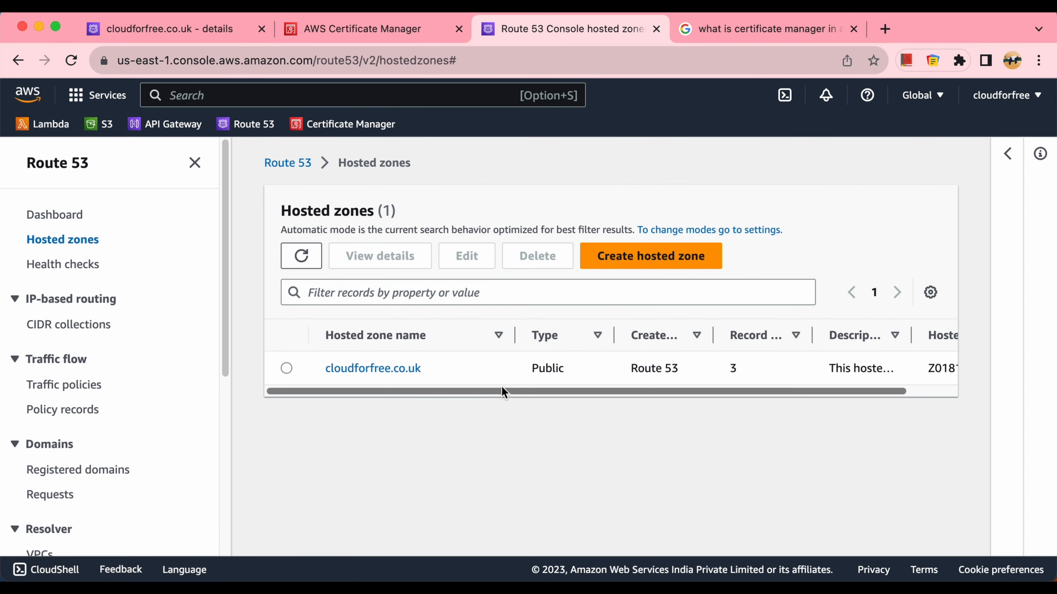
{"action": "left_click", "coordinate": [403, 369]}
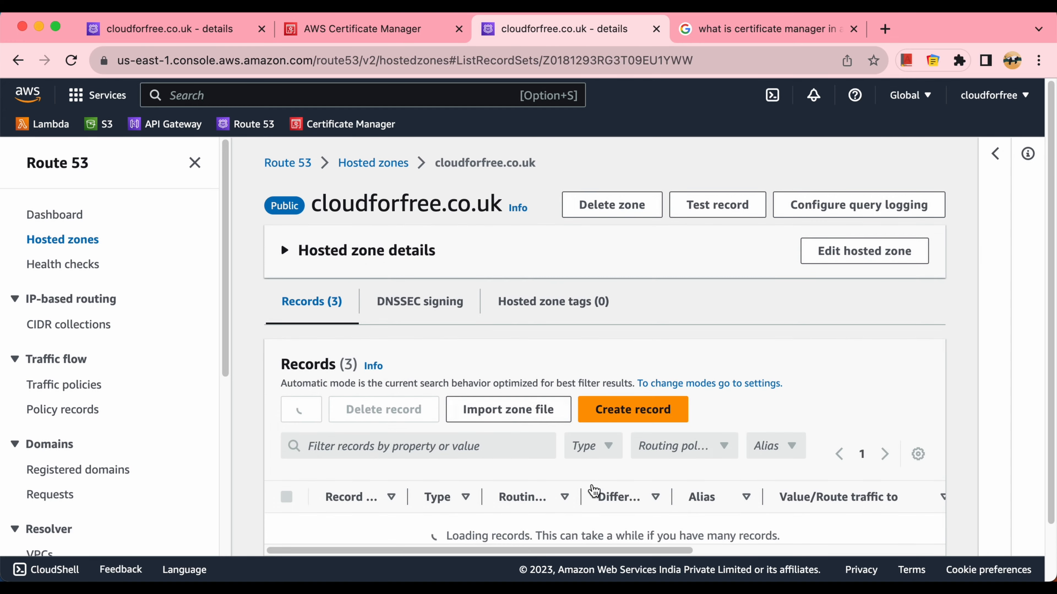
{"action": "scroll", "coordinate": [605, 498], "scroll_direction": "down", "scroll_amount": 3}
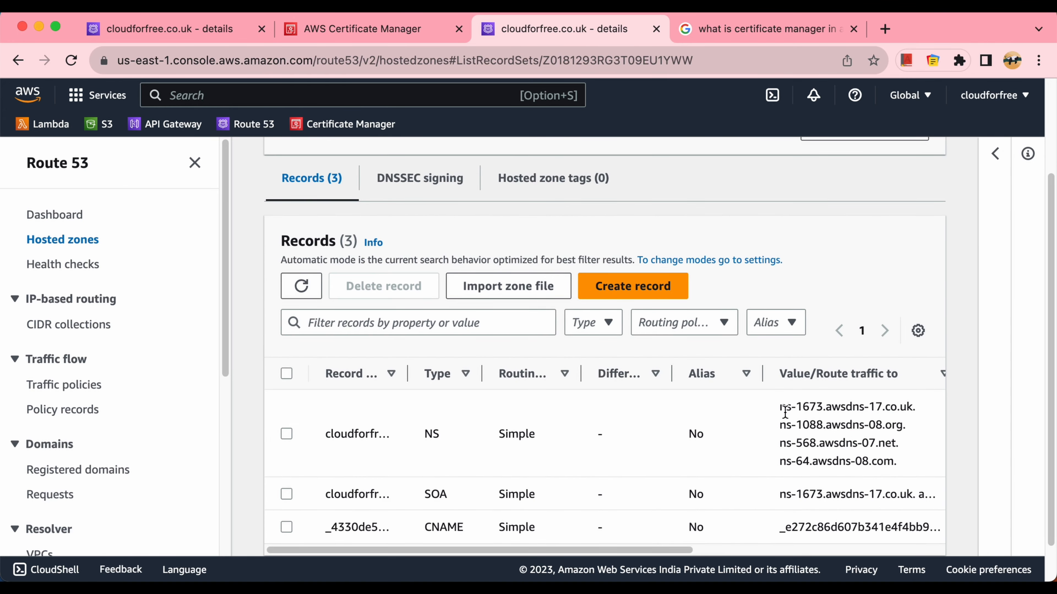
{"action": "left_click_drag", "start_coordinate": [784, 412], "coordinate": [896, 460]}
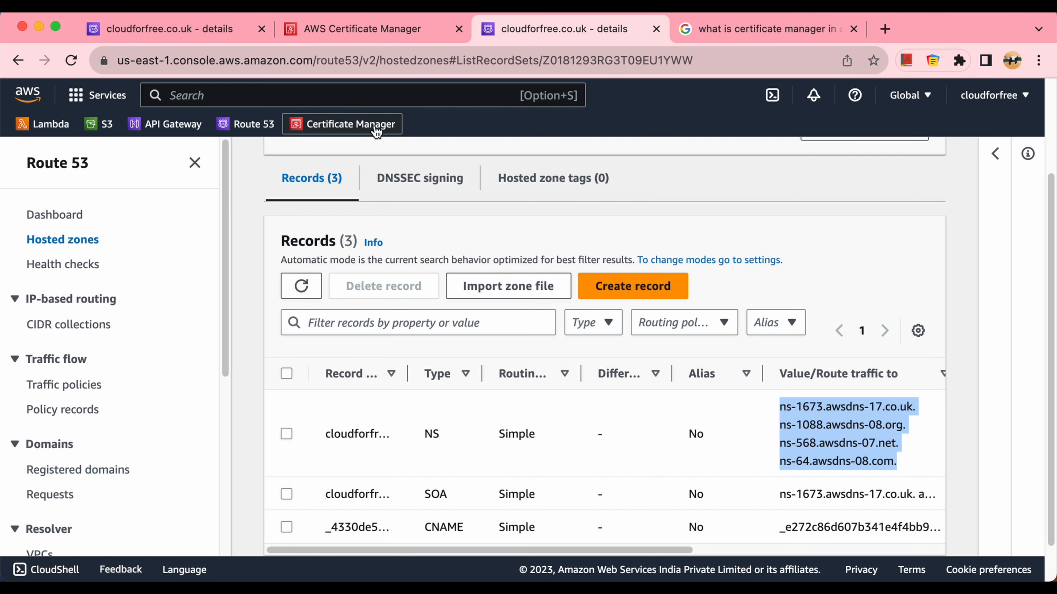
Step: Refresh the certificate list in Certificate Manager to recheck the wildcard certificate's status, and return to the hosted zone records
{"action": "left_click", "coordinate": [375, 38]}
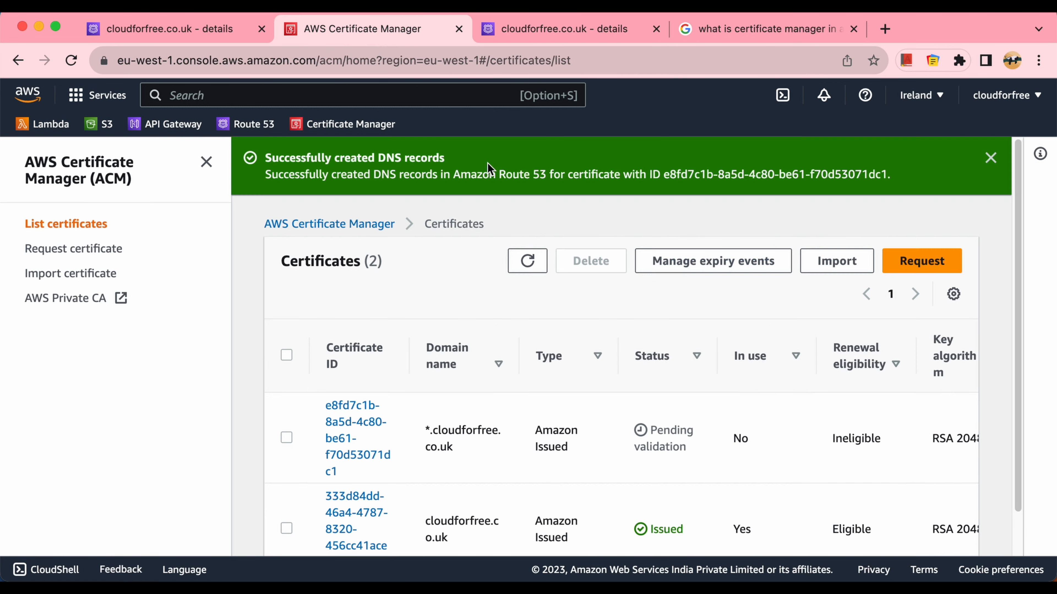
{"action": "left_click", "coordinate": [529, 266]}
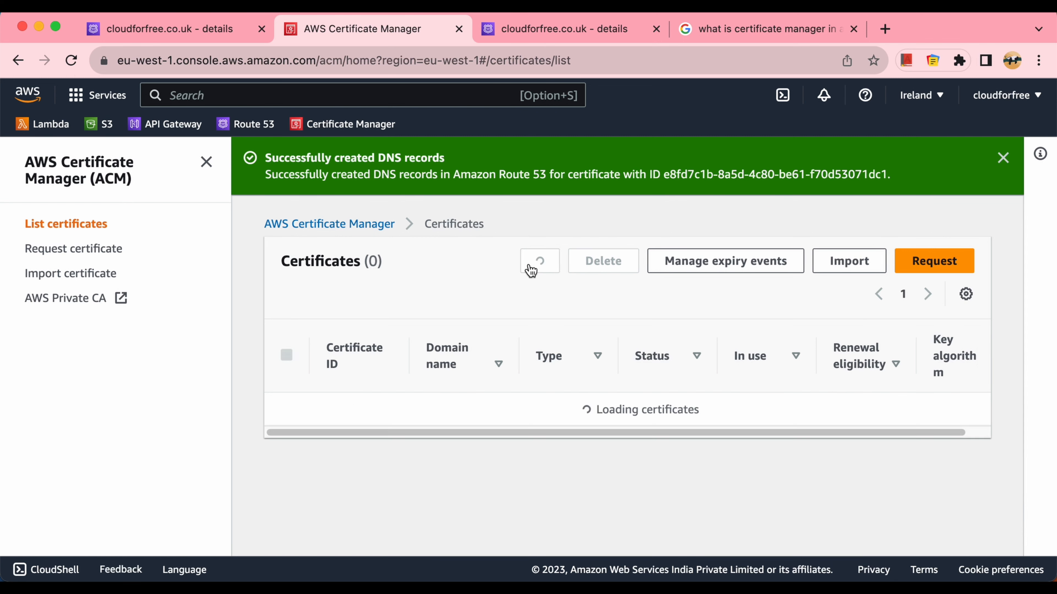
{"action": "left_click", "coordinate": [565, 29]}
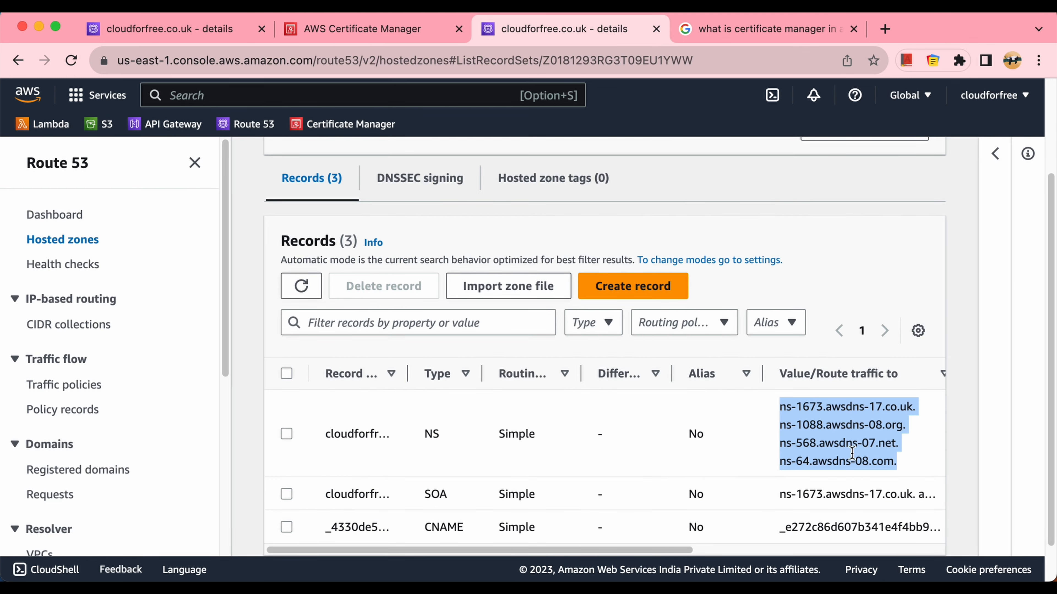
Step: Copy the NS record's four name servers into the cloudforfree.co.uk note in Notes, and cut ns-1673.awsdns-17.co.uk. from that list
{"action": "right_click", "coordinate": [831, 445]}
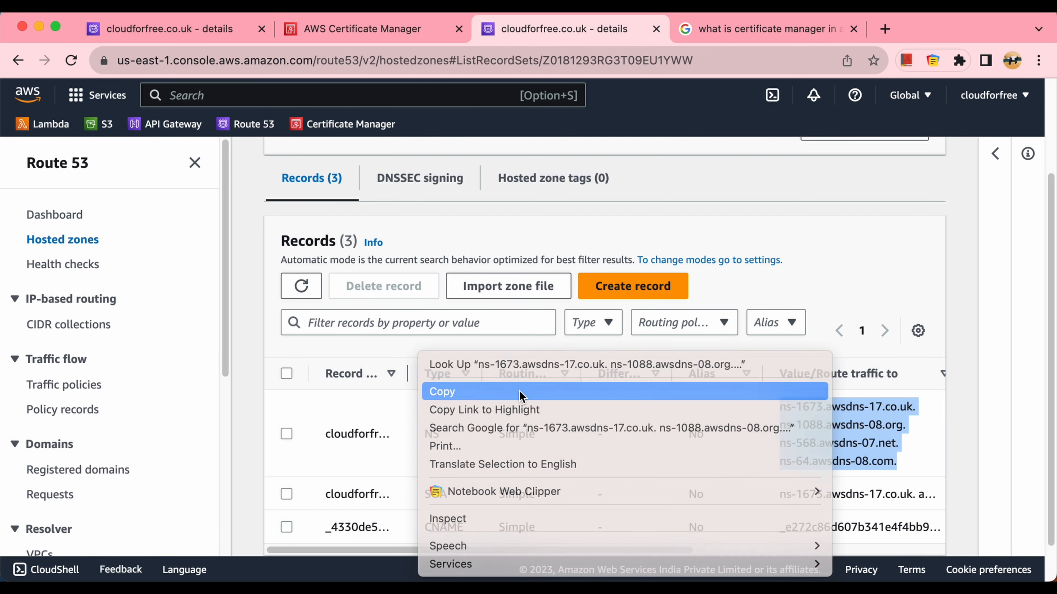
{"action": "left_click", "coordinate": [520, 393]}
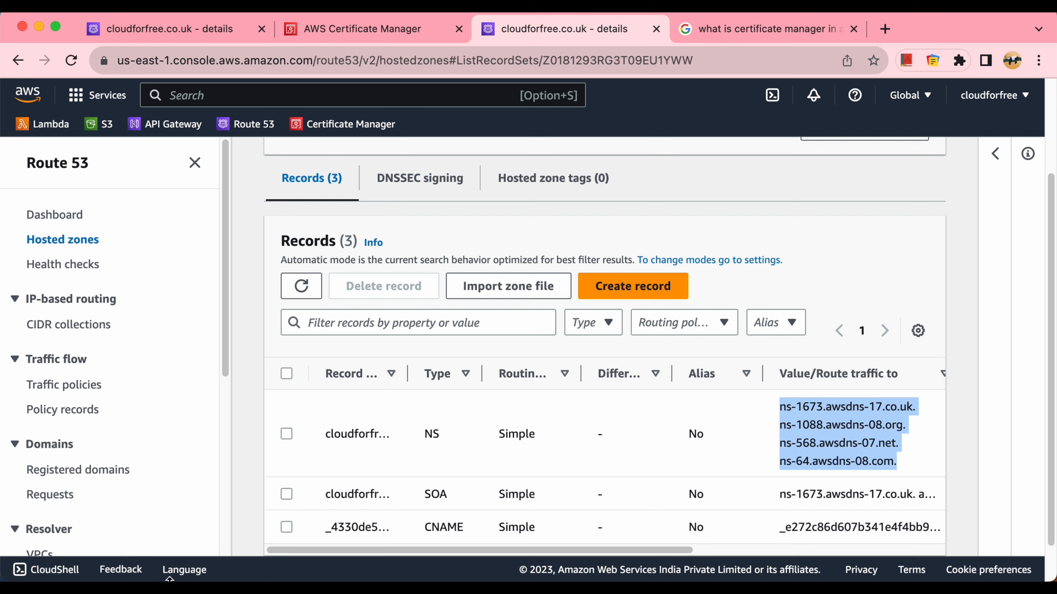
{"action": "mouse_move", "coordinate": [5, 525]}
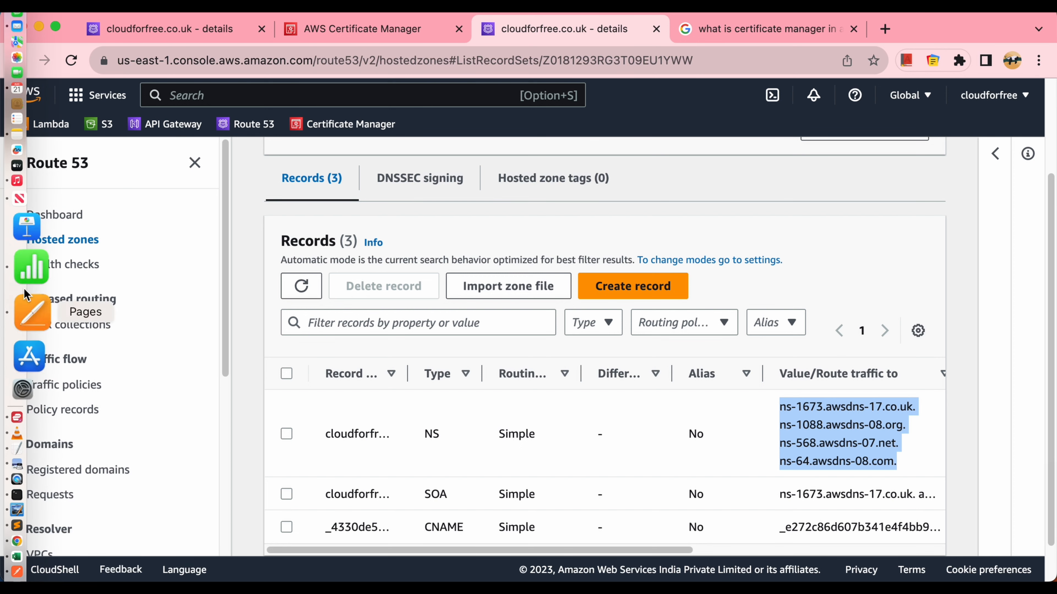
{"action": "left_click", "coordinate": [26, 196]}
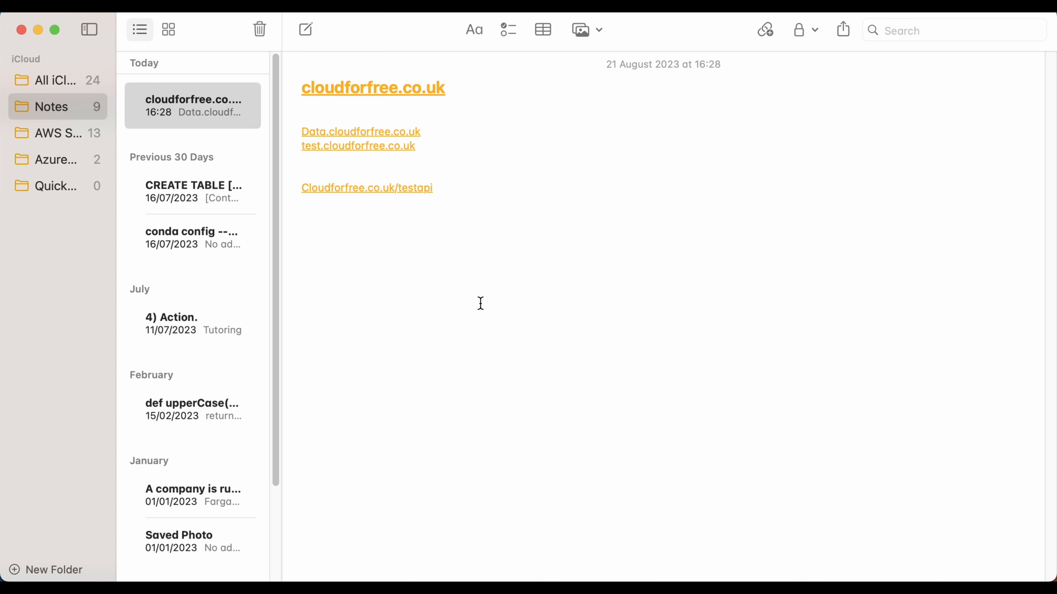
{"action": "key", "text": "super+v"}
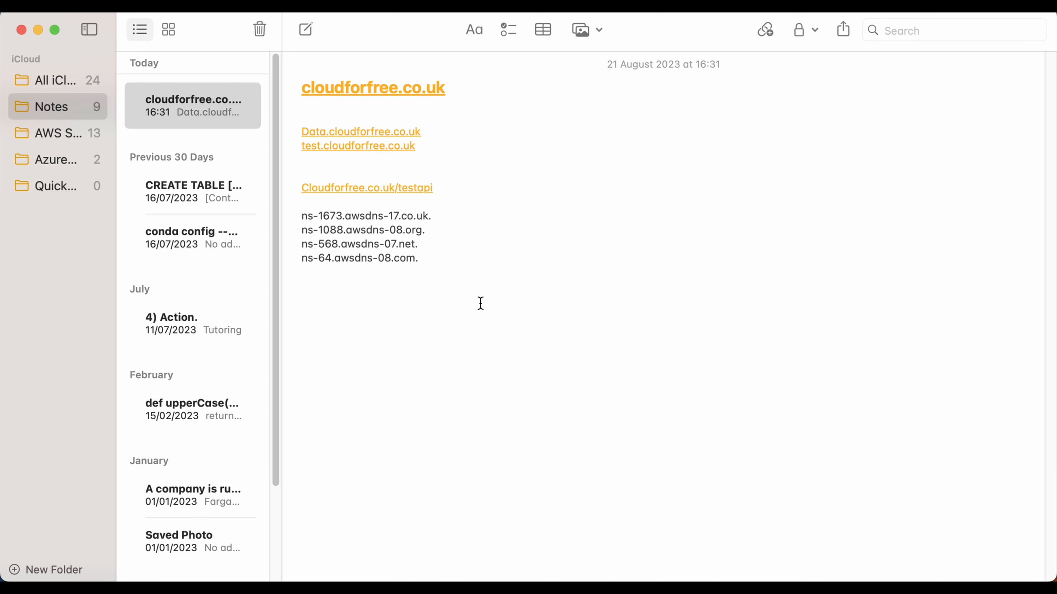
{"action": "left_click_drag", "start_coordinate": [435, 220], "coordinate": [287, 215]}
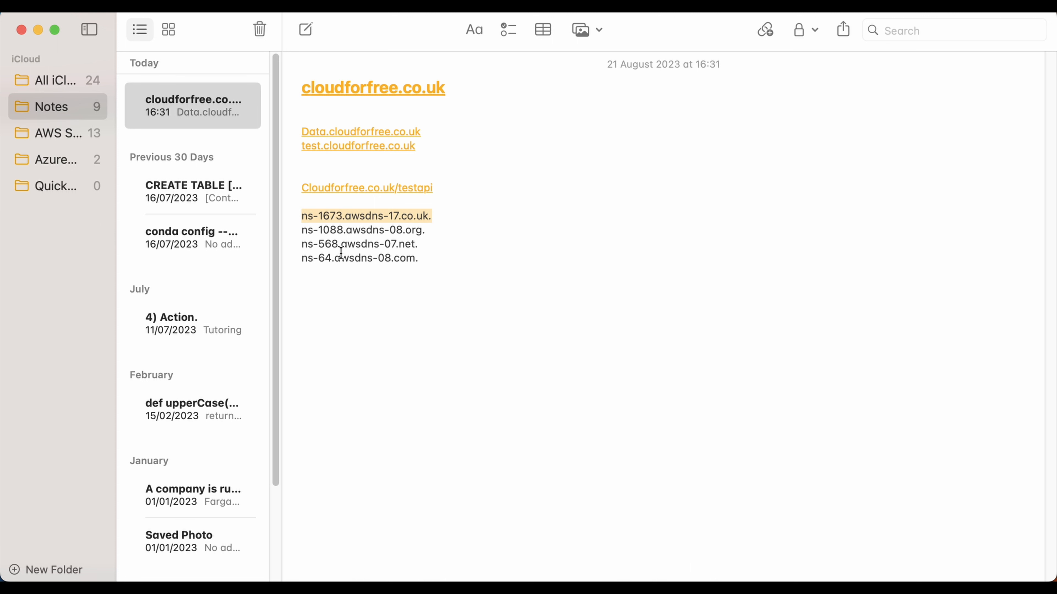
{"action": "key", "text": "super+x"}
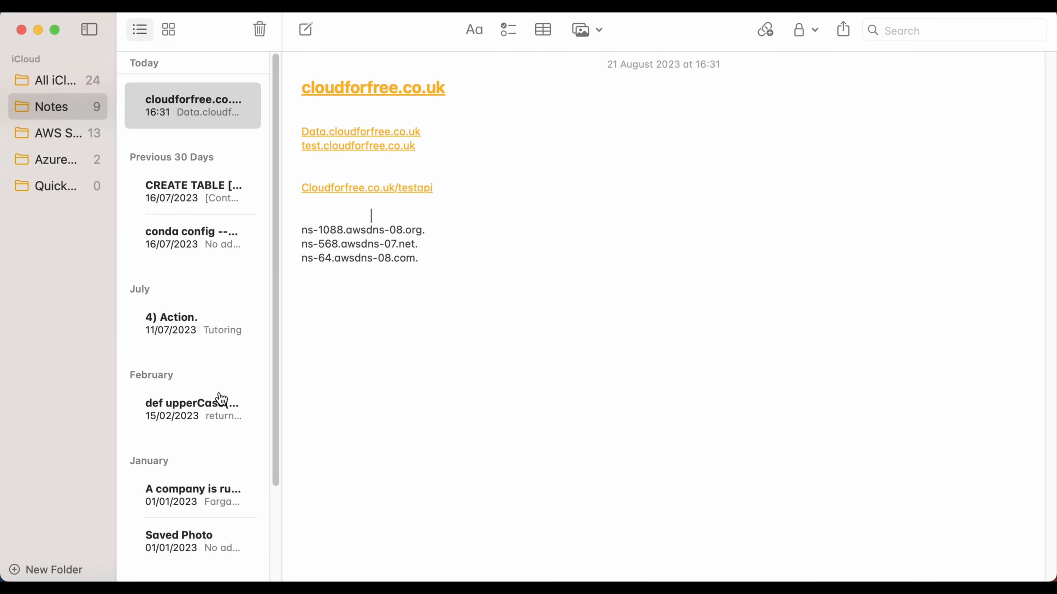
Step: Switch back to Chrome and open the name server editor of the registered domain cloudforfree.co.uk
{"action": "key", "text": "super+Tab"}
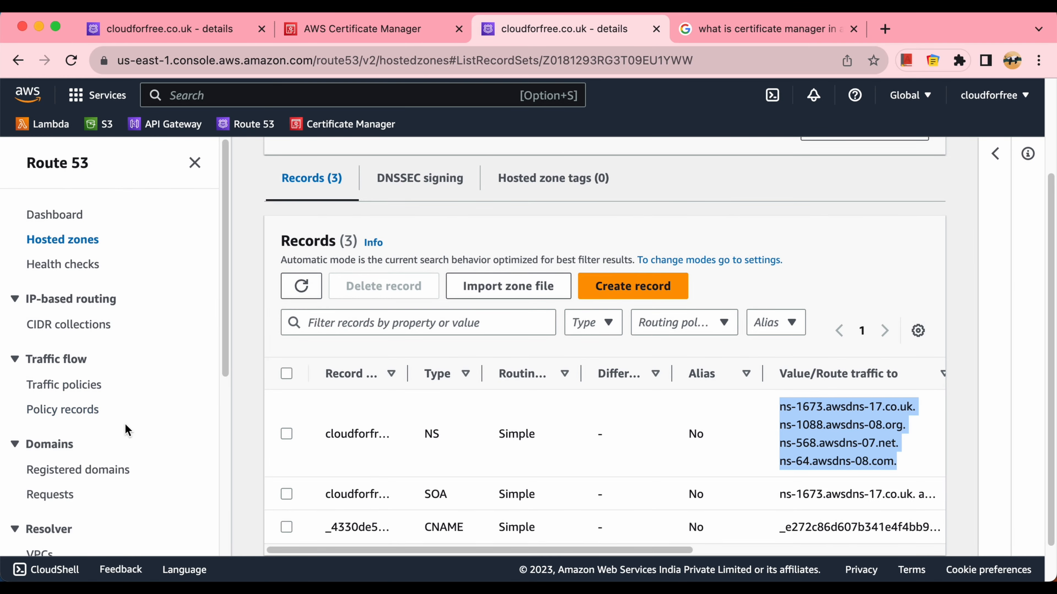
{"action": "scroll", "coordinate": [125, 425], "scroll_direction": "down", "scroll_amount": 7}
{"action": "scroll", "coordinate": [83, 229], "scroll_direction": "up", "scroll_amount": 1}
{"action": "left_click", "coordinate": [99, 199]}
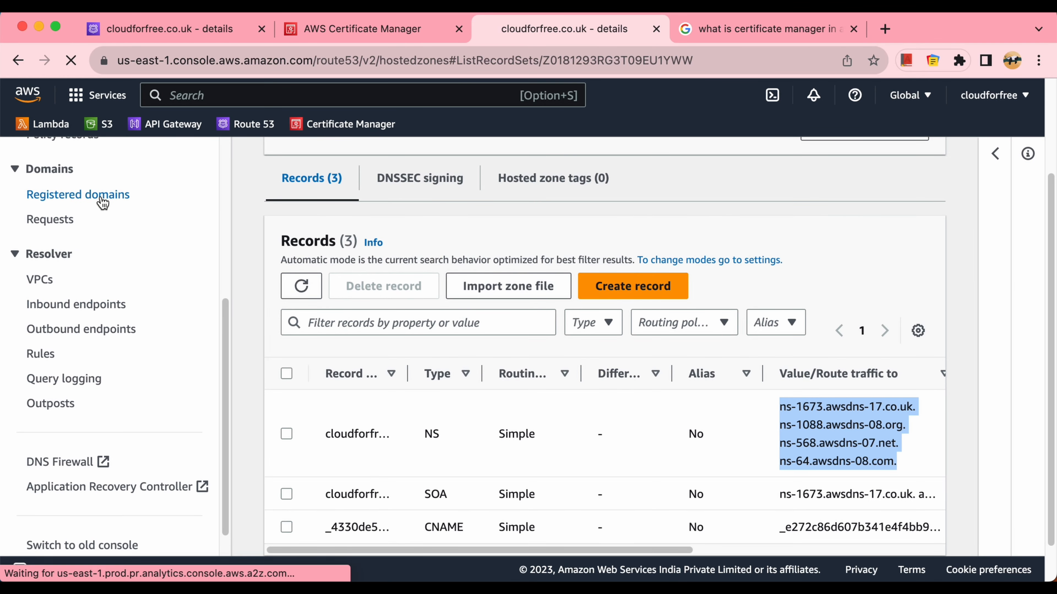
{"action": "left_click", "coordinate": [342, 388]}
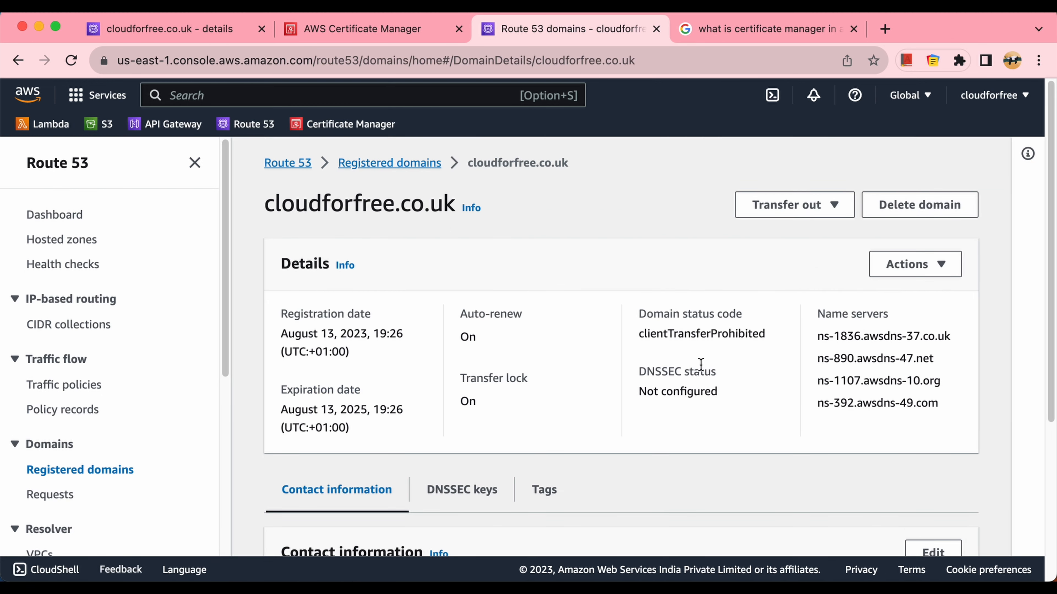
{"action": "left_click", "coordinate": [932, 270]}
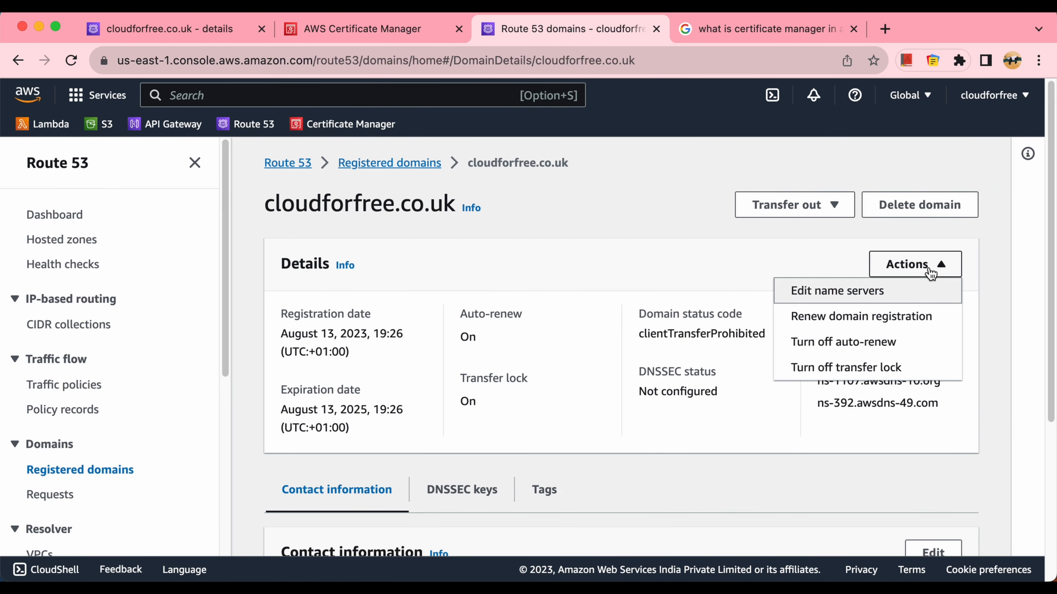
{"action": "left_click", "coordinate": [832, 291]}
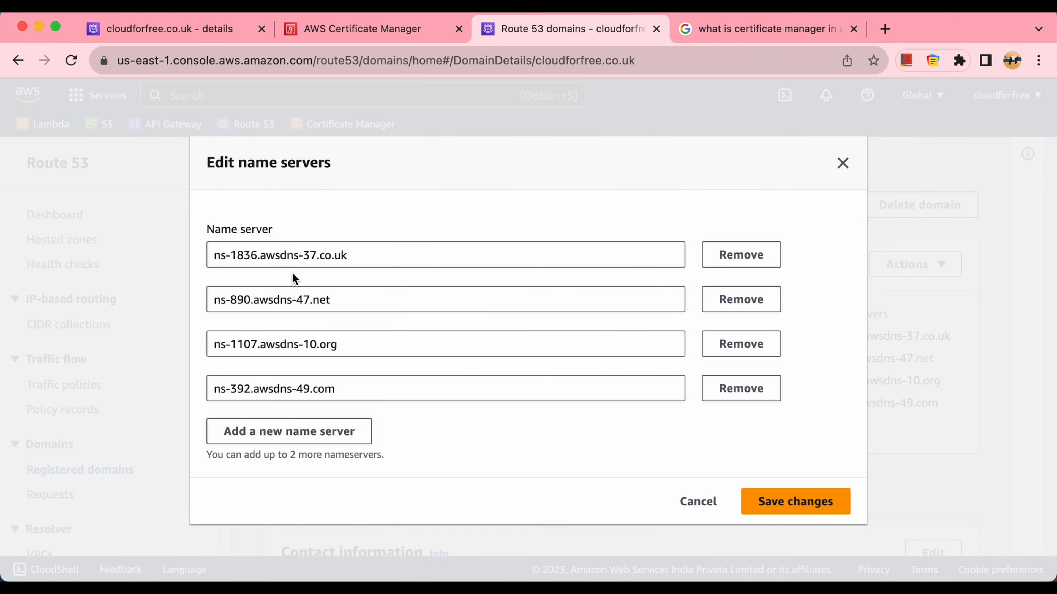
Step: Add ns-1673.awsdns-17.co.uk. as a fifth name server of the domain, and add a blank sixth name server entry
{"action": "left_click_drag", "start_coordinate": [368, 260], "coordinate": [199, 264]}
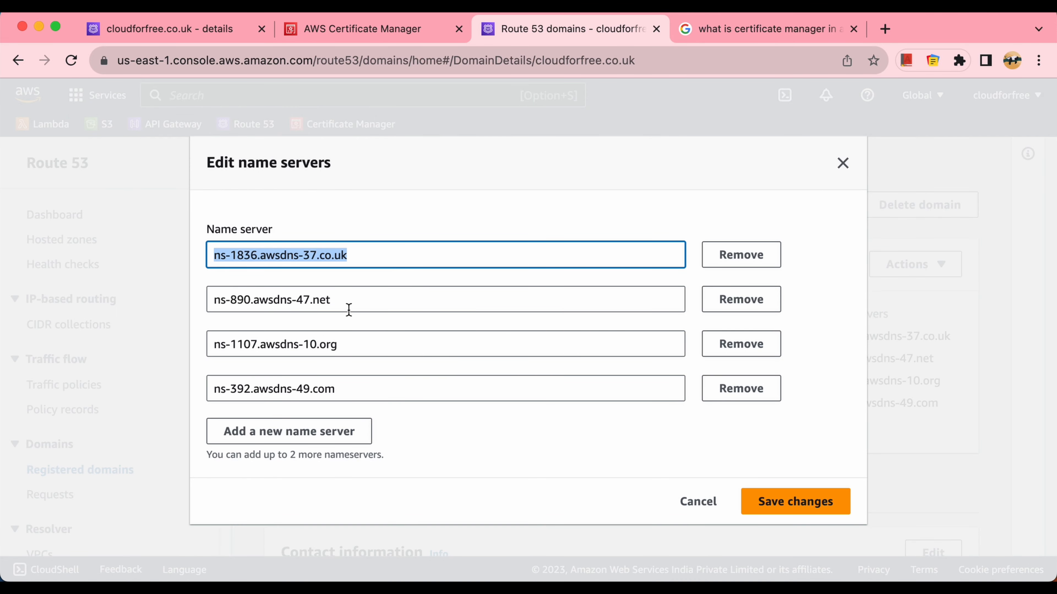
{"action": "left_click", "coordinate": [324, 433]}
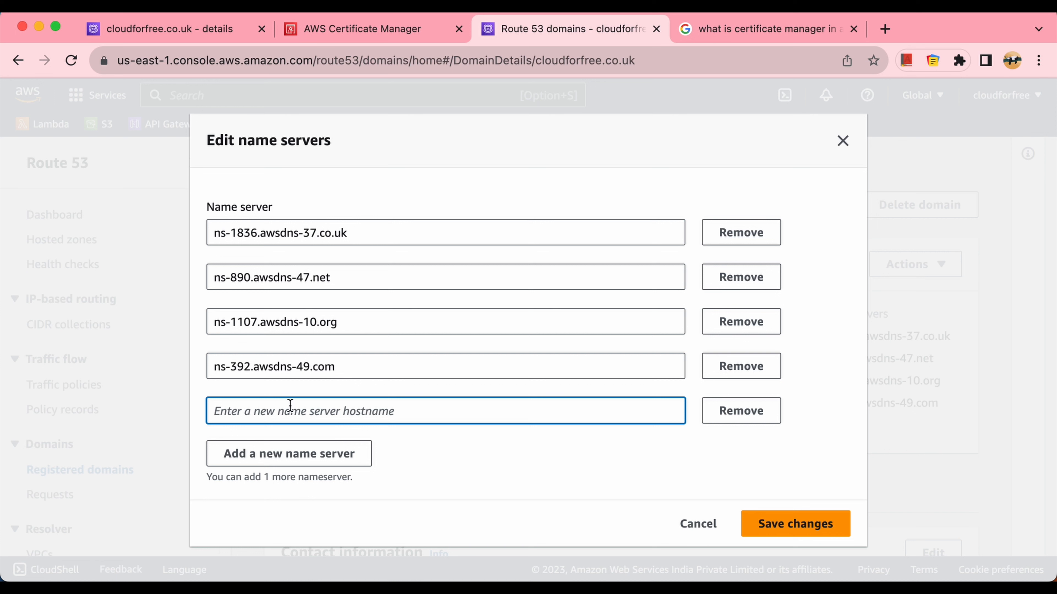
{"action": "key", "text": "super+v"}
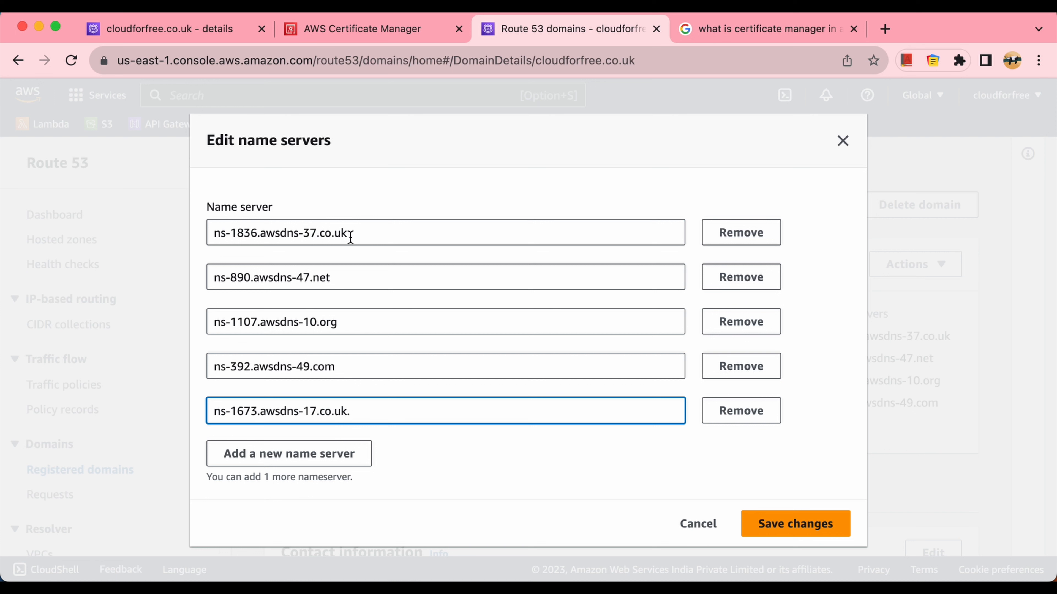
{"action": "left_click_drag", "start_coordinate": [349, 233], "coordinate": [216, 237]}
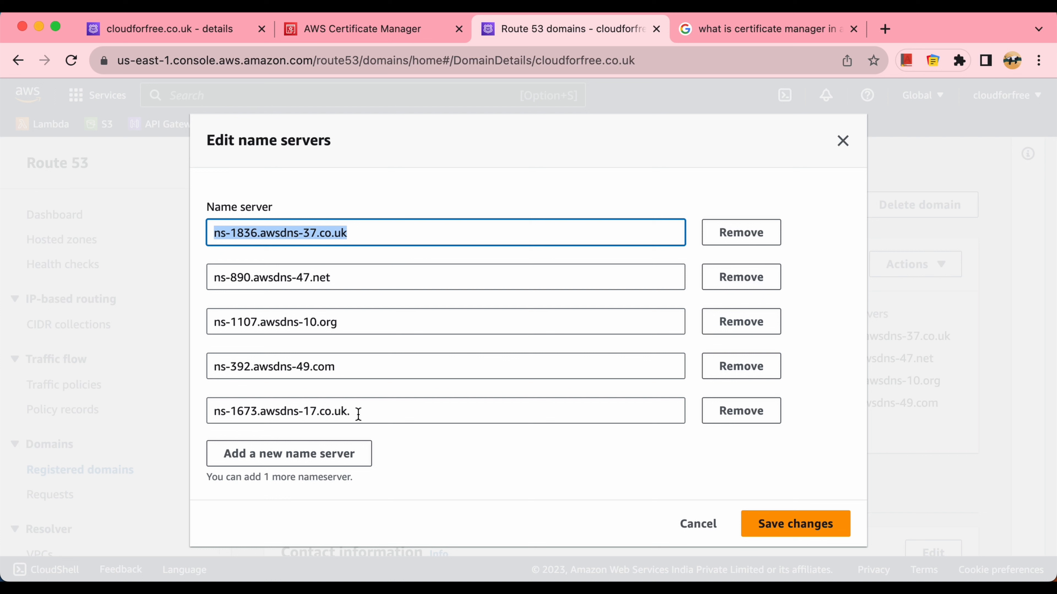
{"action": "left_click_drag", "start_coordinate": [358, 414], "coordinate": [204, 417]}
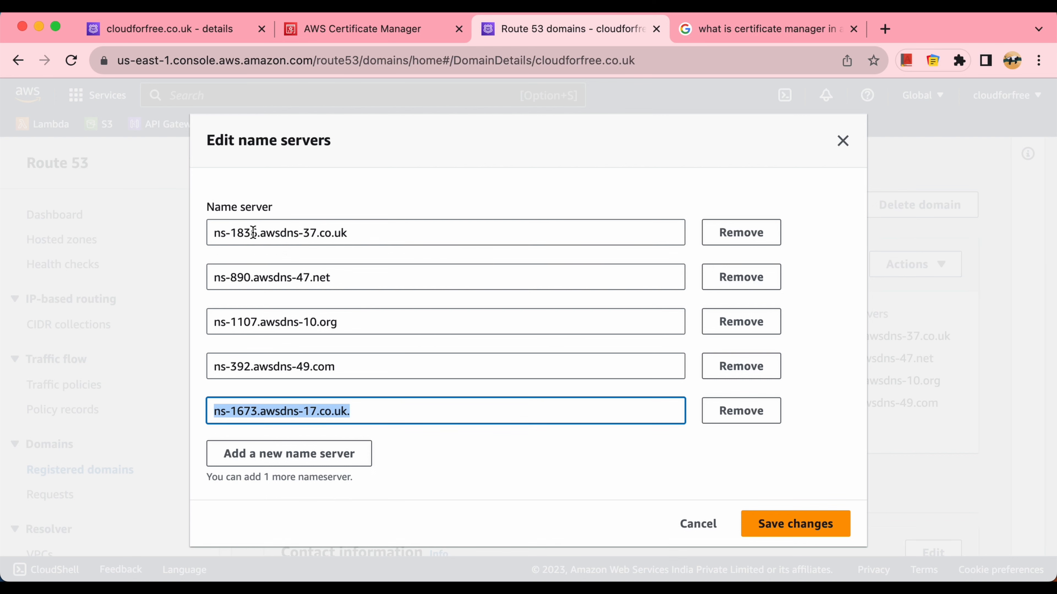
{"action": "left_click", "coordinate": [269, 453]}
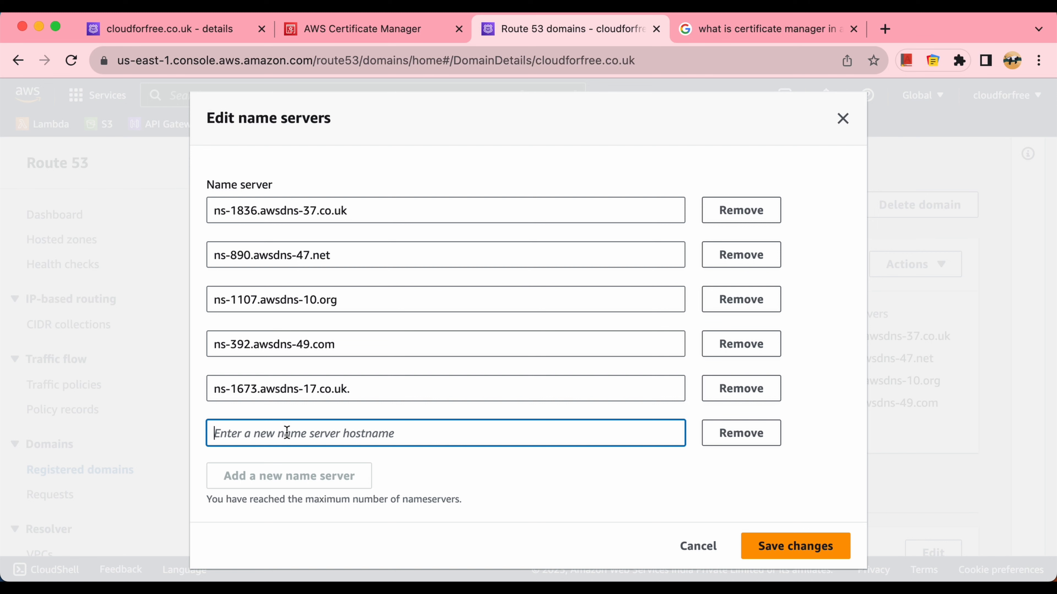
Step: Switch to Notes, restore ns-1673.awsdns-17.co.uk. to the name server list, and copy ns-1088.awsdns-08.org. from it
{"action": "key", "text": "super+Tab"}
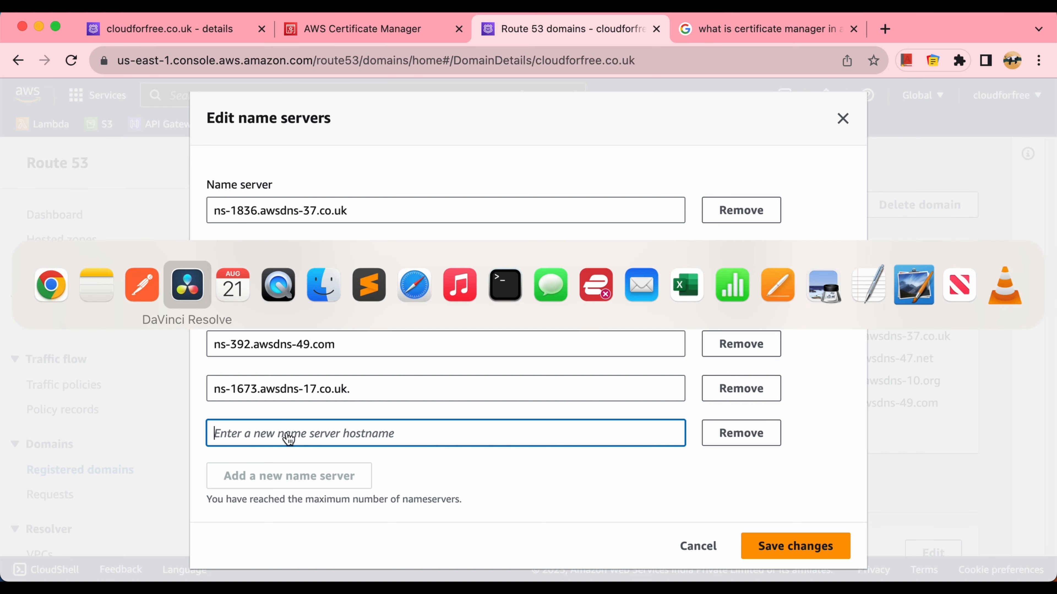
{"action": "key", "text": "super+Tab"}
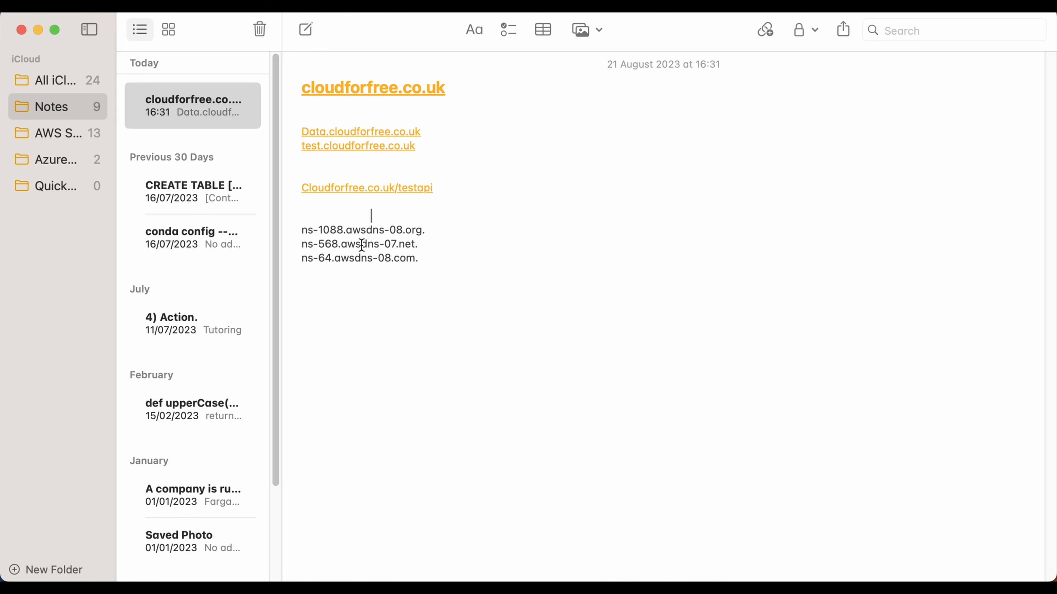
{"action": "key", "text": "super+v"}
{"action": "triple_click", "coordinate": [362, 232]}
{"action": "left_click", "coordinate": [428, 231]}
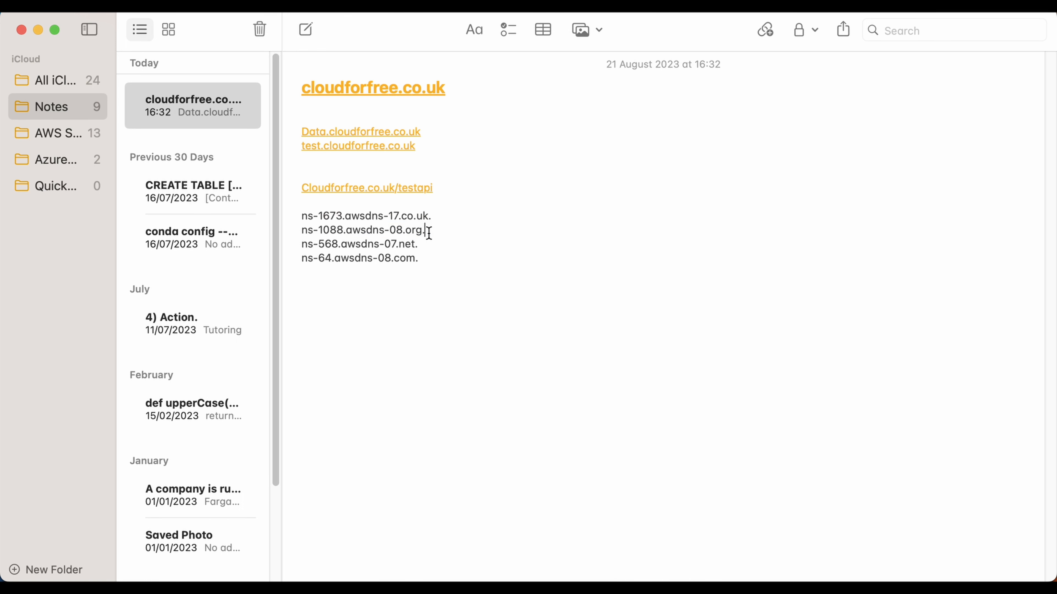
{"action": "left_click_drag", "start_coordinate": [428, 233], "coordinate": [305, 234]}
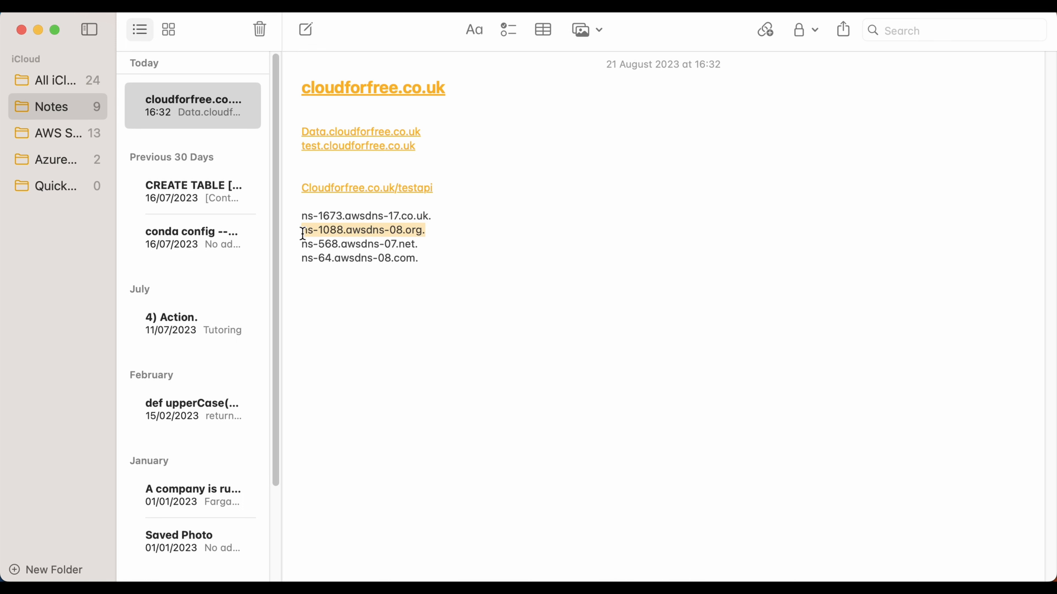
Step: Switch back to Chrome, remove the trailing dot from ns-1673.awsdns-17.co.uk, and enter ns-1088.awsdns-08.org without a trailing dot as the sixth name server
{"action": "key", "text": "super+Tab"}
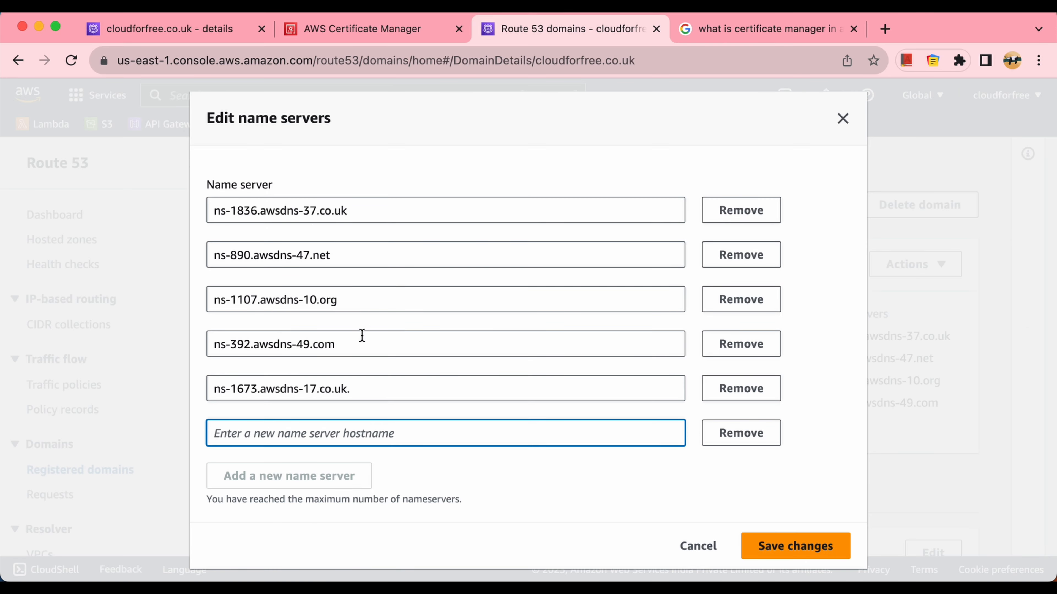
{"action": "left_click", "coordinate": [368, 389]}
{"action": "left_click", "coordinate": [385, 425]}
{"action": "key", "text": "super+v"}
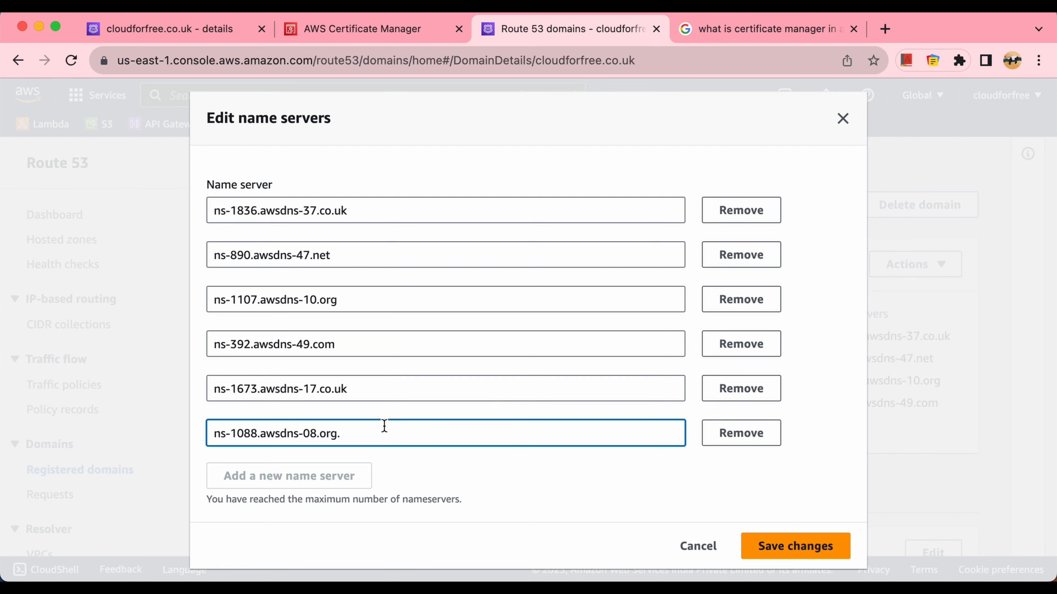
{"action": "left_click", "coordinate": [294, 479]}
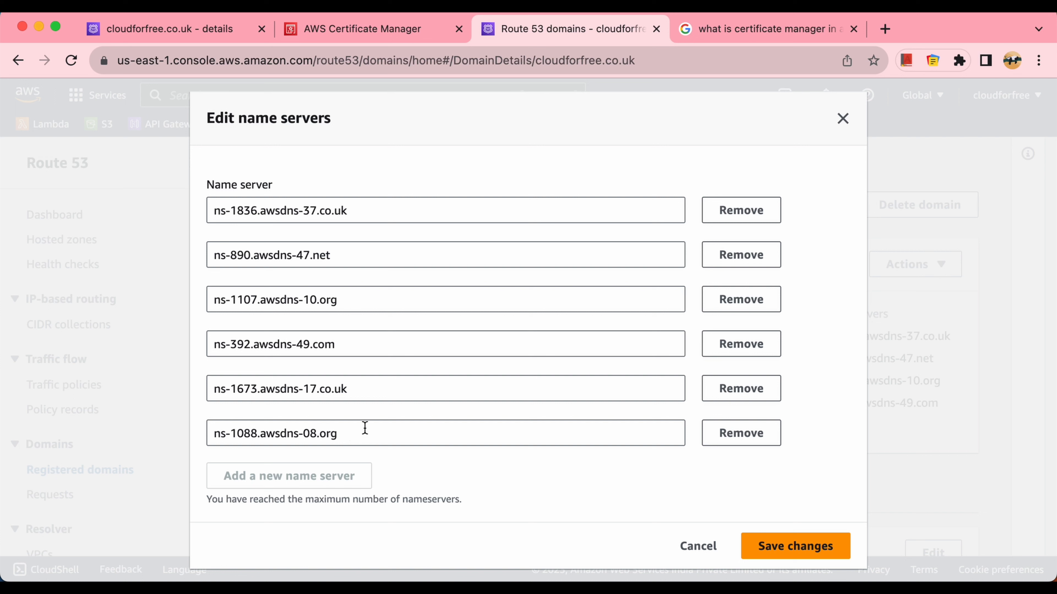
{"action": "left_click_drag", "start_coordinate": [232, 499], "coordinate": [487, 496]}
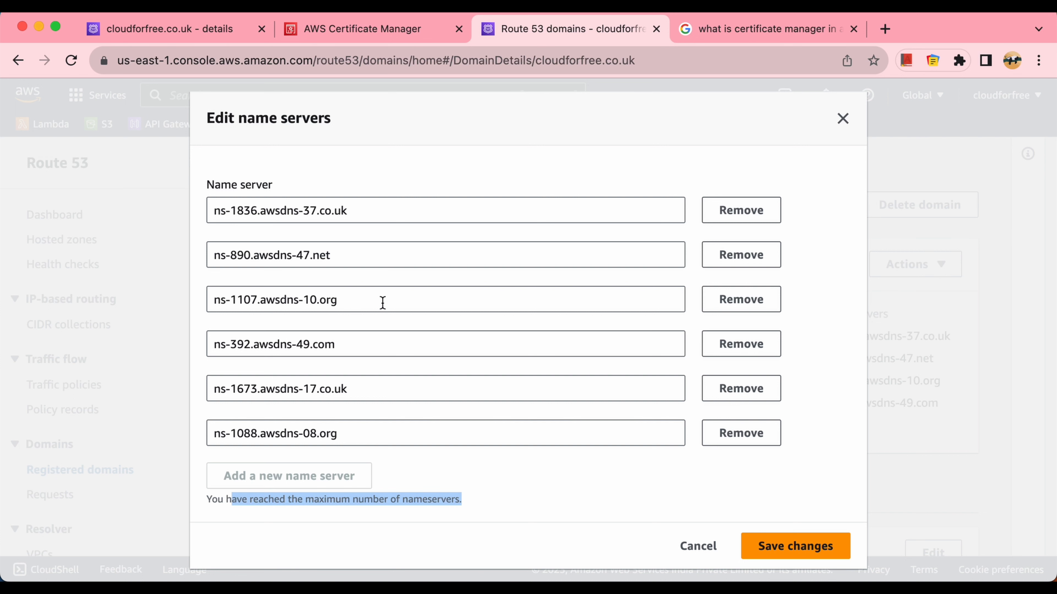
{"action": "left_click", "coordinate": [366, 390]}
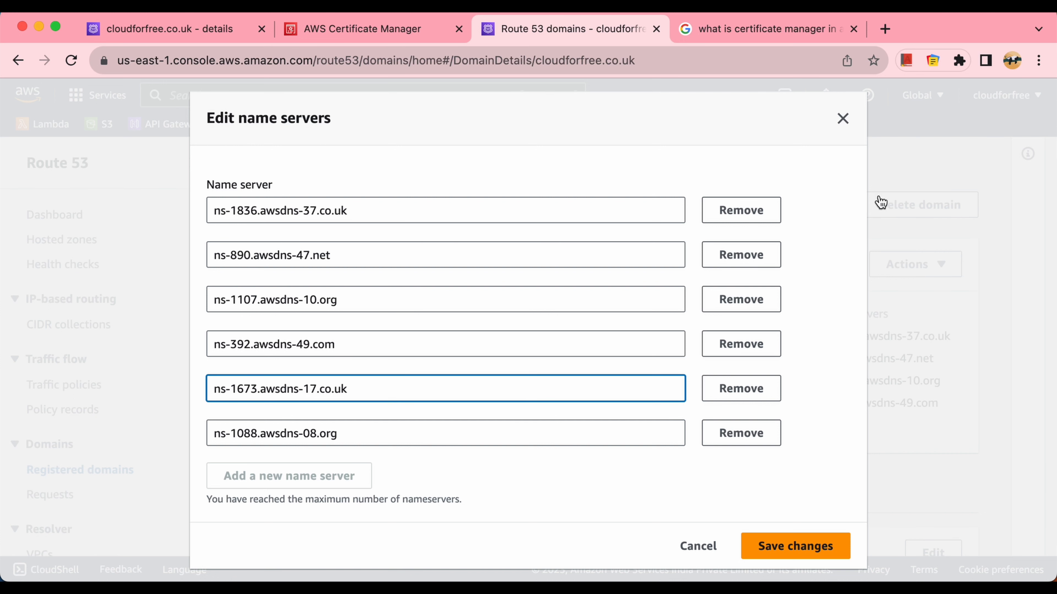
Step: Remove the domain's four old name servers, ns-1836.awsdns-37.co.uk, ns-890.awsdns-47.net, ns-1107.awsdns-10.org and ns-392.awsdns-49.com
{"action": "left_click", "coordinate": [753, 211]}
{"action": "left_click", "coordinate": [751, 232]}
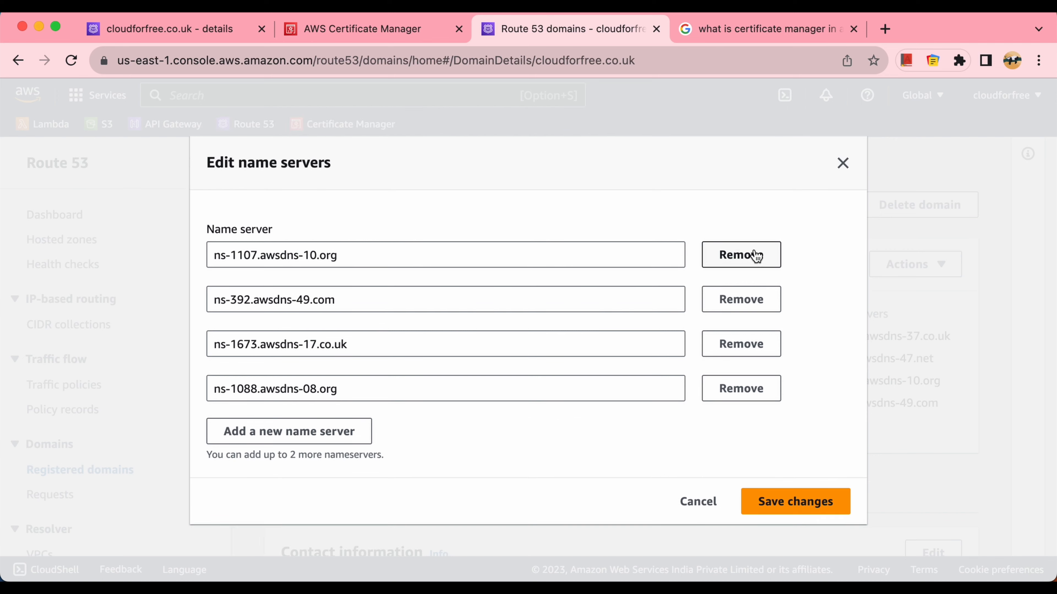
{"action": "left_click", "coordinate": [752, 255]}
{"action": "left_click", "coordinate": [763, 278]}
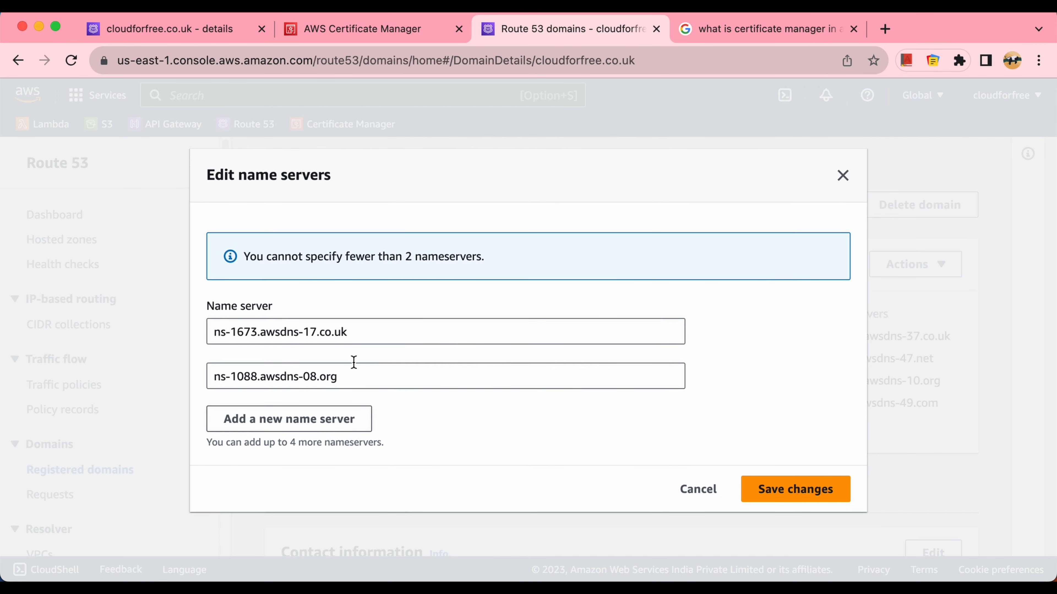
Step: Add a third name server entry and fill it with ns-568.awsdns-07.net copied from the note in Notes, without the trailing dot
{"action": "left_click", "coordinate": [275, 420]}
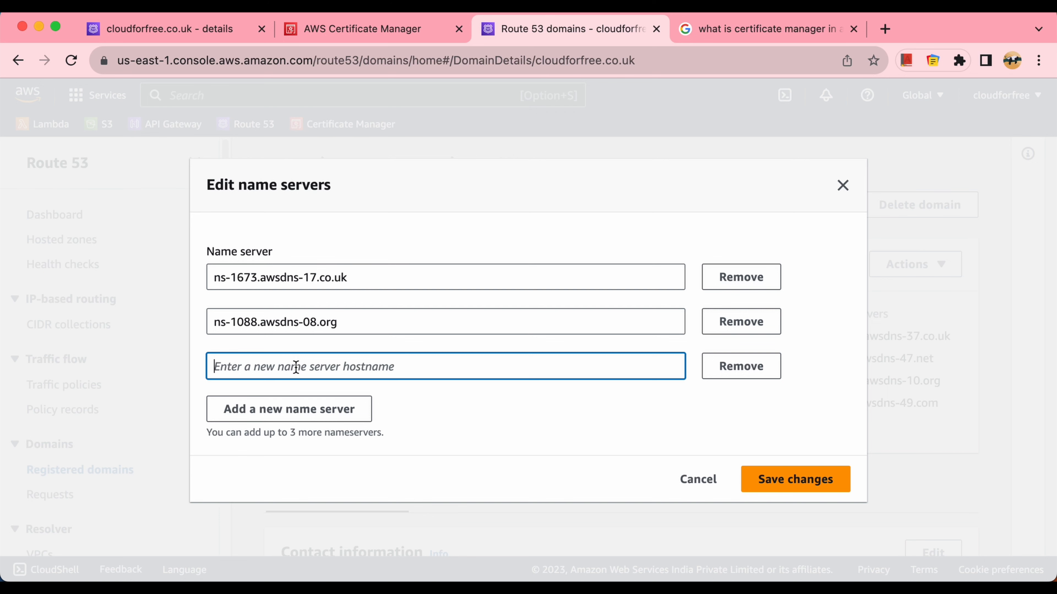
{"action": "key", "text": "super+Tab"}
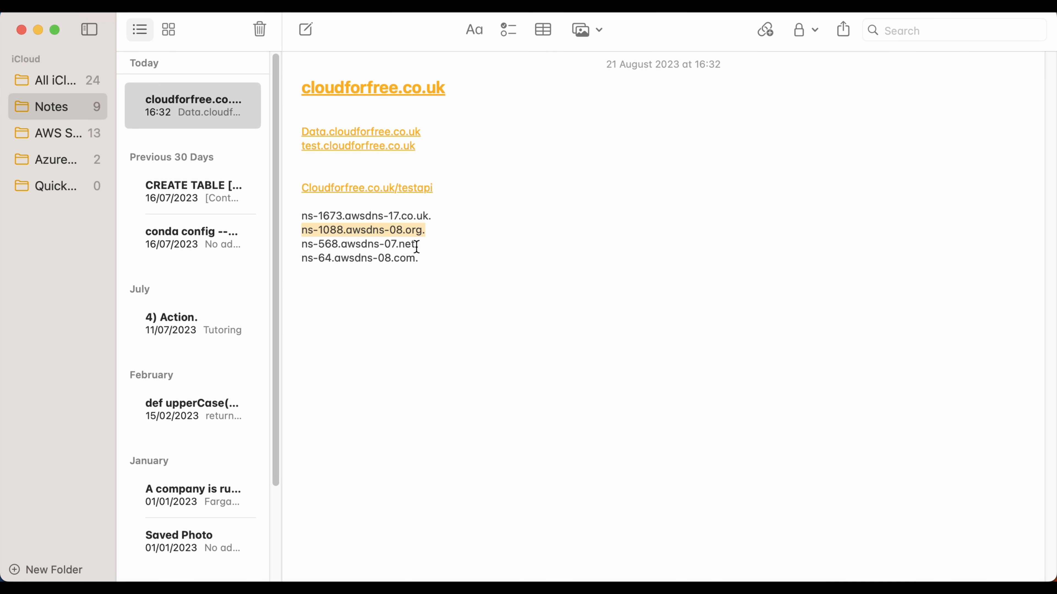
{"action": "left_click_drag", "start_coordinate": [416, 246], "coordinate": [303, 245]}
{"action": "key", "text": "super+c"}
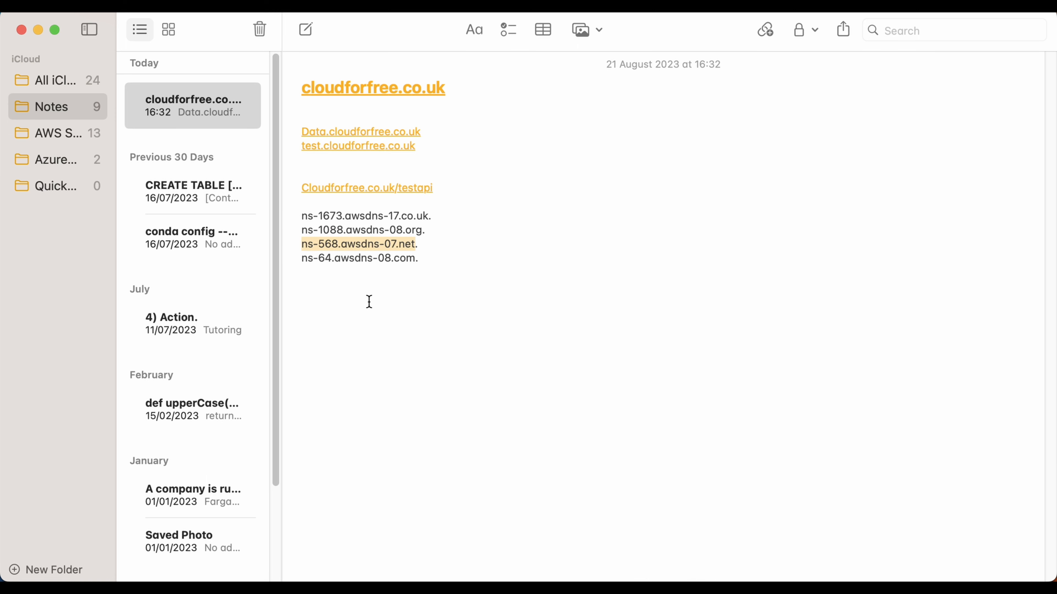
{"action": "key", "text": "super+Tab"}
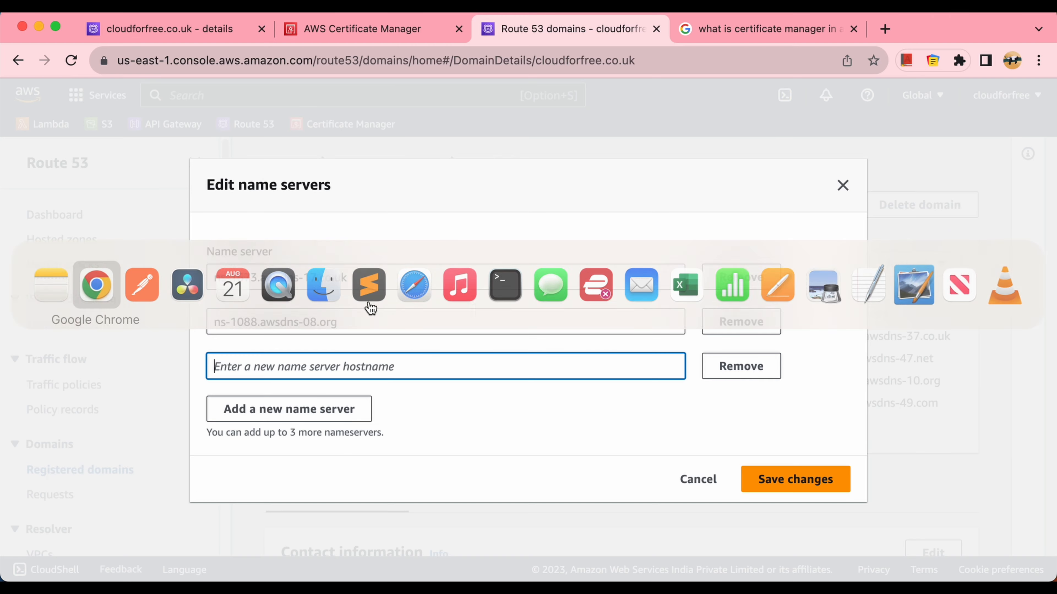
{"action": "left_click", "coordinate": [314, 366]}
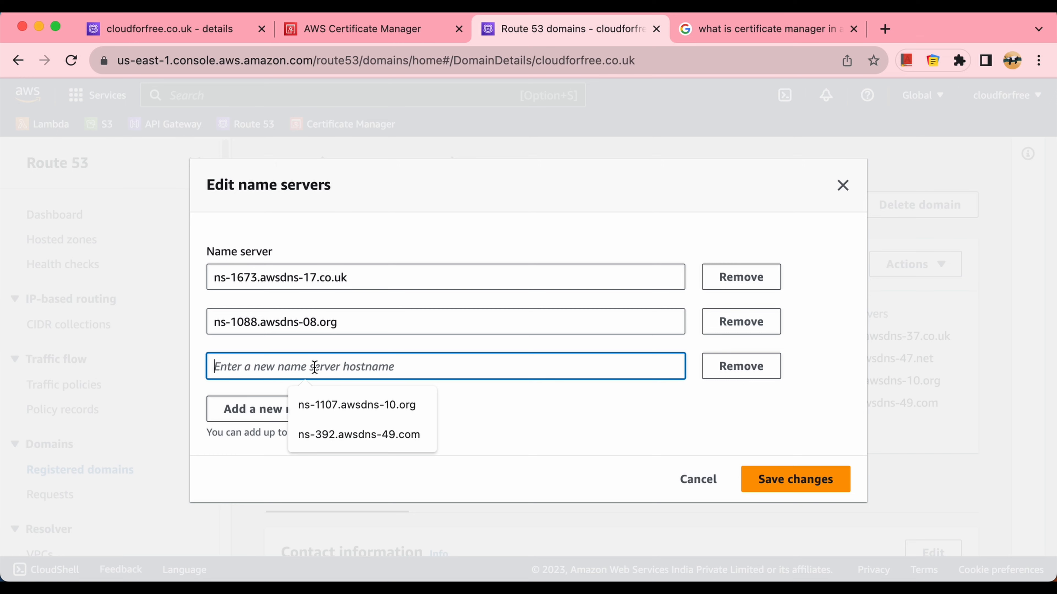
{"action": "key", "text": "super+v"}
Step: Add a fourth name server, ns-64.awsdns-08.com, copied from the note in Notes without the trailing dot, and save the name server changes
{"action": "left_click", "coordinate": [318, 412]}
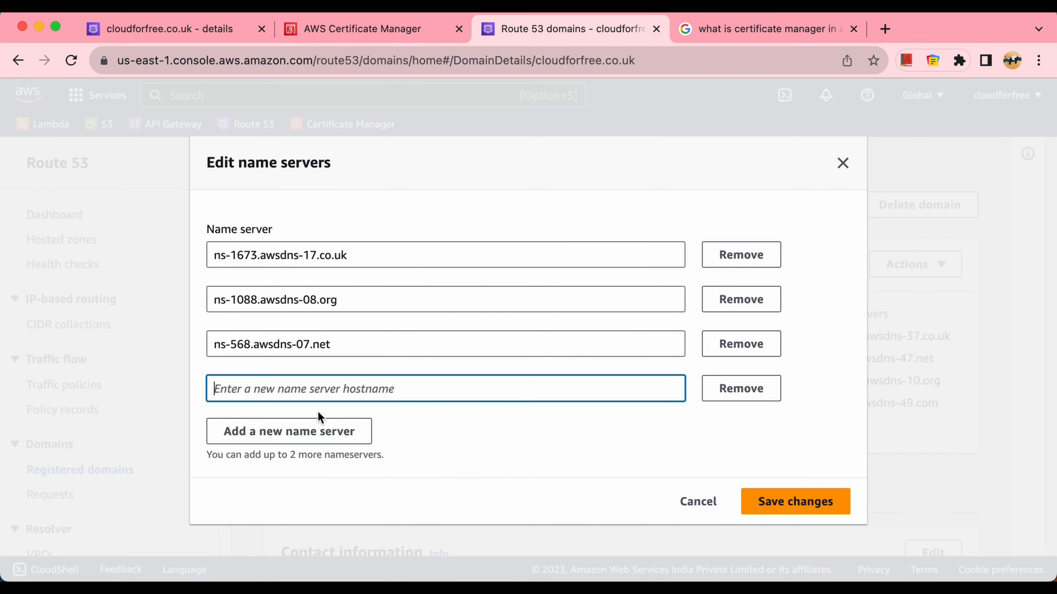
{"action": "key", "text": "super+Tab"}
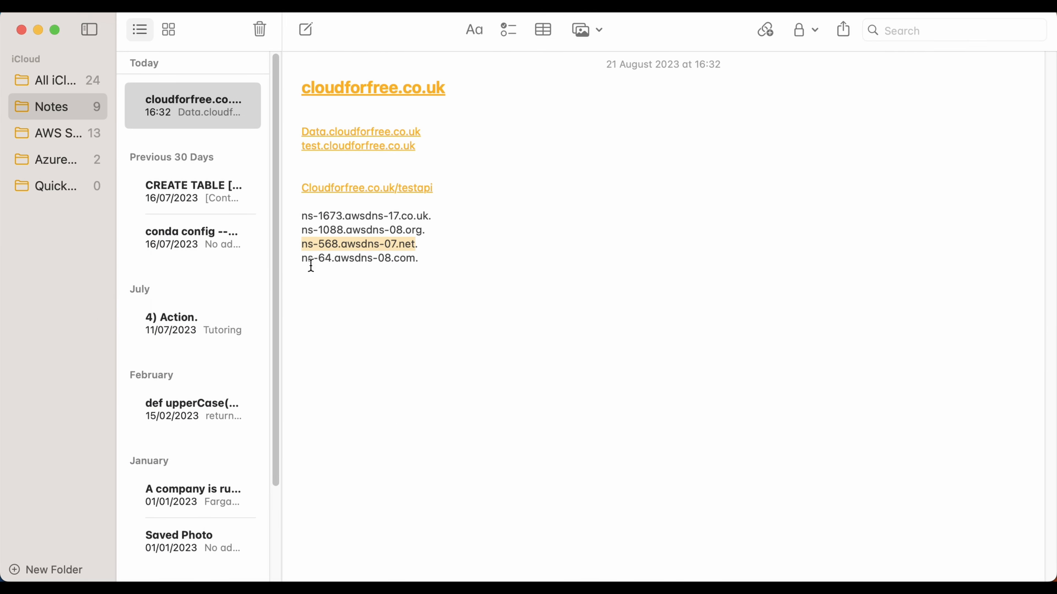
{"action": "left_click_drag", "start_coordinate": [303, 261], "coordinate": [412, 262]}
{"action": "key", "text": "super+c"}
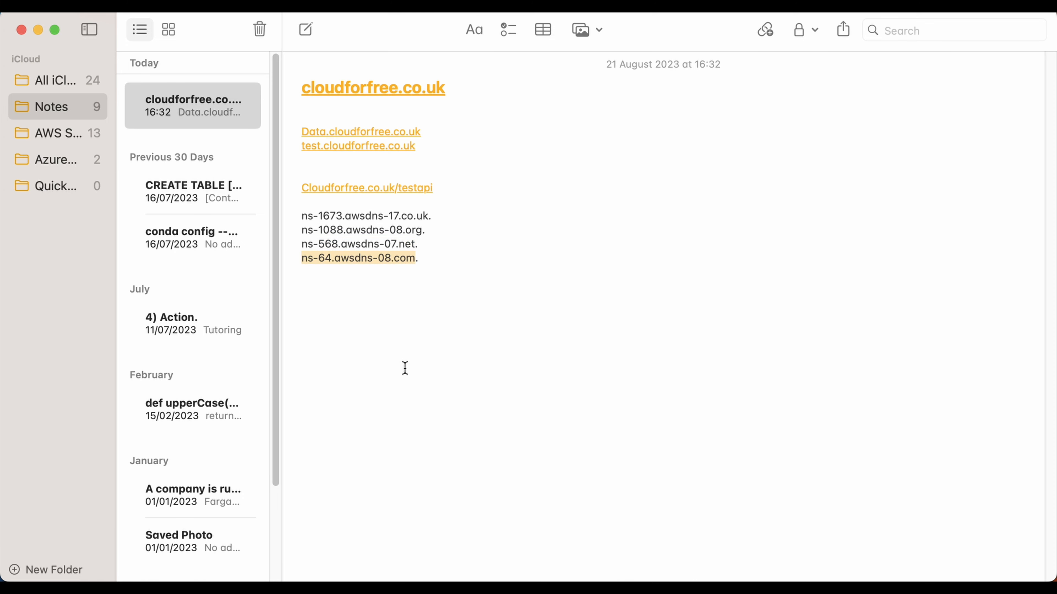
{"action": "key", "text": "super+Tab"}
{"action": "left_click", "coordinate": [359, 384]}
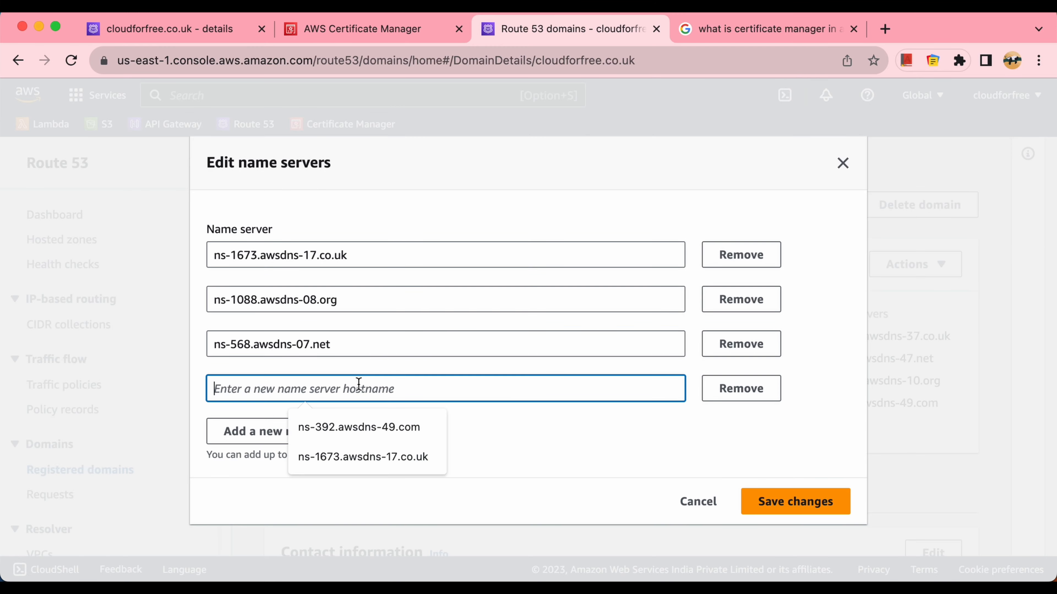
{"action": "key", "text": "super+v"}
{"action": "left_click", "coordinate": [811, 501]}
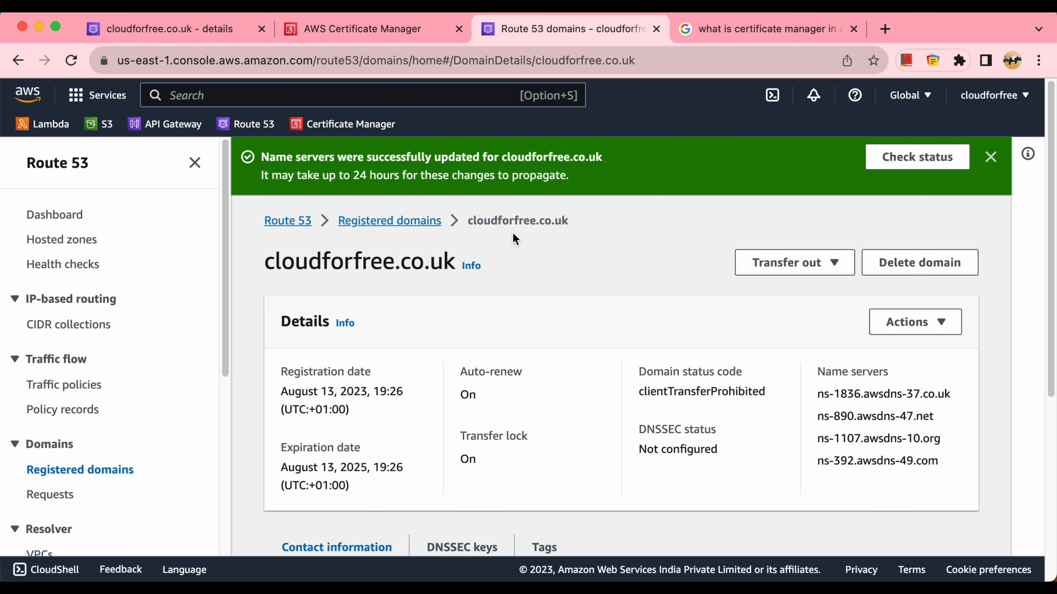
{"action": "left_click_drag", "start_coordinate": [357, 158], "coordinate": [518, 160]}
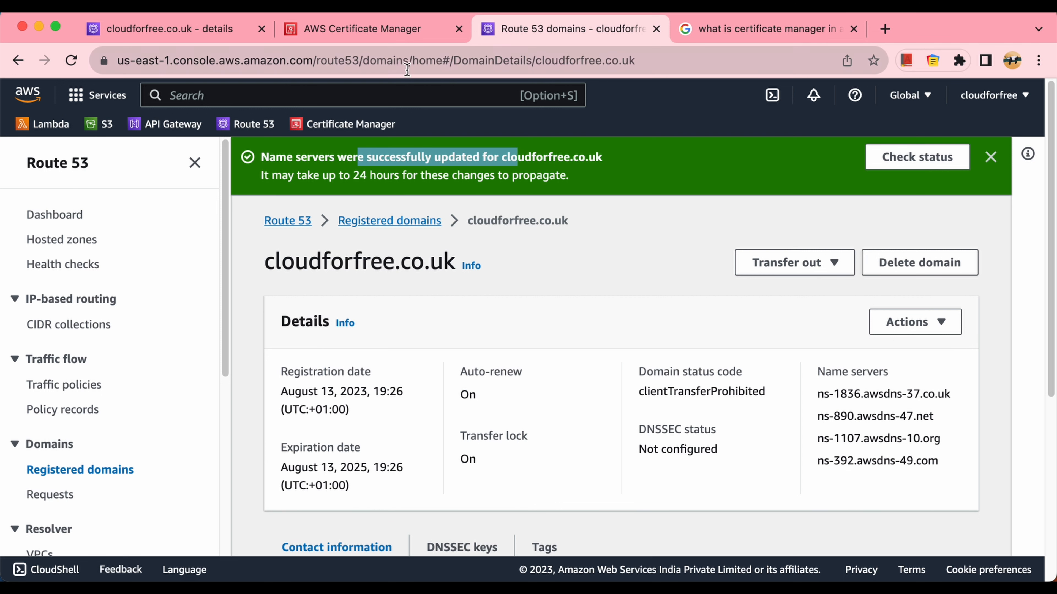
Step: Go to Certificate Manager and refresh the certificate list several times to check the *.cloudforfree.co.uk certificate's status
{"action": "left_click", "coordinate": [408, 23]}
{"action": "left_click", "coordinate": [527, 261]}
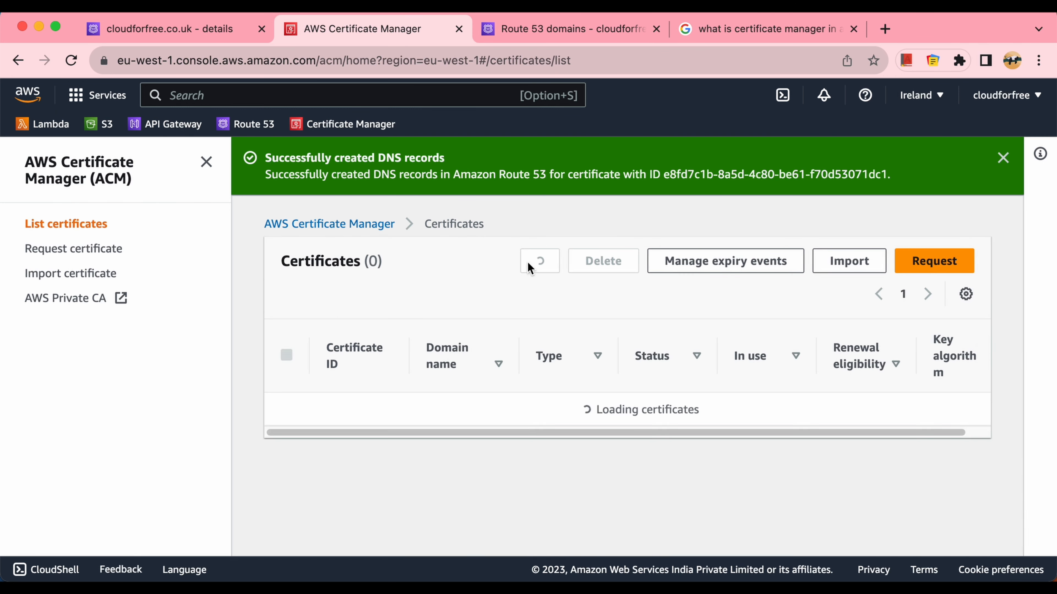
{"action": "left_click", "coordinate": [528, 263]}
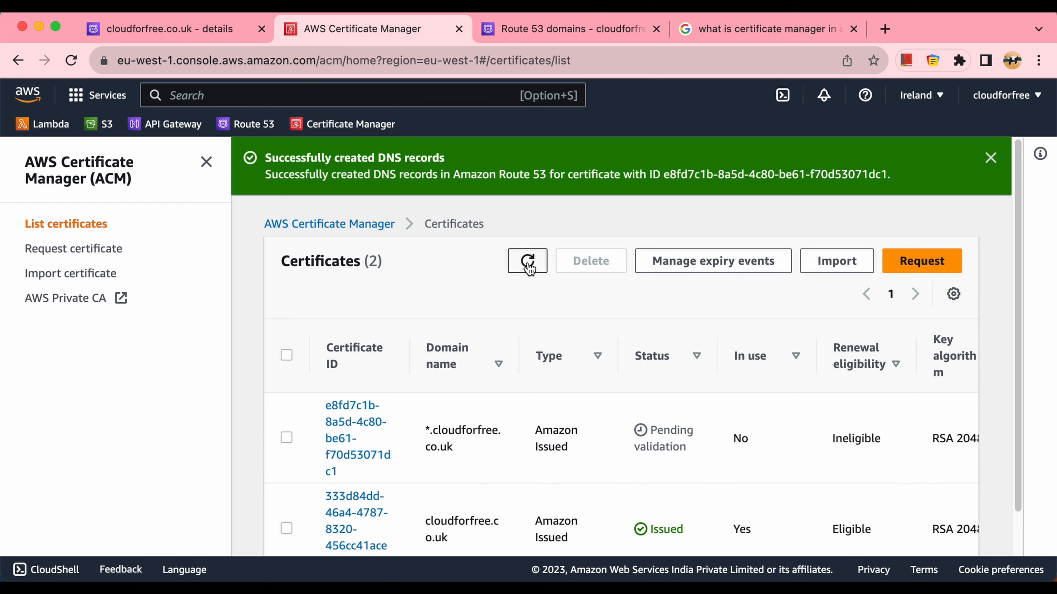
{"action": "left_click", "coordinate": [528, 263]}
{"action": "left_click", "coordinate": [527, 264]}
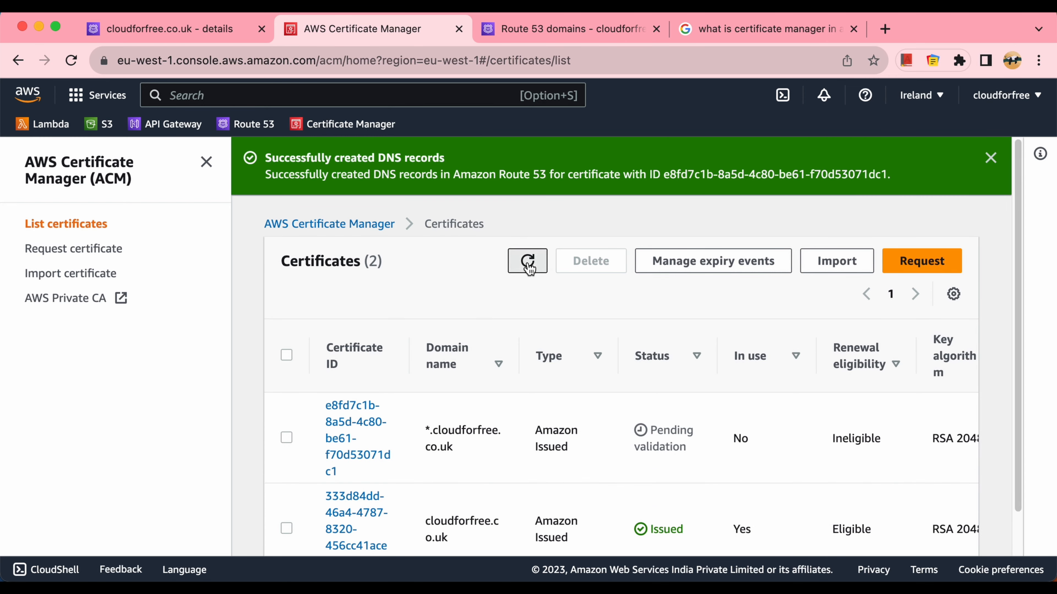
Step: Open the cloudforfree.co.uk hosted zone in Route 53 and review the name servers in its NS record
{"action": "left_click", "coordinate": [545, 37]}
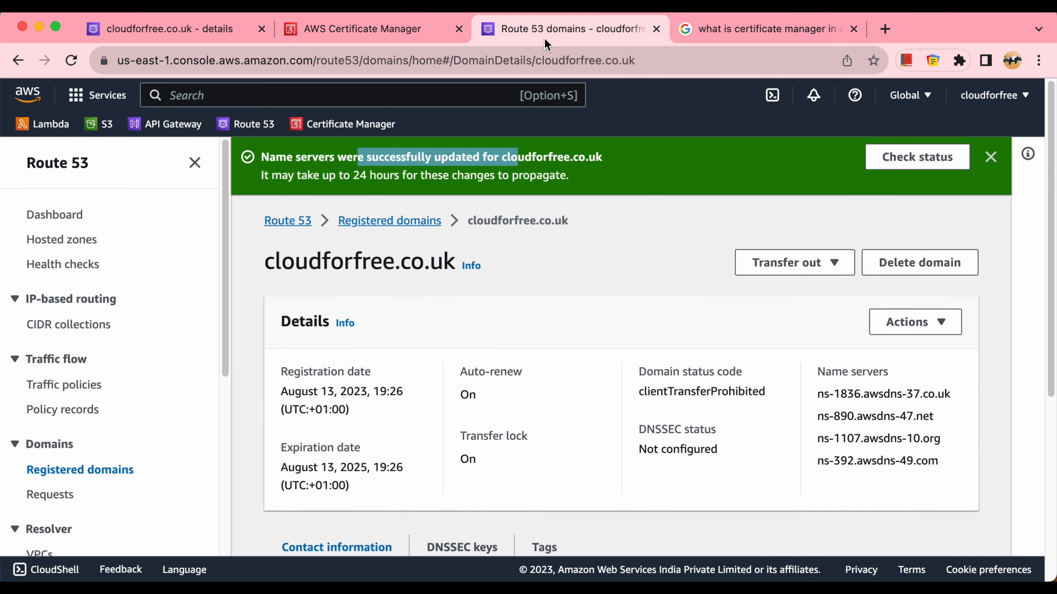
{"action": "left_click", "coordinate": [61, 240]}
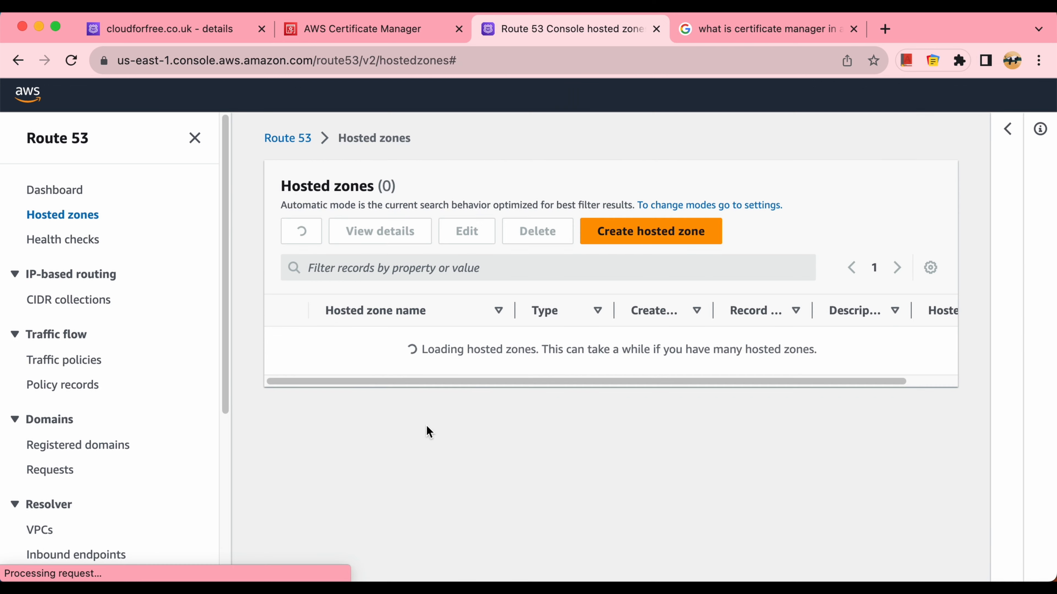
{"action": "left_click", "coordinate": [377, 371]}
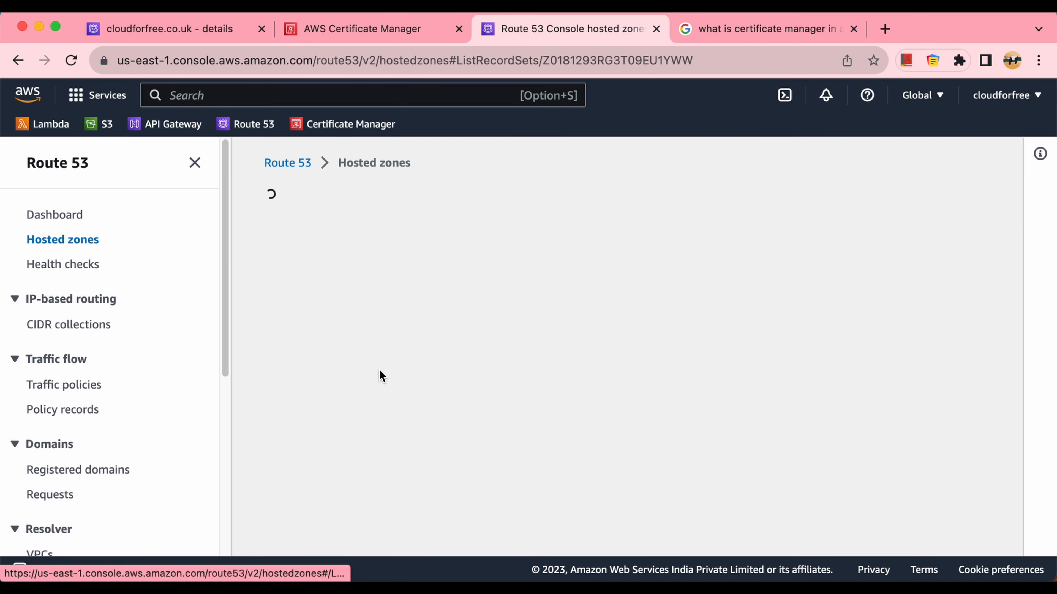
{"action": "scroll", "coordinate": [838, 540], "scroll_direction": "down", "scroll_amount": 3}
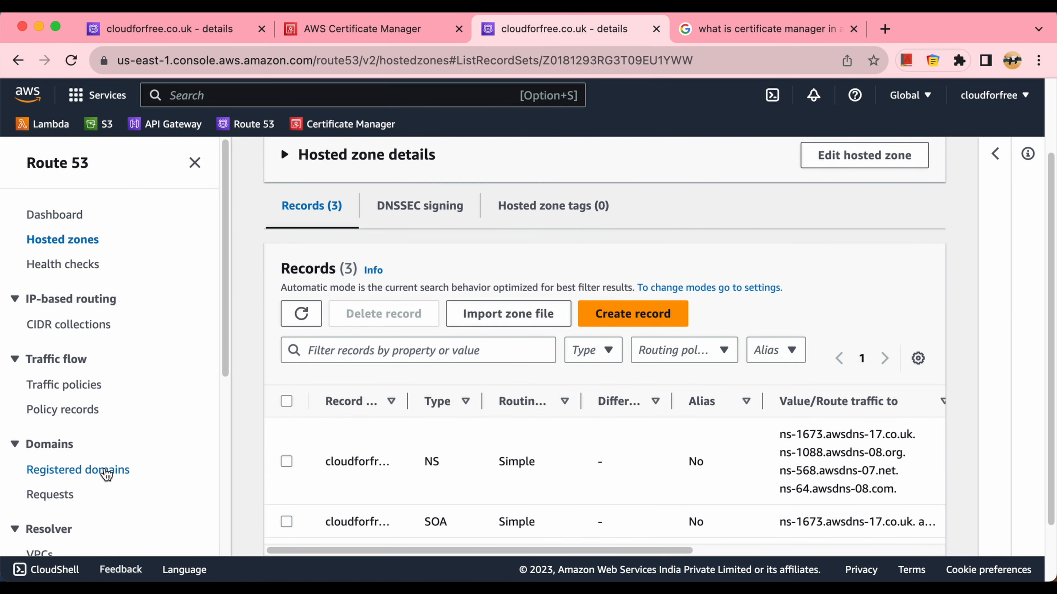
Step: Open the registered domain cloudforfree.co.uk, review its name servers in the name server editor, and close the editor without changes
{"action": "left_click", "coordinate": [107, 471]}
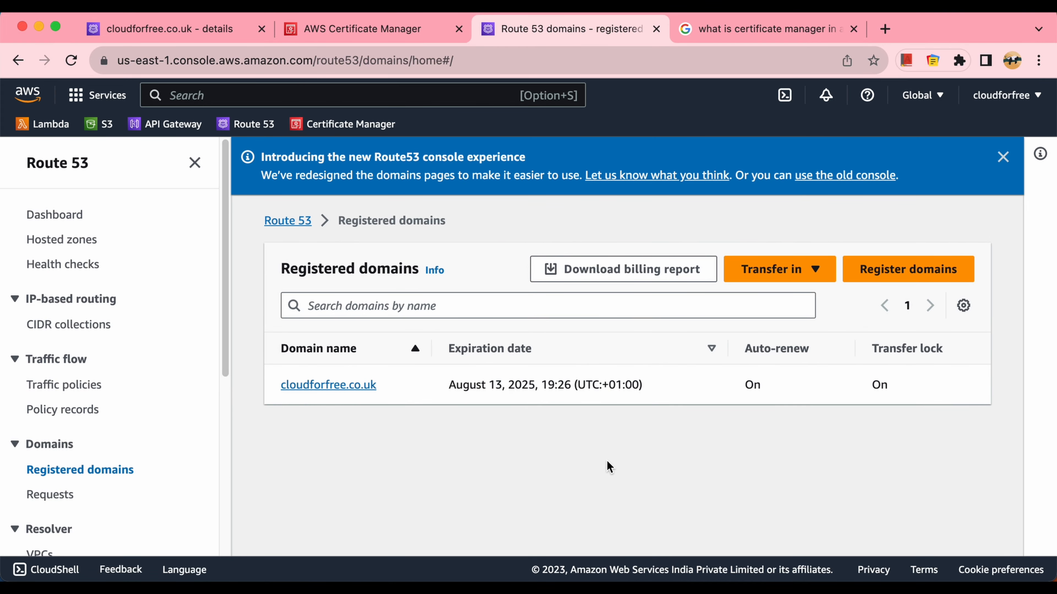
{"action": "left_click", "coordinate": [366, 385]}
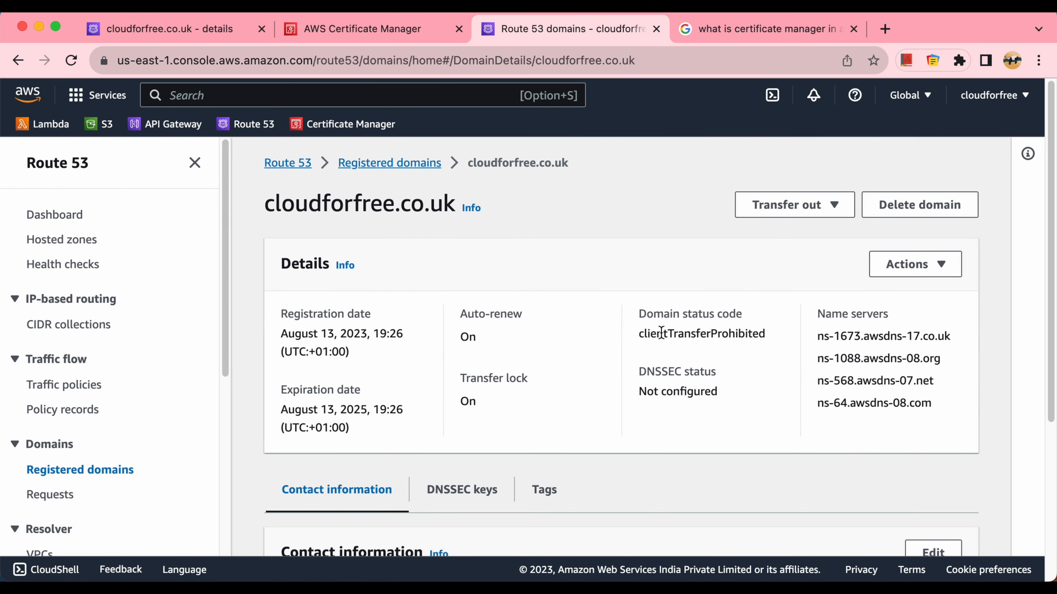
{"action": "left_click", "coordinate": [901, 264]}
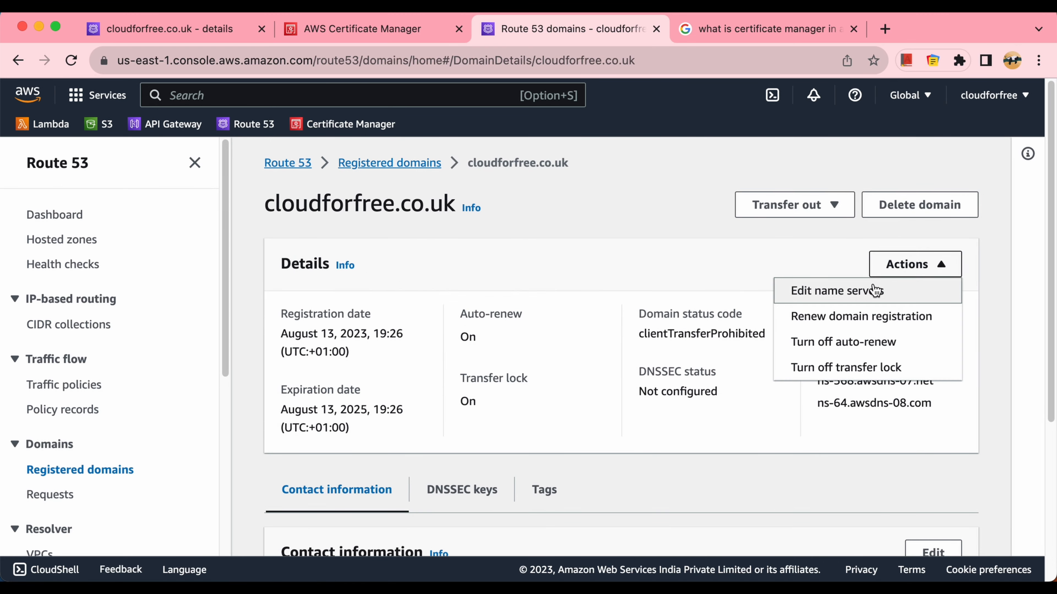
{"action": "left_click", "coordinate": [832, 291]}
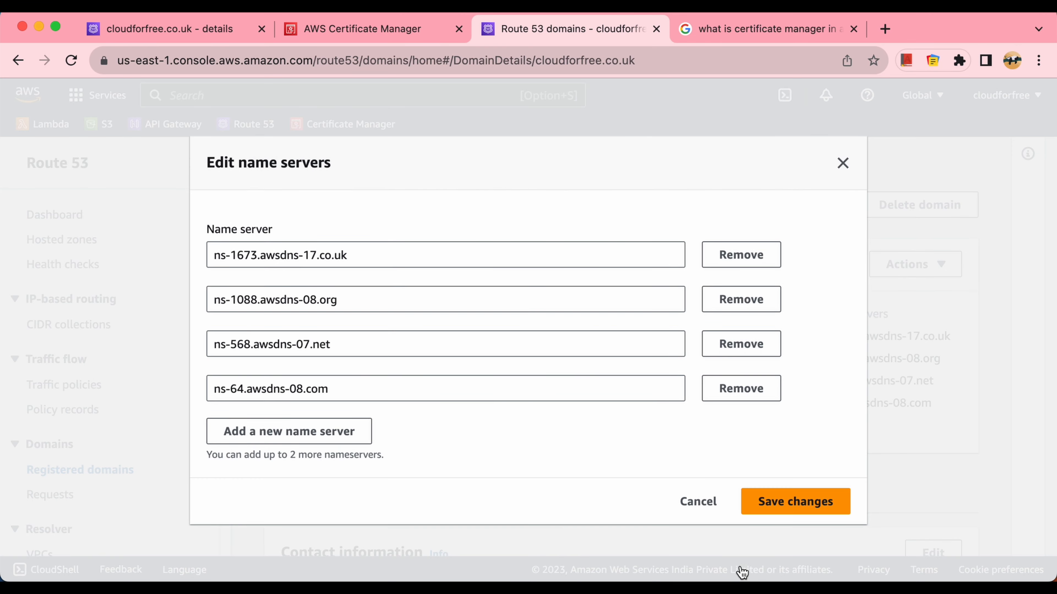
{"action": "left_click", "coordinate": [697, 502]}
Step: Return to Certificate Manager and refresh the certificate list once more to recheck the wildcard certificate's validation status
{"action": "left_click", "coordinate": [385, 30]}
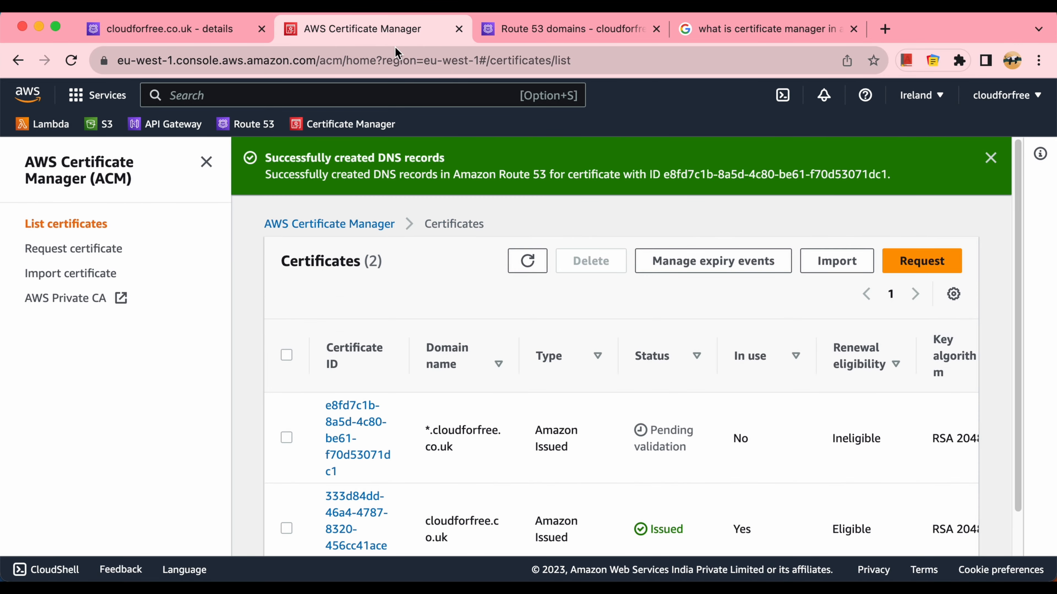
{"action": "left_click", "coordinate": [527, 262]}
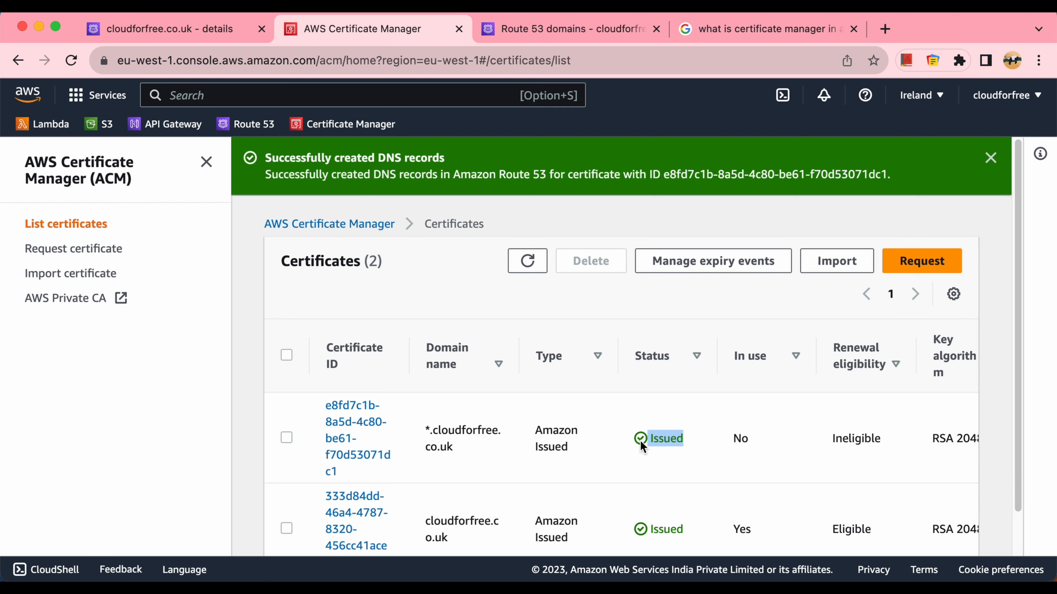
Step: Open the *.cloudforfree.co.uk certificate and review the CNAME name and value in its Domains section
{"action": "left_click", "coordinate": [363, 454]}
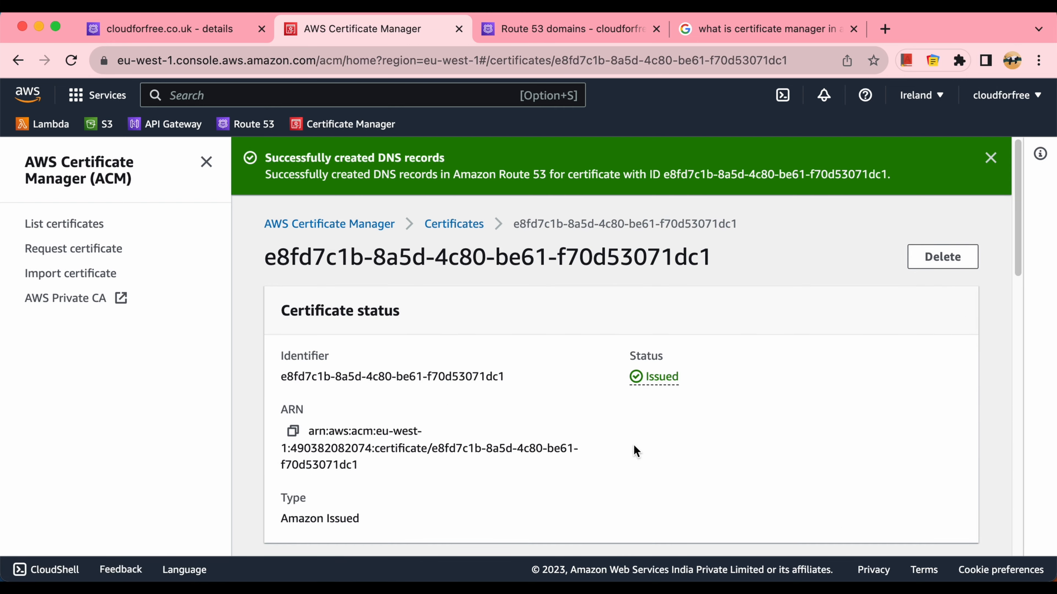
{"action": "scroll", "coordinate": [643, 442], "scroll_direction": "down", "scroll_amount": 8}
{"action": "scroll", "coordinate": [704, 435], "scroll_direction": "down", "scroll_amount": 1}
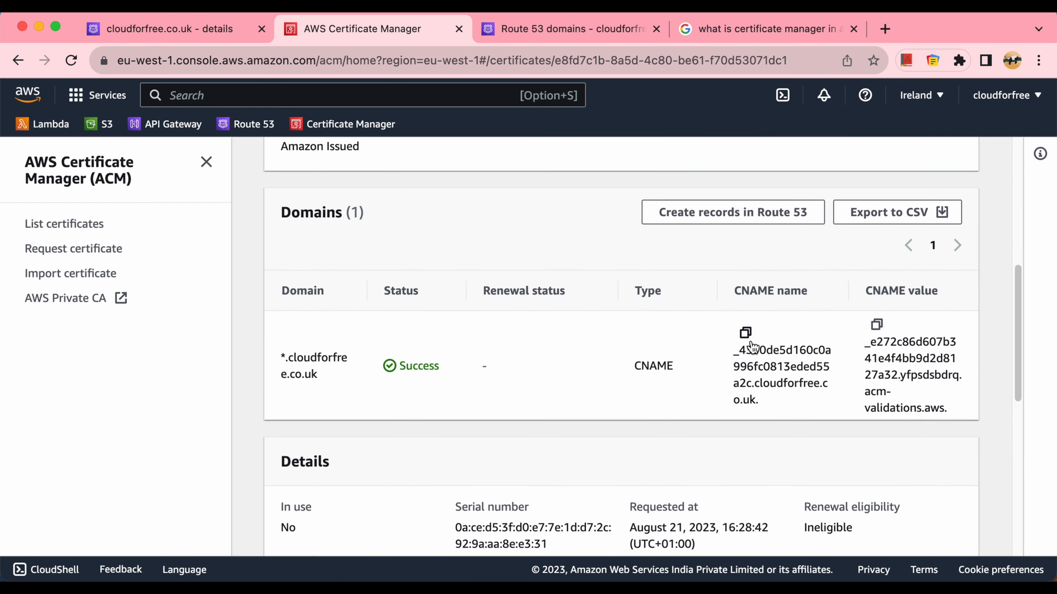
{"action": "left_click_drag", "start_coordinate": [734, 349], "coordinate": [930, 410]}
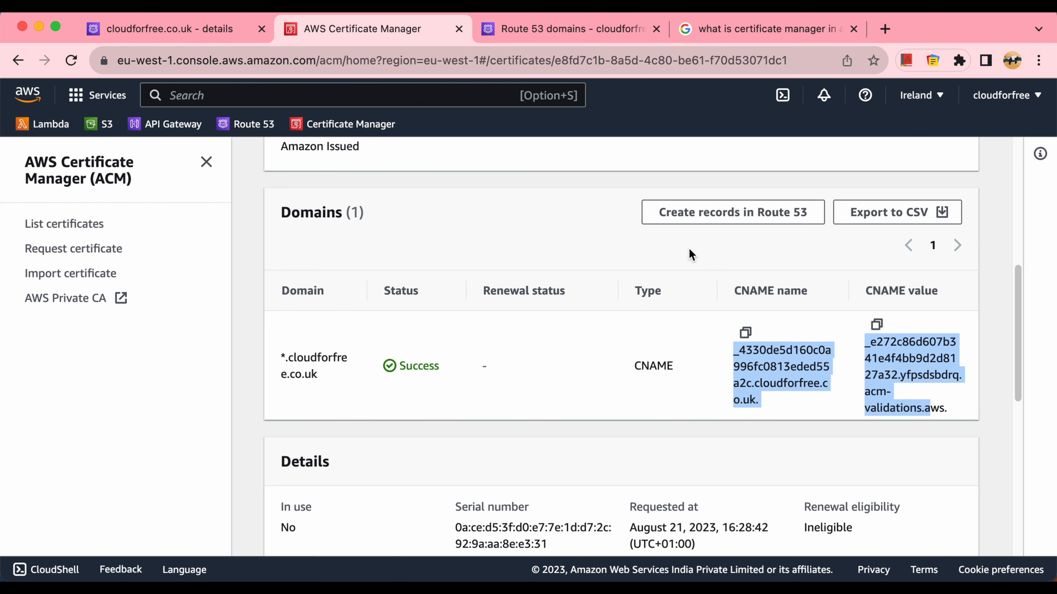
Step: Switch to Route 53, open the cloudforfree.co.uk hosted zone and examine the name servers in its NS record
{"action": "left_click", "coordinate": [571, 31]}
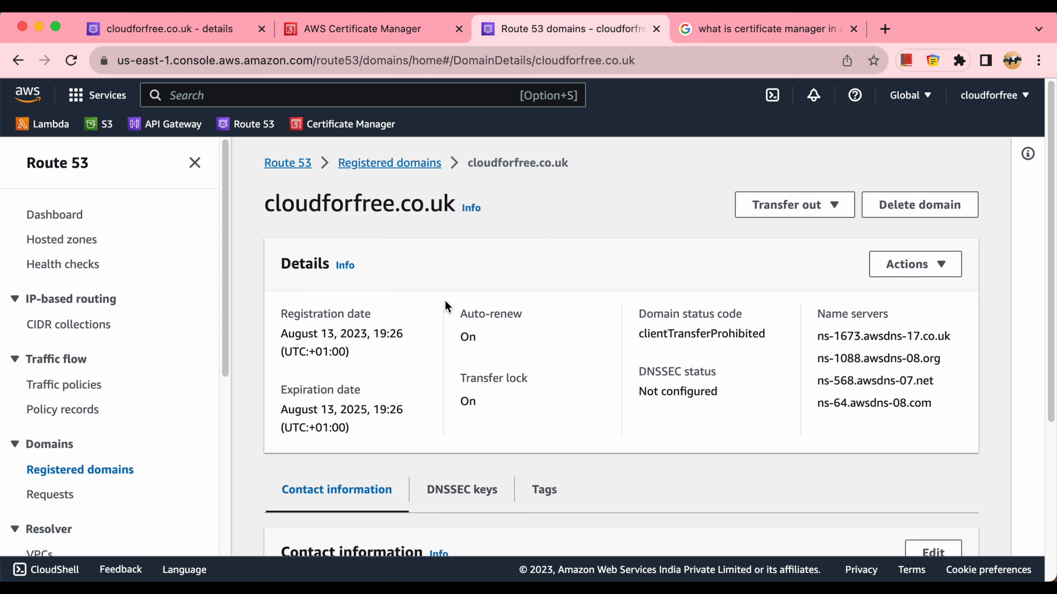
{"action": "left_click", "coordinate": [89, 246]}
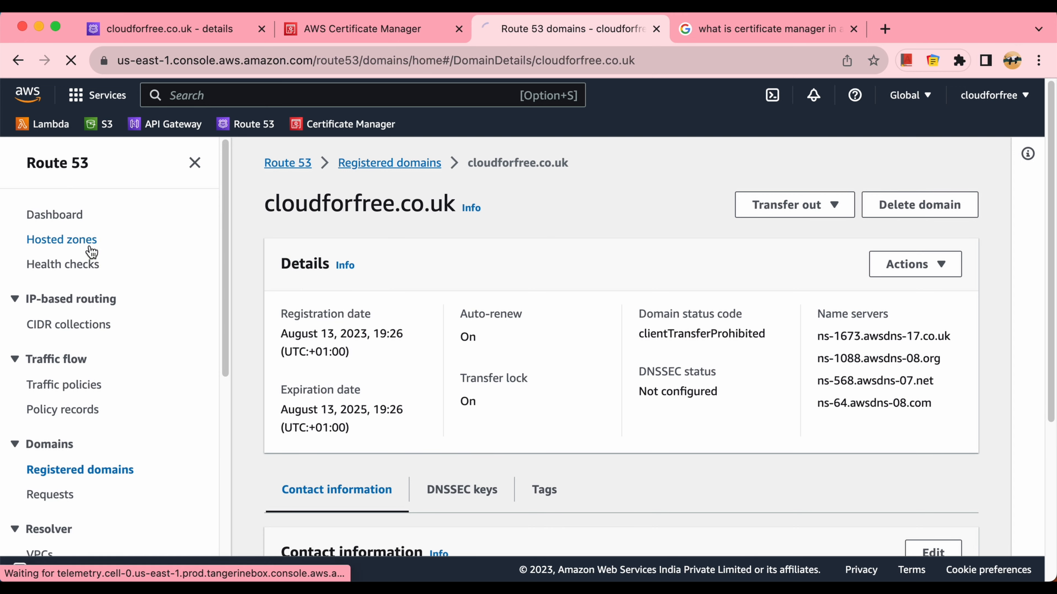
{"action": "left_click", "coordinate": [383, 370]}
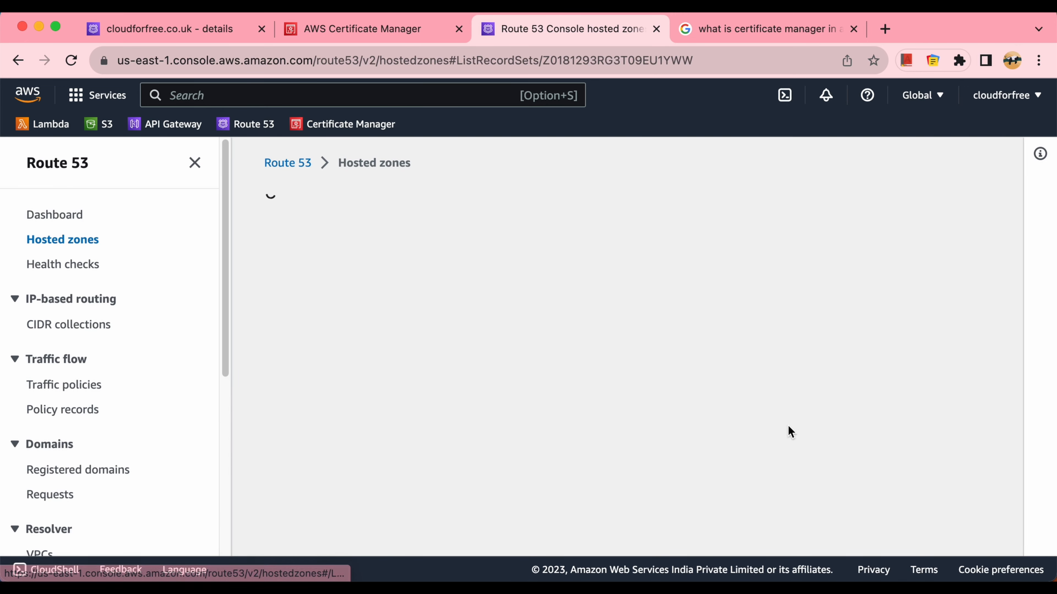
{"action": "scroll", "coordinate": [777, 429], "scroll_direction": "down", "scroll_amount": 2}
{"action": "scroll", "coordinate": [778, 430], "scroll_direction": "down", "scroll_amount": 3}
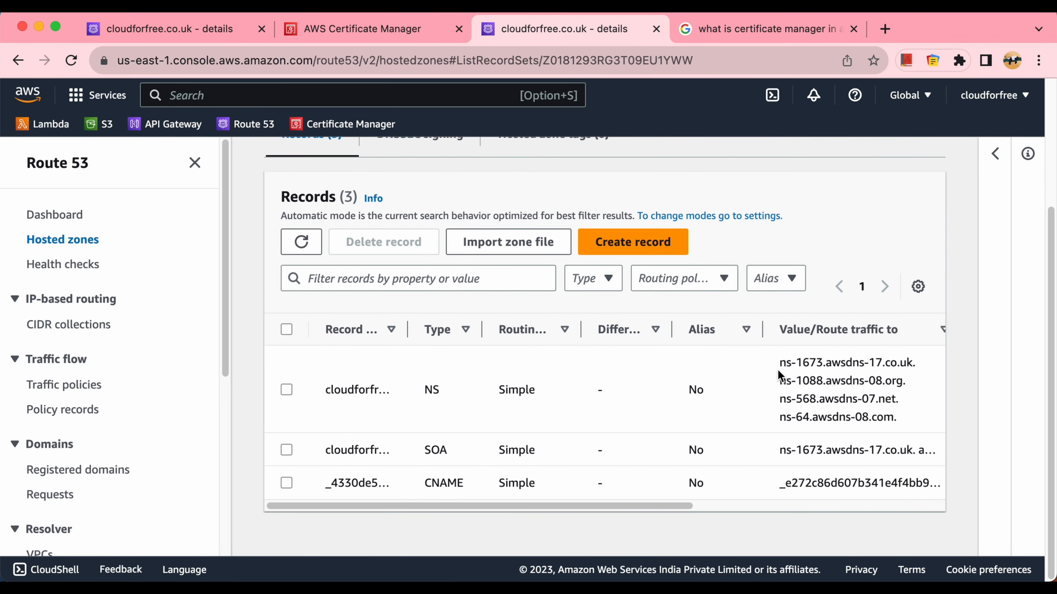
{"action": "left_click_drag", "start_coordinate": [779, 358], "coordinate": [895, 411]}
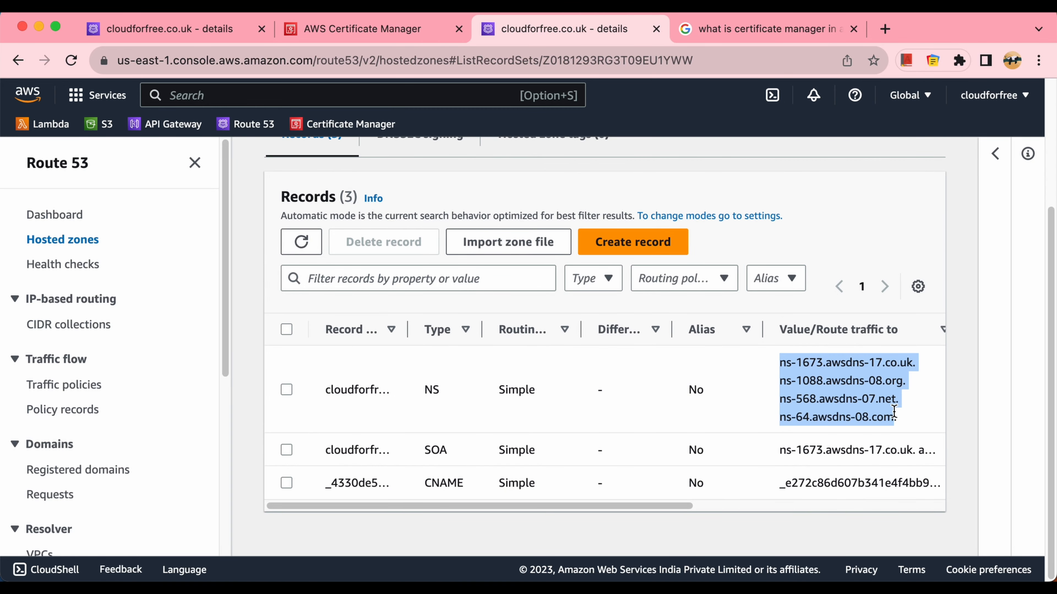
Step: Open the registered domain cloudforfree.co.uk and bring up its name server editor
{"action": "left_click", "coordinate": [102, 474]}
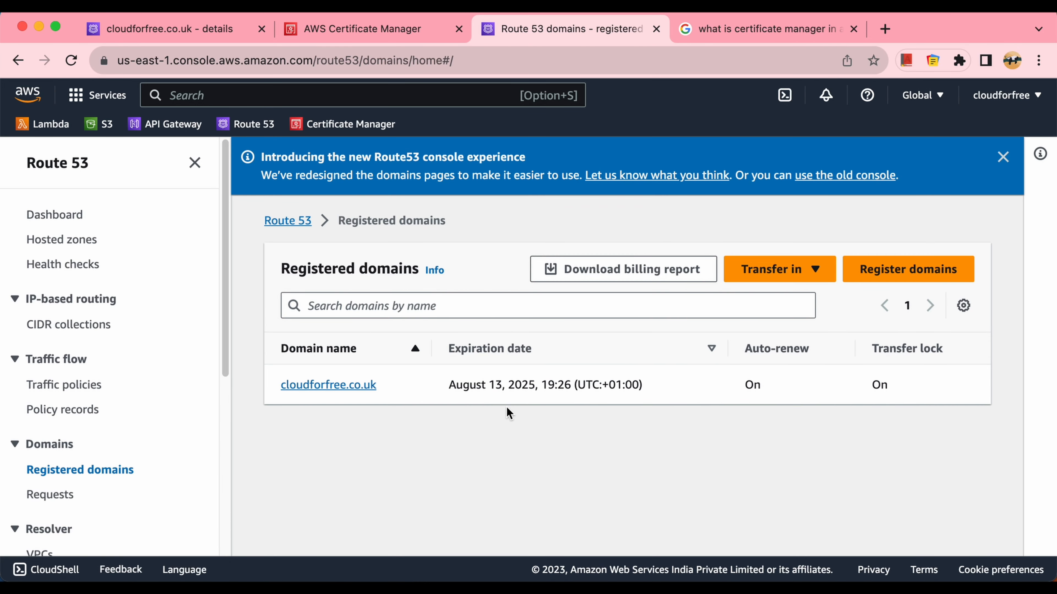
{"action": "left_click", "coordinate": [369, 387]}
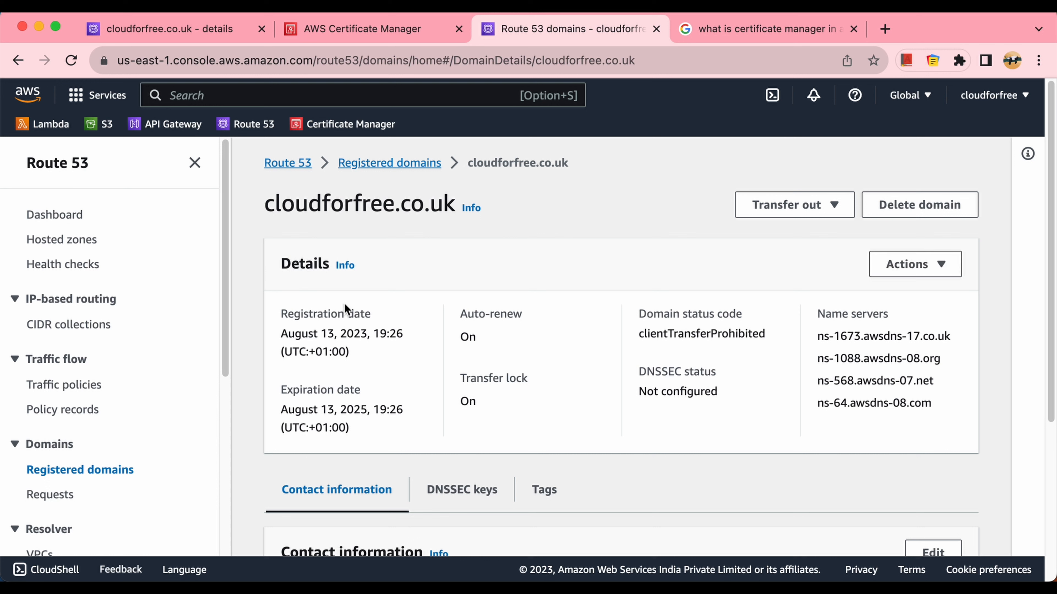
{"action": "left_click_drag", "start_coordinate": [277, 267], "coordinate": [345, 265]}
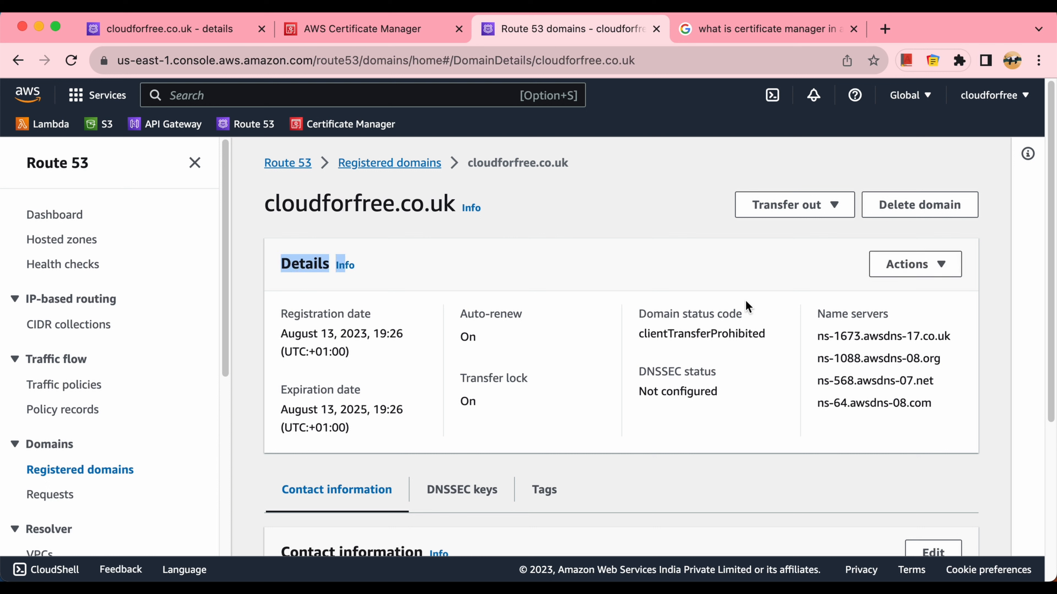
{"action": "left_click", "coordinate": [908, 273]}
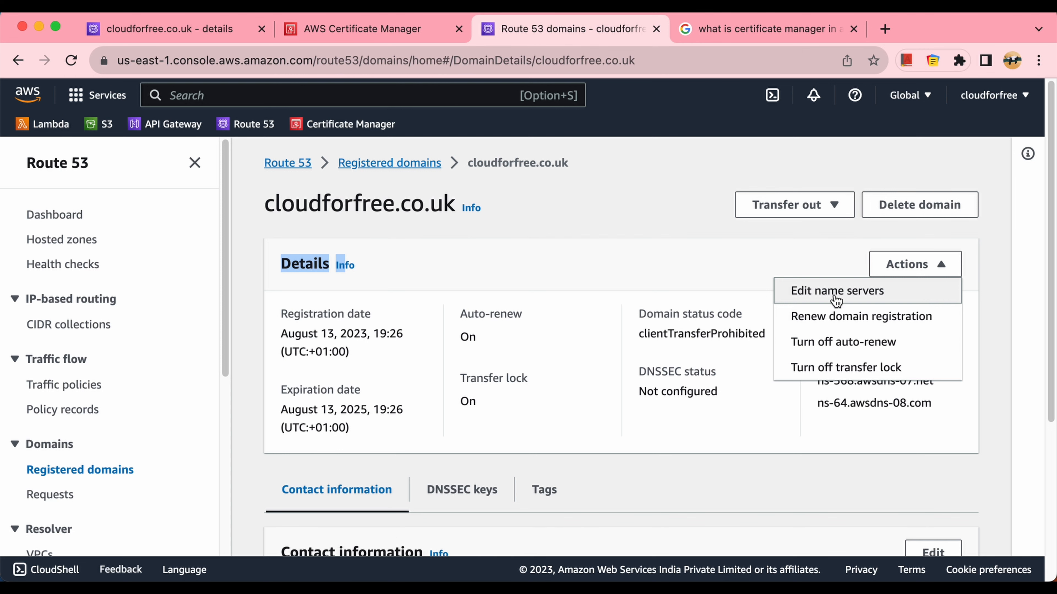
{"action": "left_click", "coordinate": [862, 300]}
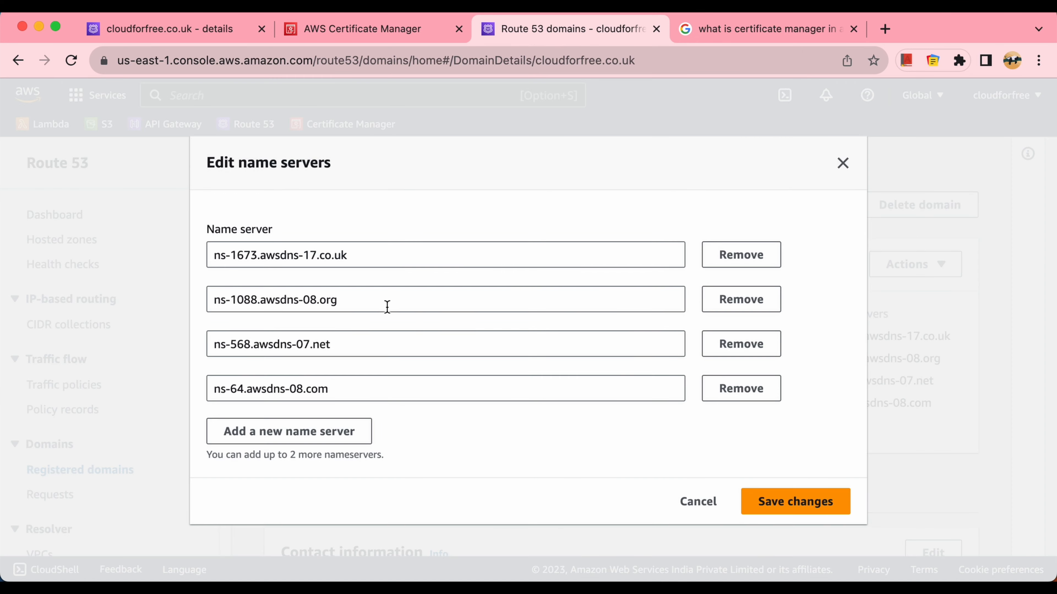
Step: Check and save the domain's name servers ns-1673.awsdns-17.co.uk, ns-1088.awsdns-08.org, ns-568.awsdns-07.net and ns-64.awsdns-08.com, and dismiss the notification
{"action": "left_click_drag", "start_coordinate": [362, 255], "coordinate": [212, 256]}
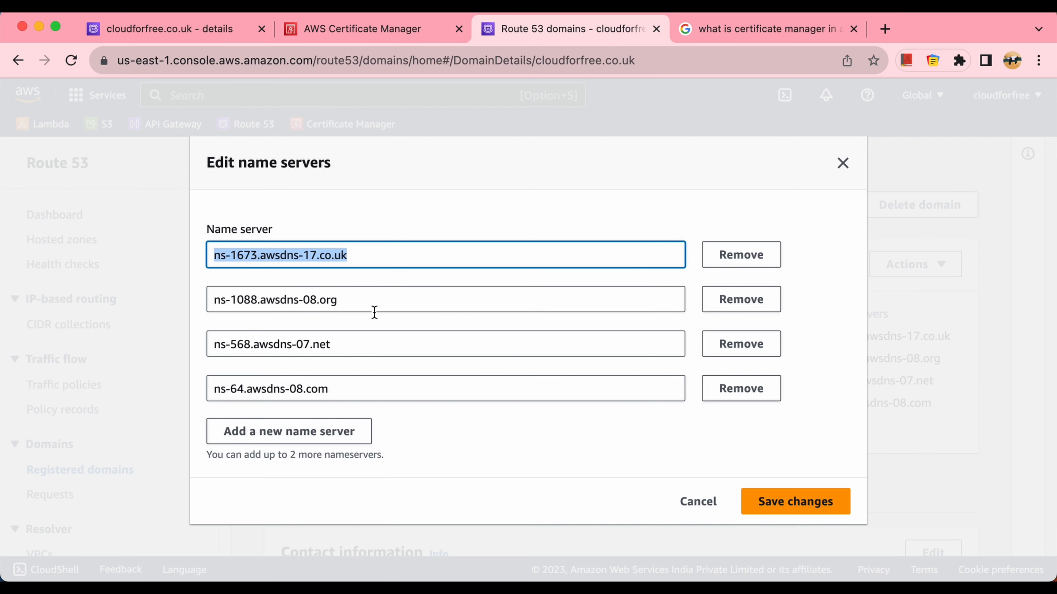
{"action": "left_click_drag", "start_coordinate": [366, 303], "coordinate": [251, 306]}
{"action": "left_click", "coordinate": [251, 306]}
{"action": "left_click_drag", "start_coordinate": [342, 337], "coordinate": [228, 390]}
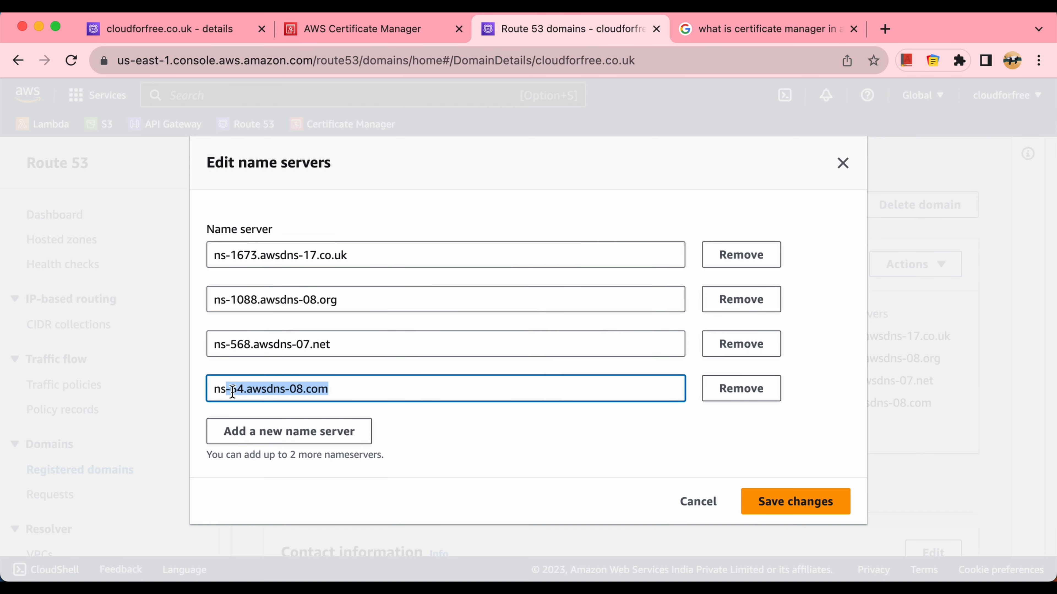
{"action": "left_click", "coordinate": [783, 505]}
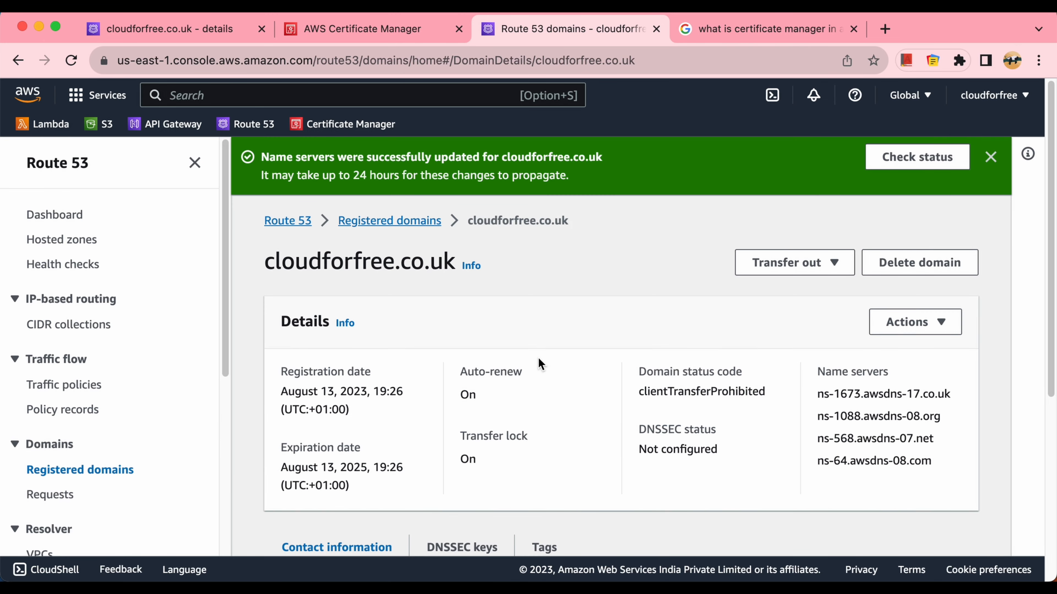
{"action": "left_click", "coordinate": [990, 157]}
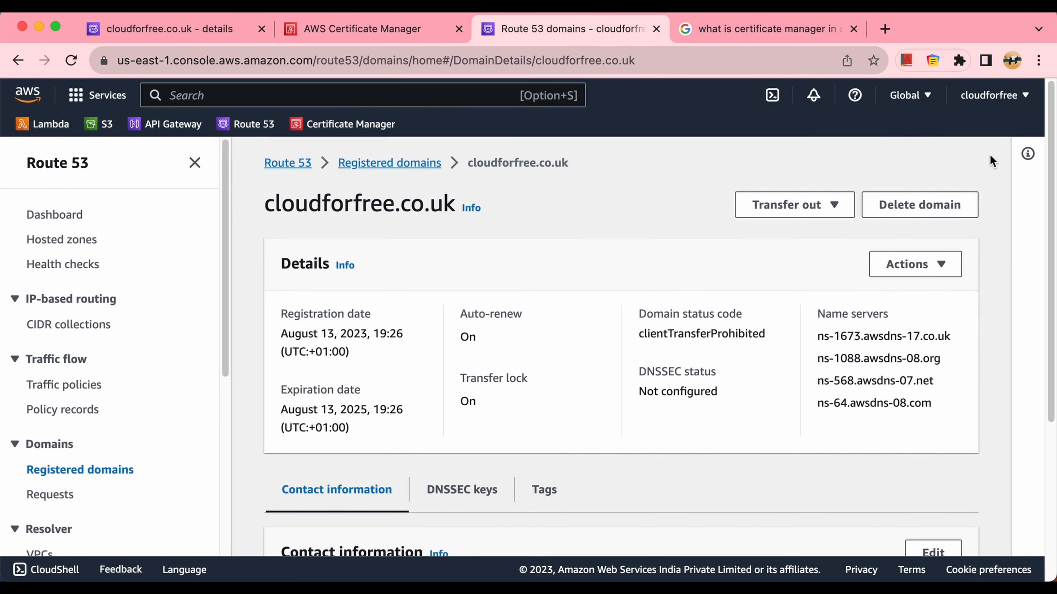
Step: Return to the cloudforfree.co.uk hosted zone and look over its DNS records
{"action": "left_click", "coordinate": [77, 240]}
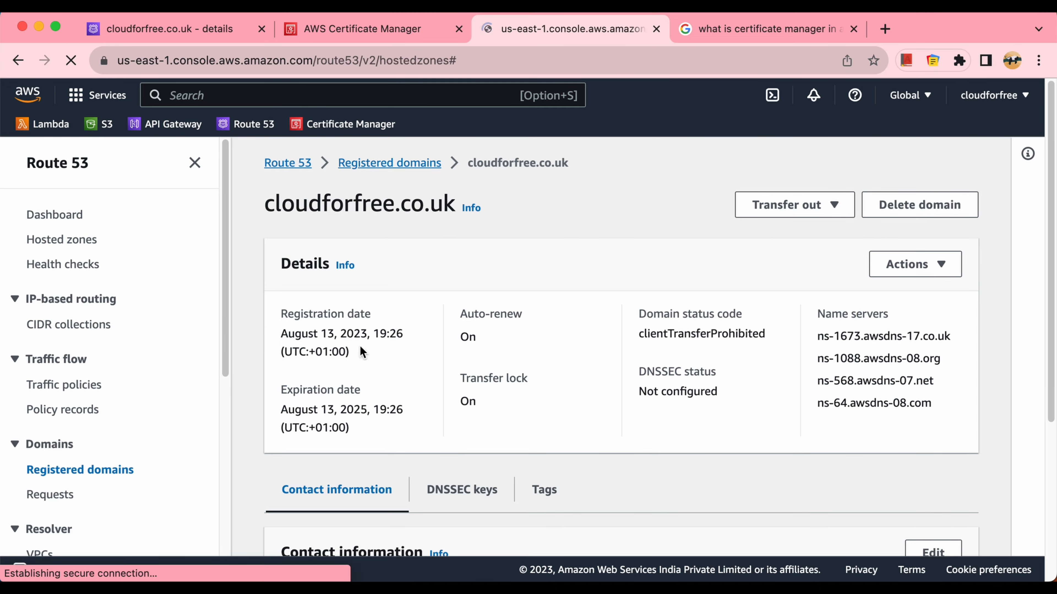
{"action": "left_click", "coordinate": [383, 369]}
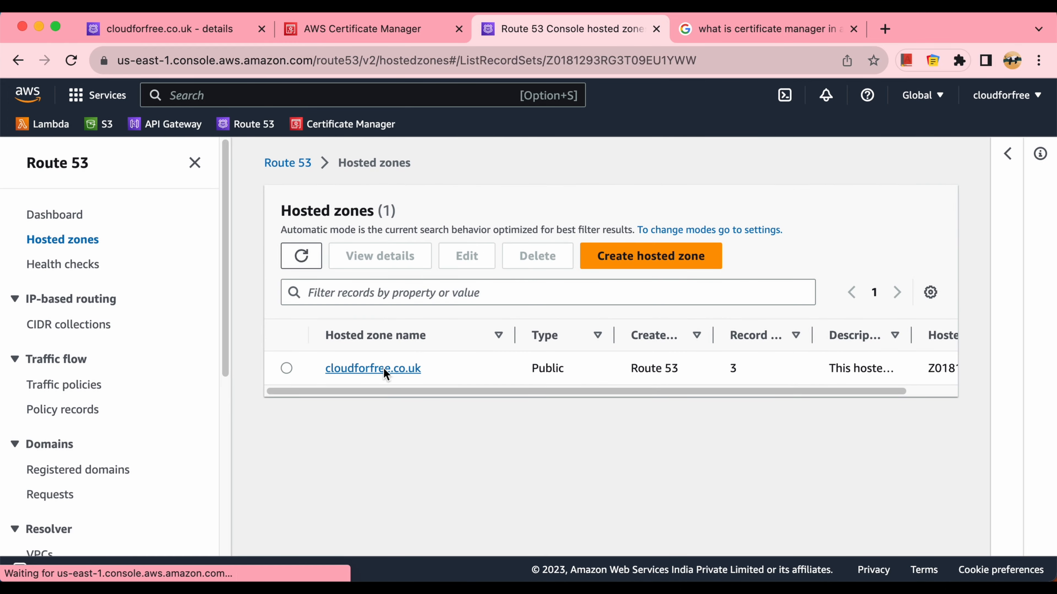
{"action": "scroll", "coordinate": [515, 474], "scroll_direction": "down", "scroll_amount": 5}
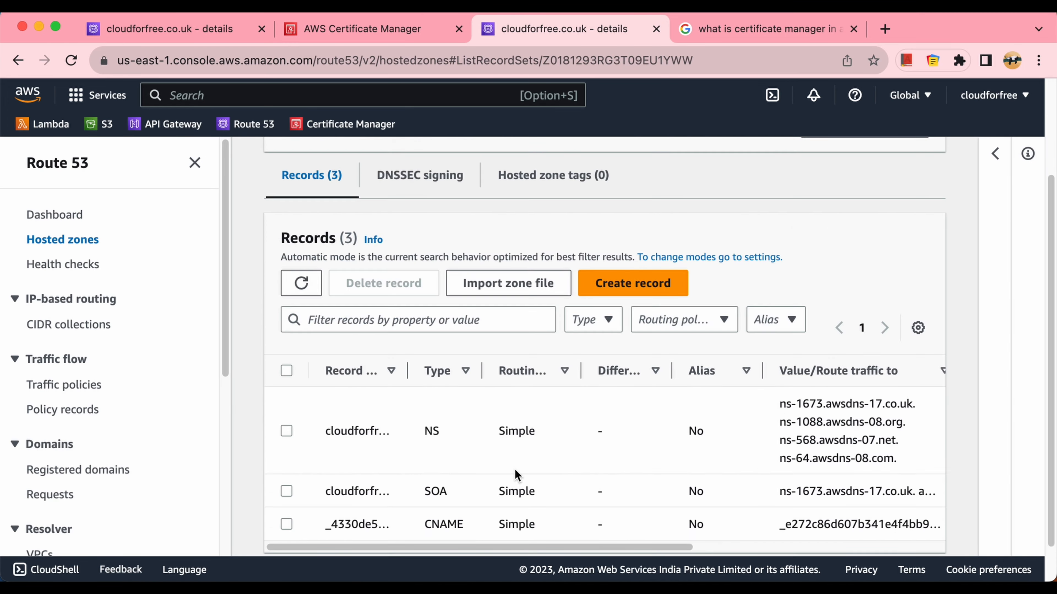
{"action": "scroll", "coordinate": [514, 469], "scroll_direction": "up", "scroll_amount": 5}
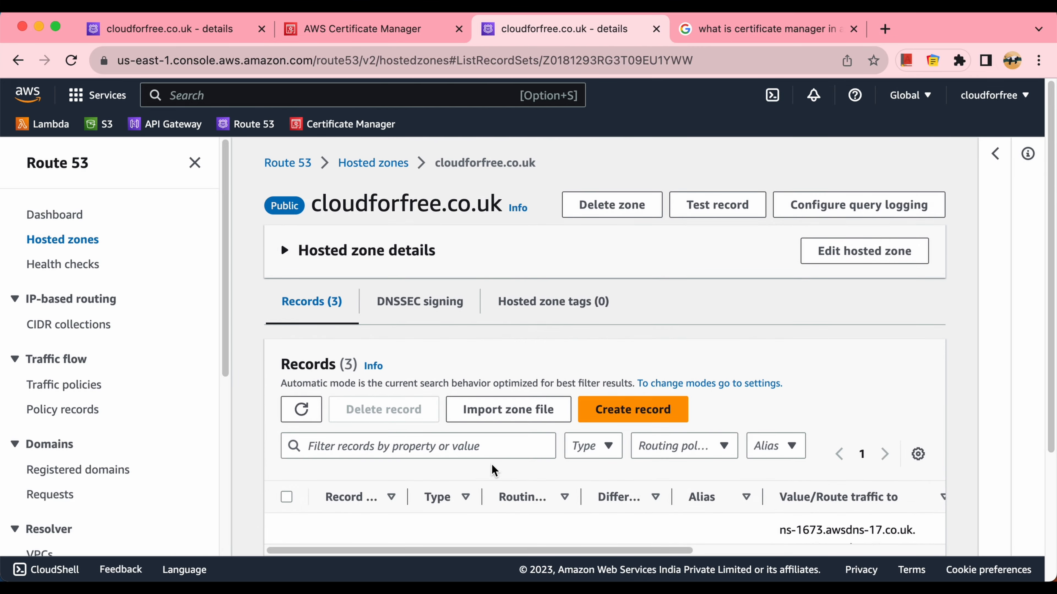
Step: Go back to Certificate Manager's certificate list and examine the wildcard certificate's domain name
{"action": "left_click", "coordinate": [401, 34]}
{"action": "left_click", "coordinate": [549, 369]}
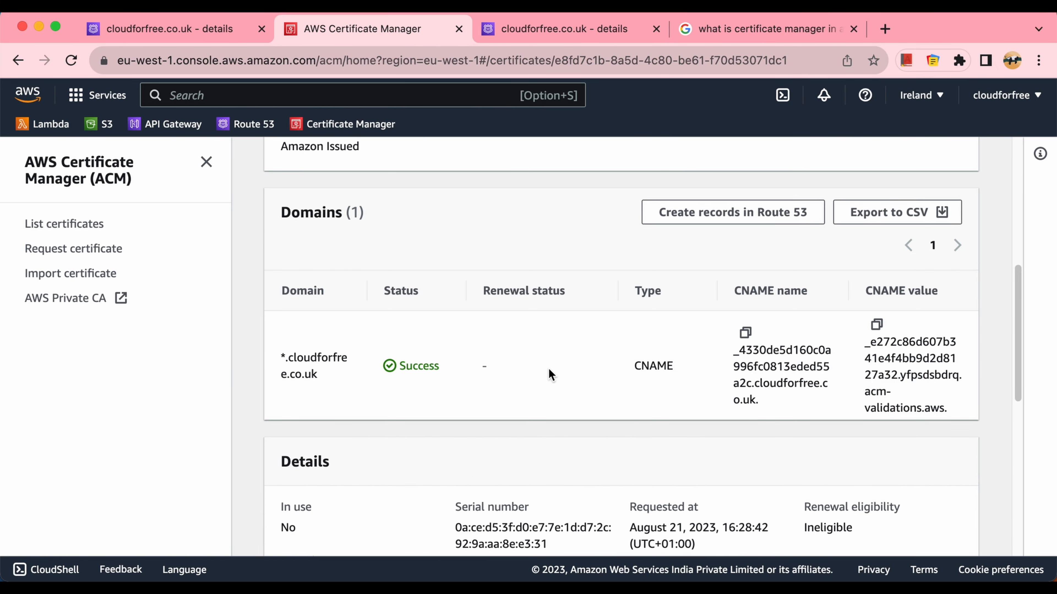
{"action": "scroll", "coordinate": [549, 368], "scroll_direction": "up", "scroll_amount": 10}
{"action": "left_click", "coordinate": [460, 225]}
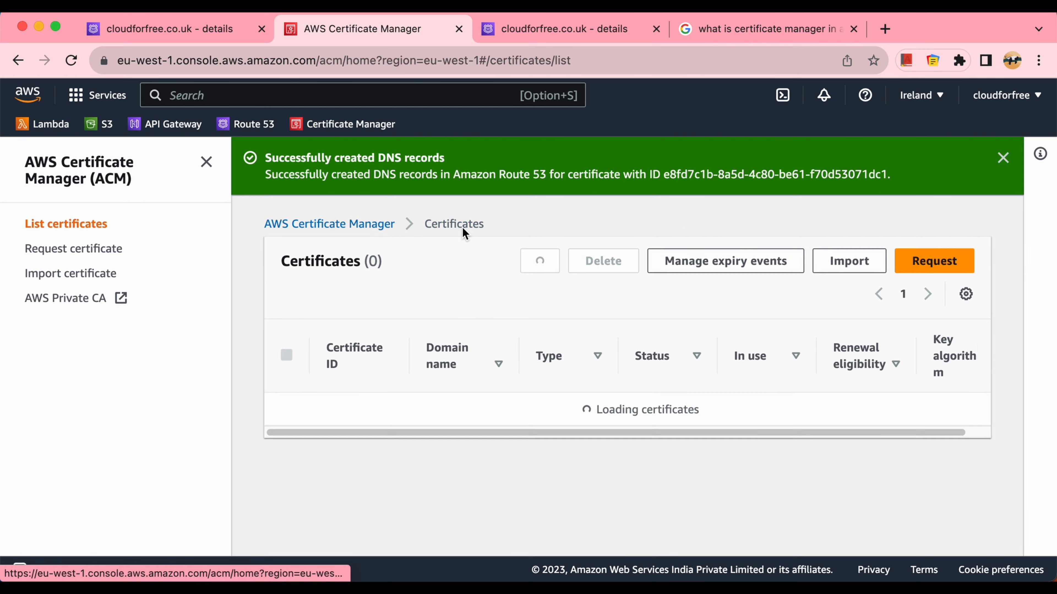
{"action": "left_click_drag", "start_coordinate": [463, 453], "coordinate": [430, 436]}
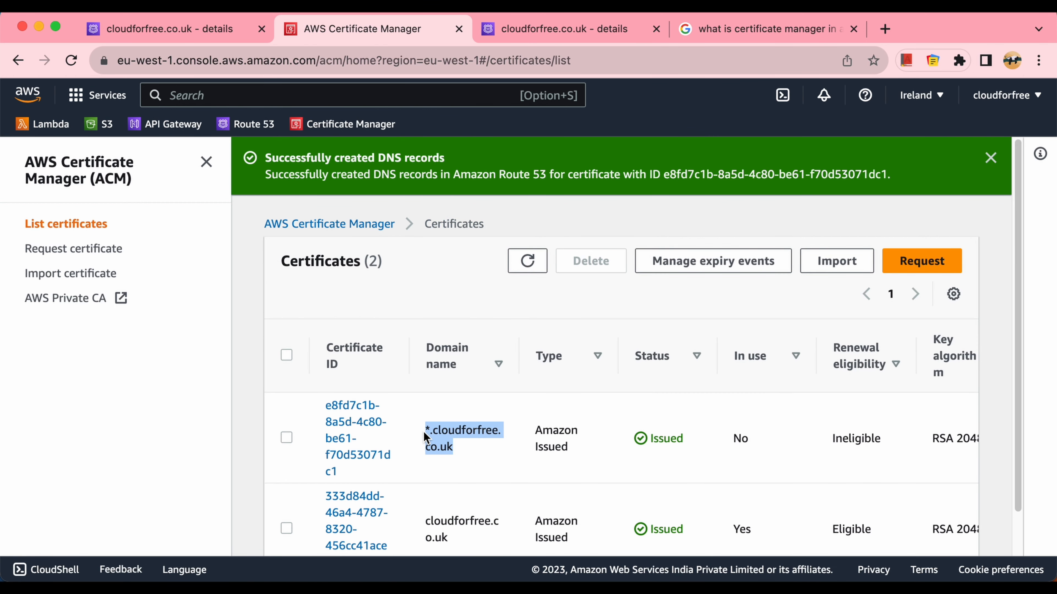
{"action": "left_click", "coordinate": [516, 440]}
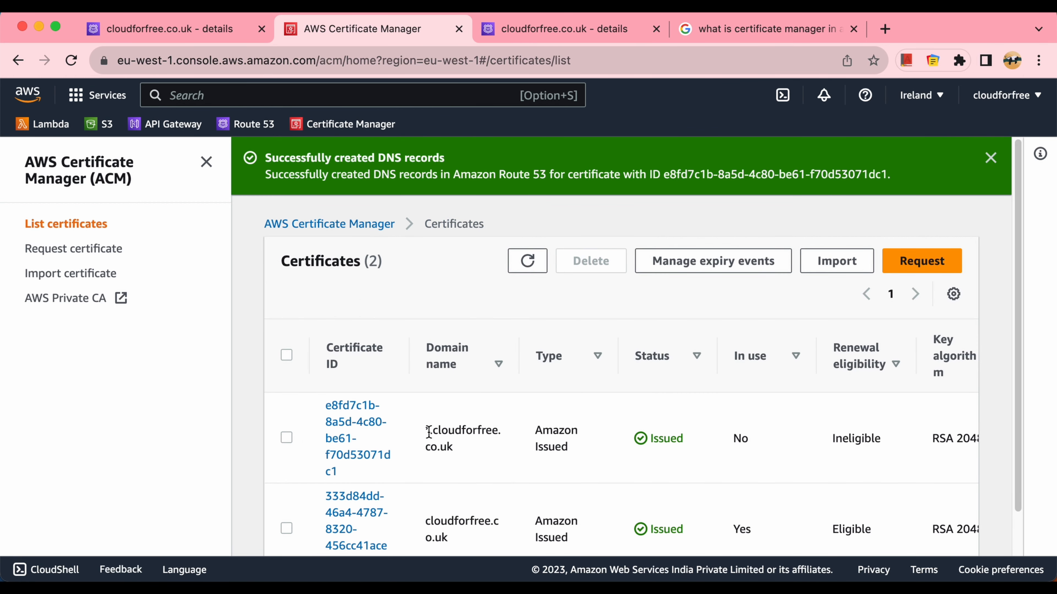
{"action": "left_click_drag", "start_coordinate": [428, 432], "coordinate": [473, 459]}
{"action": "left_click", "coordinate": [474, 458]}
Step: Switch to the Notes app and review the lines from Data.cloudforfree.co.uk to Cloudforfree.co.uk/testapi in the cloudforfree.co.uk note
{"action": "mouse_move", "coordinate": [3, 420]}
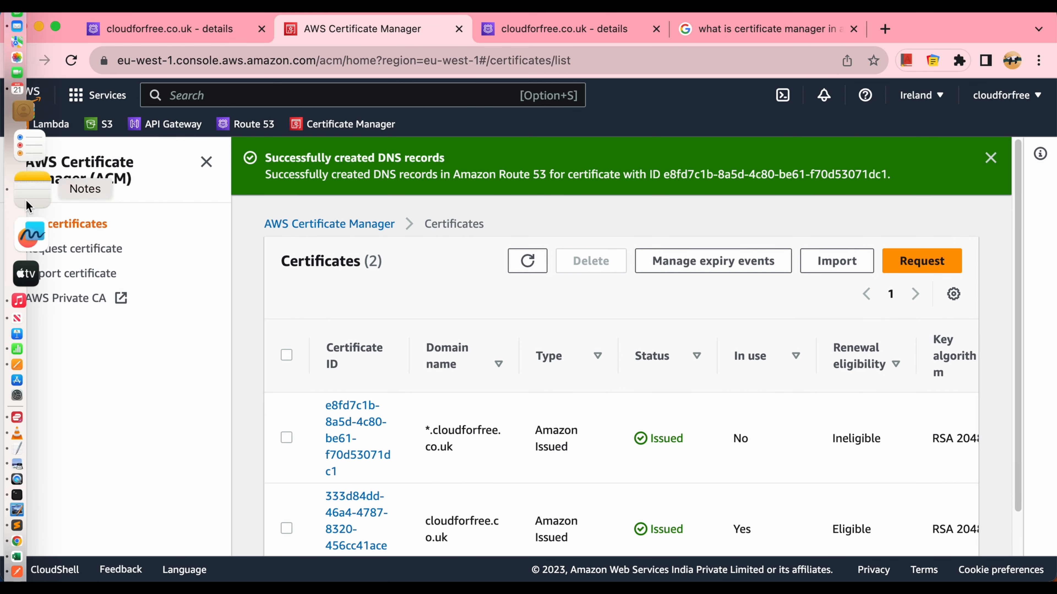
{"action": "left_click", "coordinate": [30, 236]}
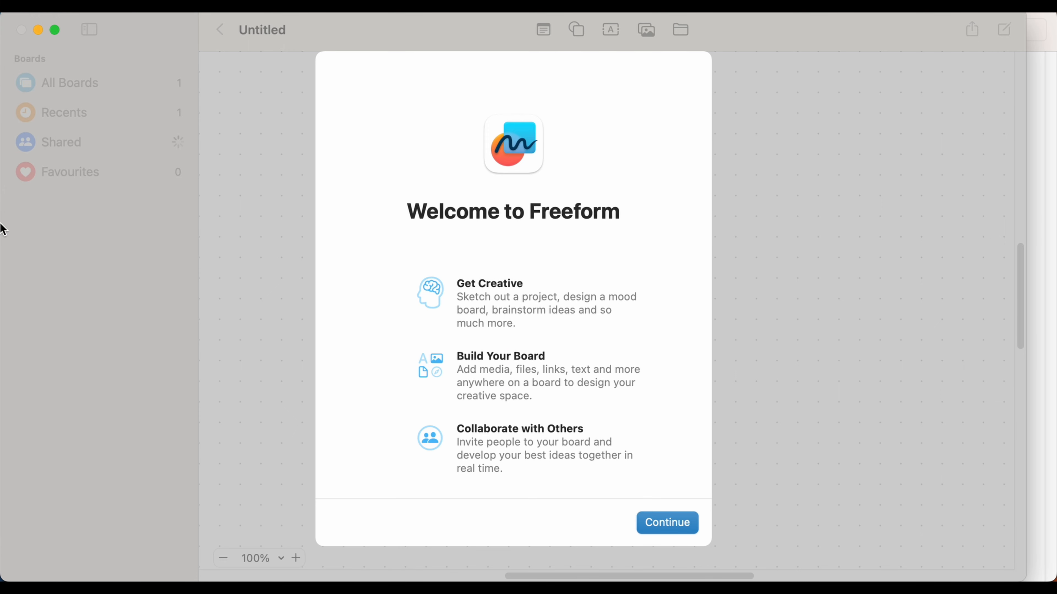
{"action": "left_click", "coordinate": [17, 199]}
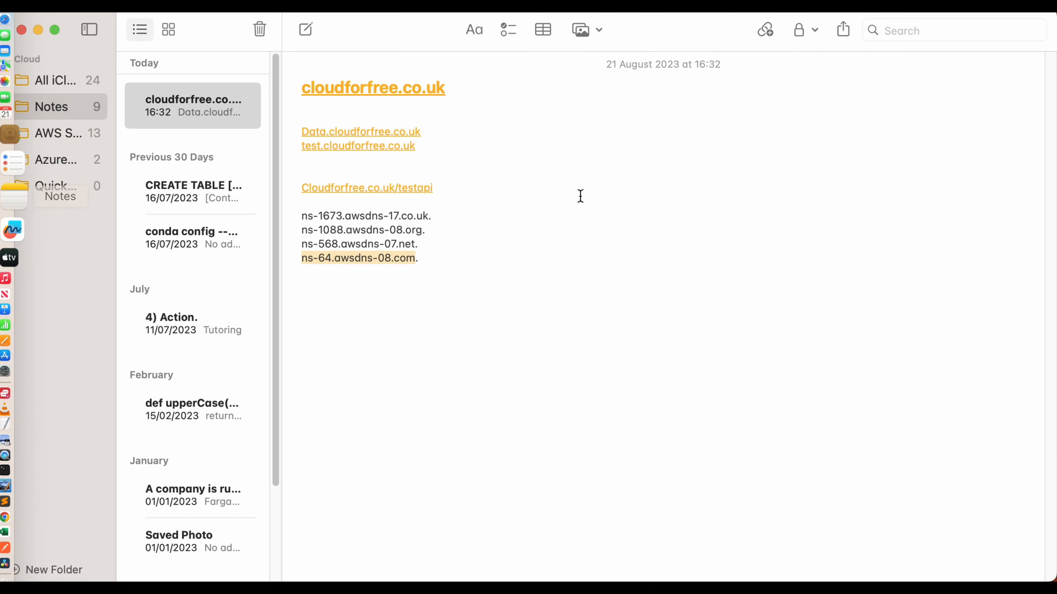
{"action": "left_click", "coordinate": [421, 257]}
{"action": "left_click_drag", "start_coordinate": [446, 186], "coordinate": [303, 125]}
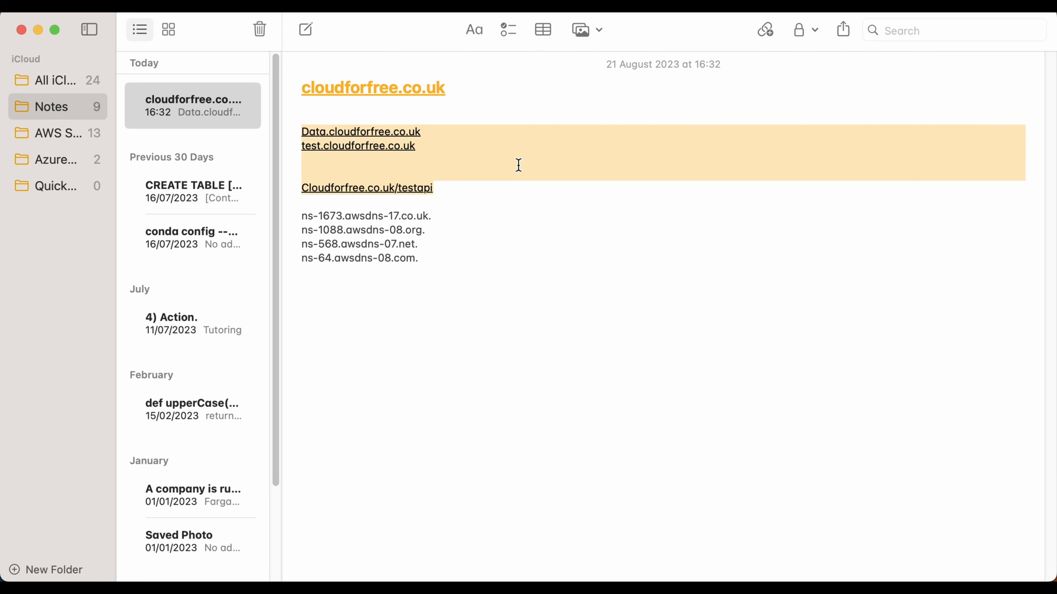
Step: Switch back to Certificate Manager in the browser and dismiss the DNS records notification above the certificate list
{"action": "key", "text": "super+Tab"}
{"action": "key", "text": "super+Tab"}
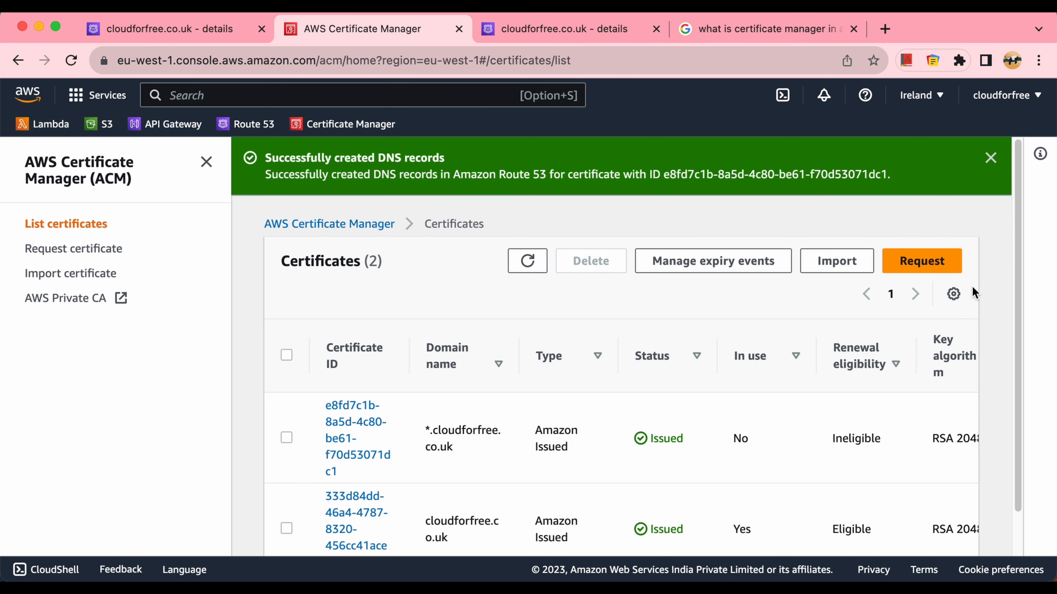
{"action": "left_click", "coordinate": [991, 159]}
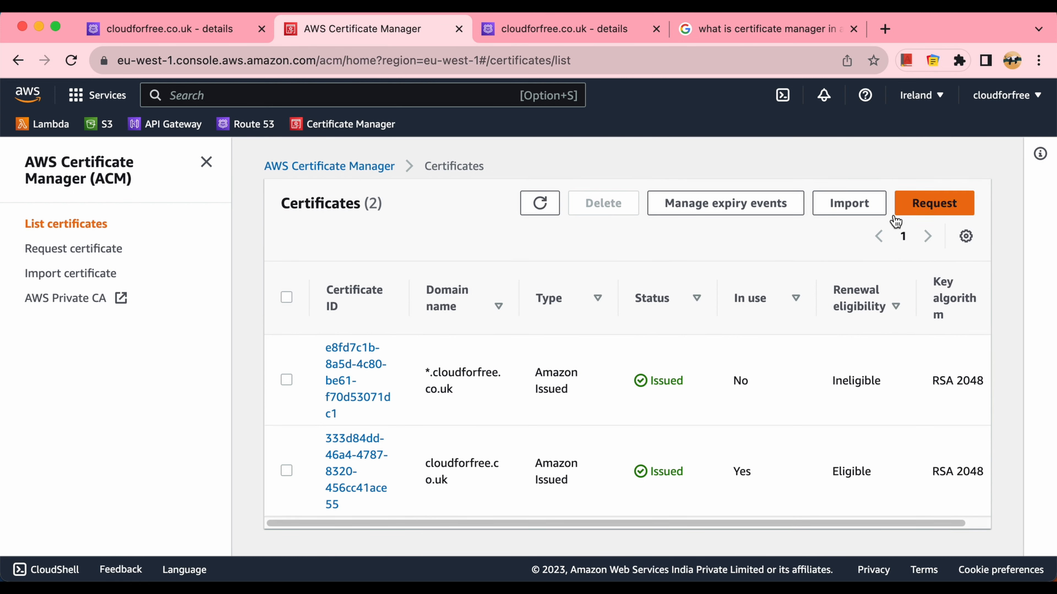